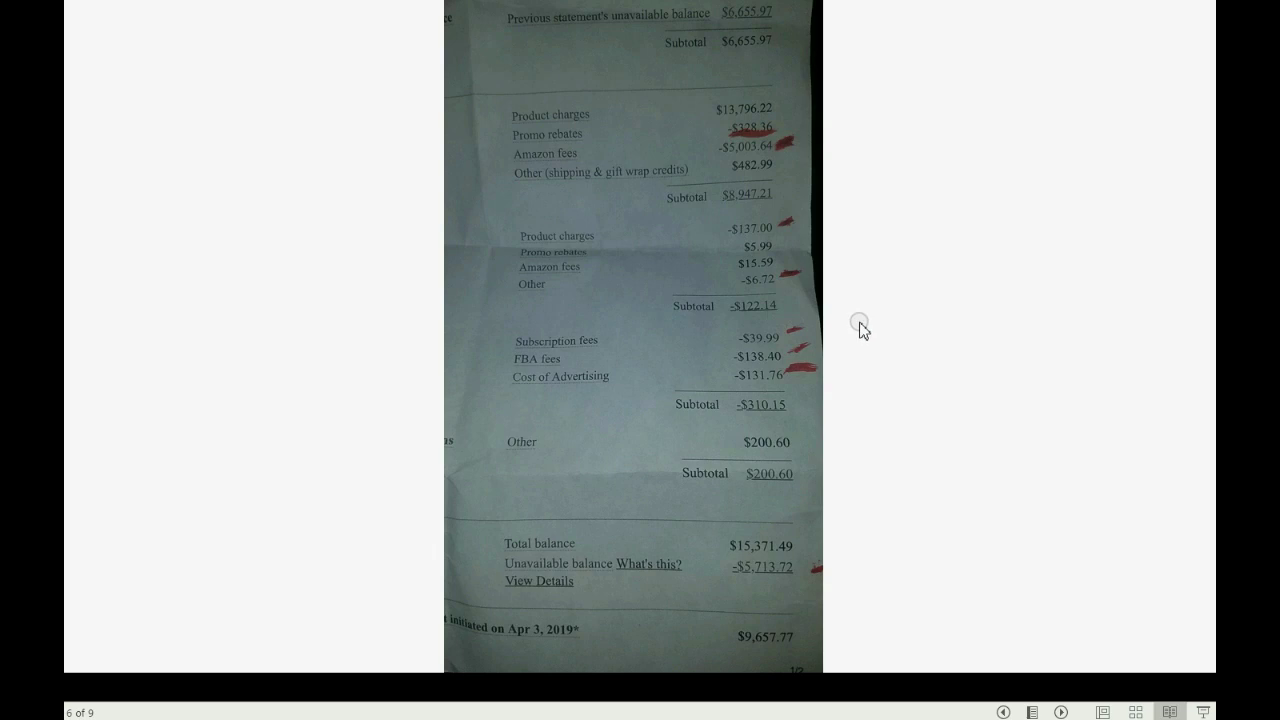
left_click(893, 326)
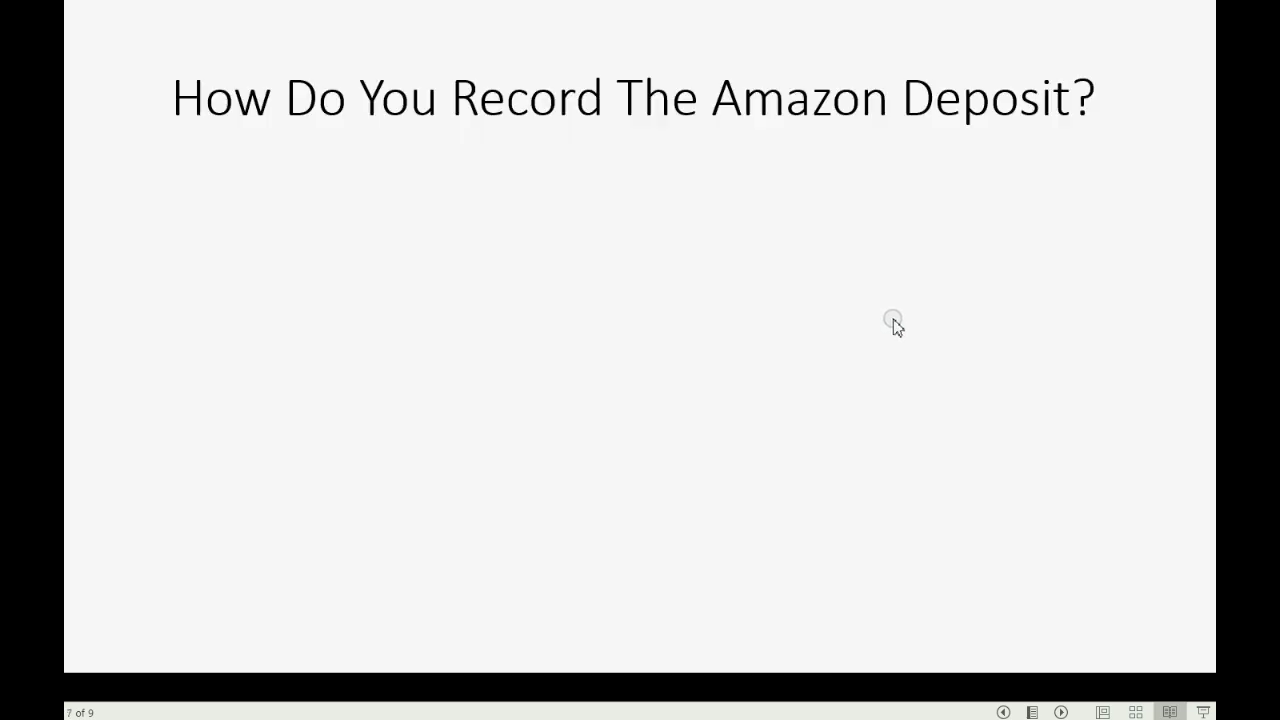
key("Right")
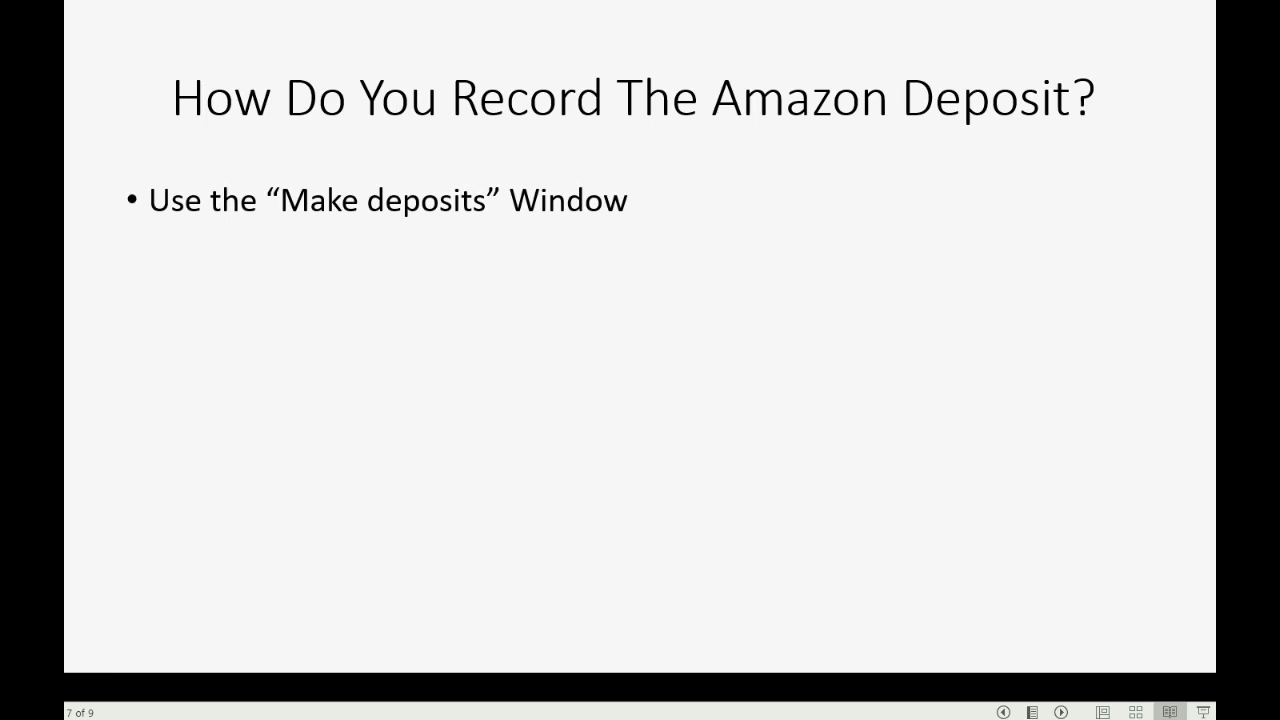
key("Right")
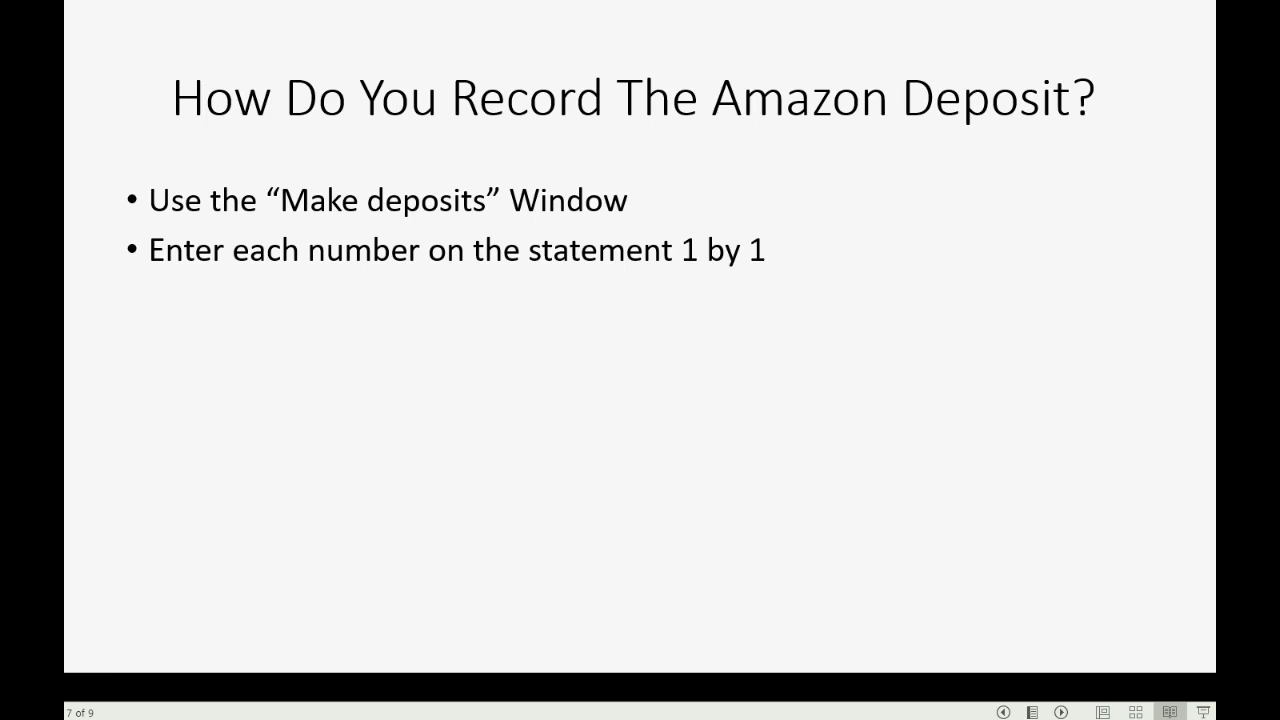
key("Right")
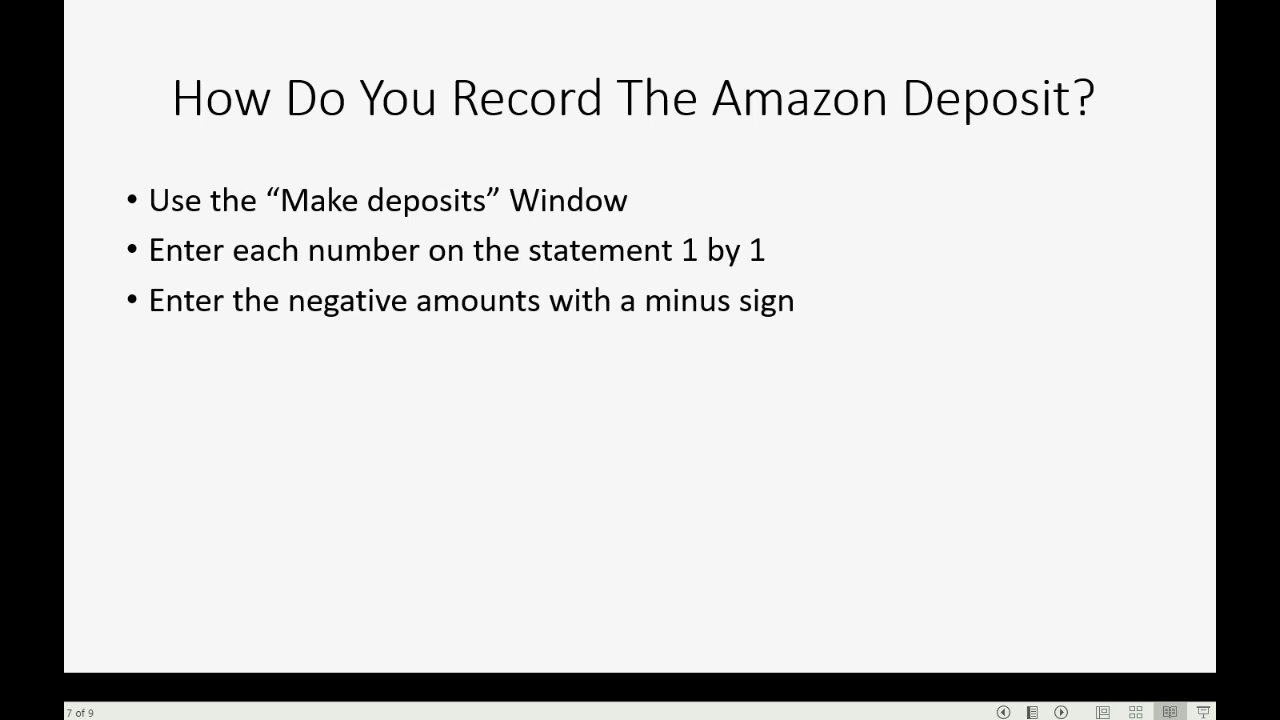
key("Right")
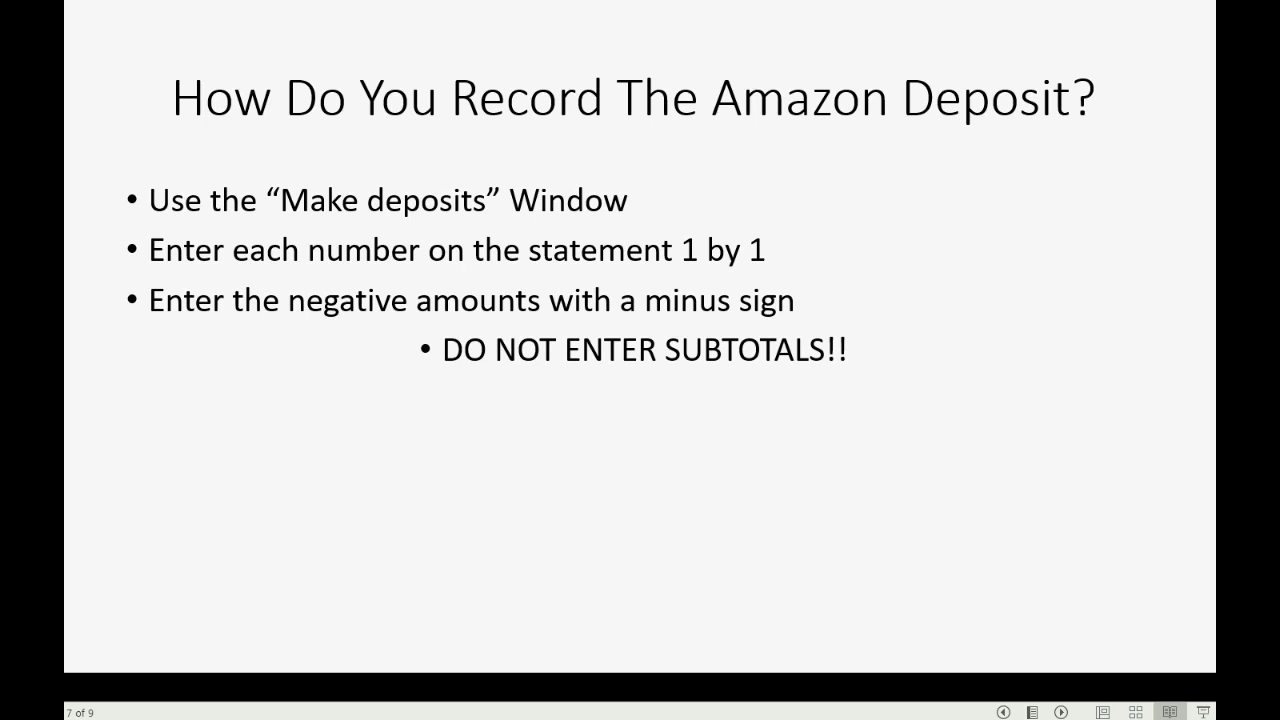
key("Right")
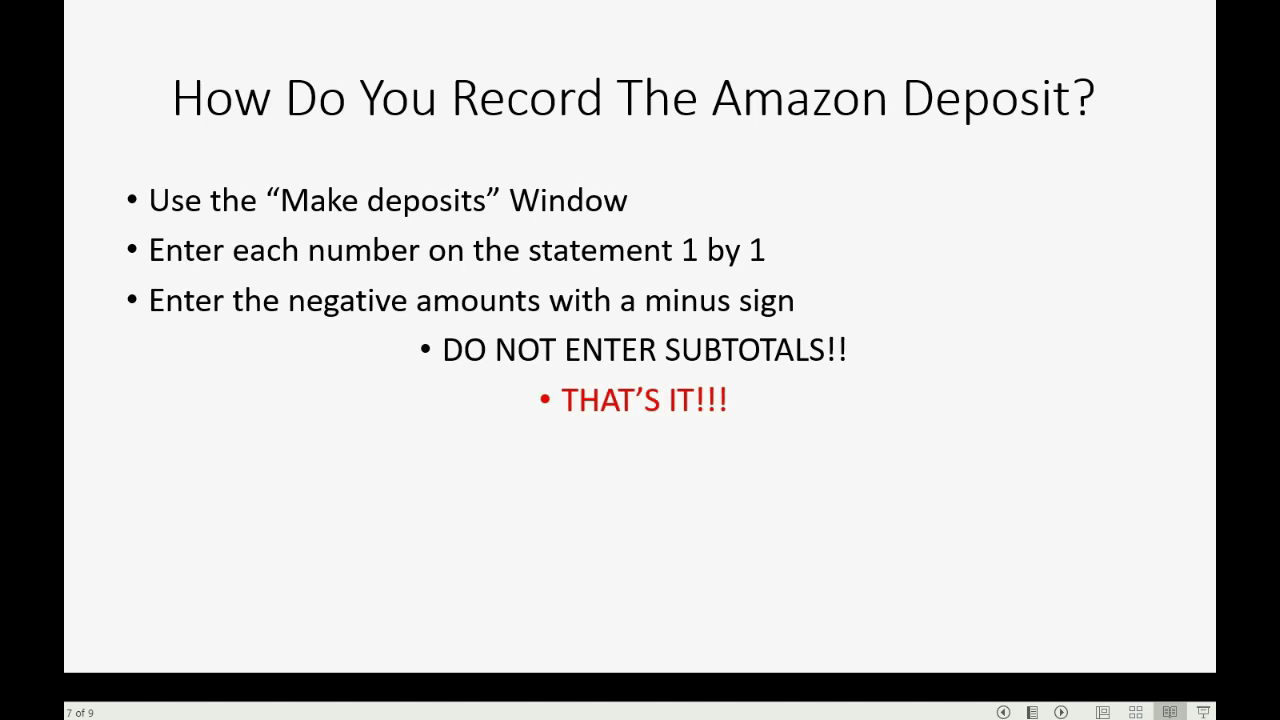
key("Right")
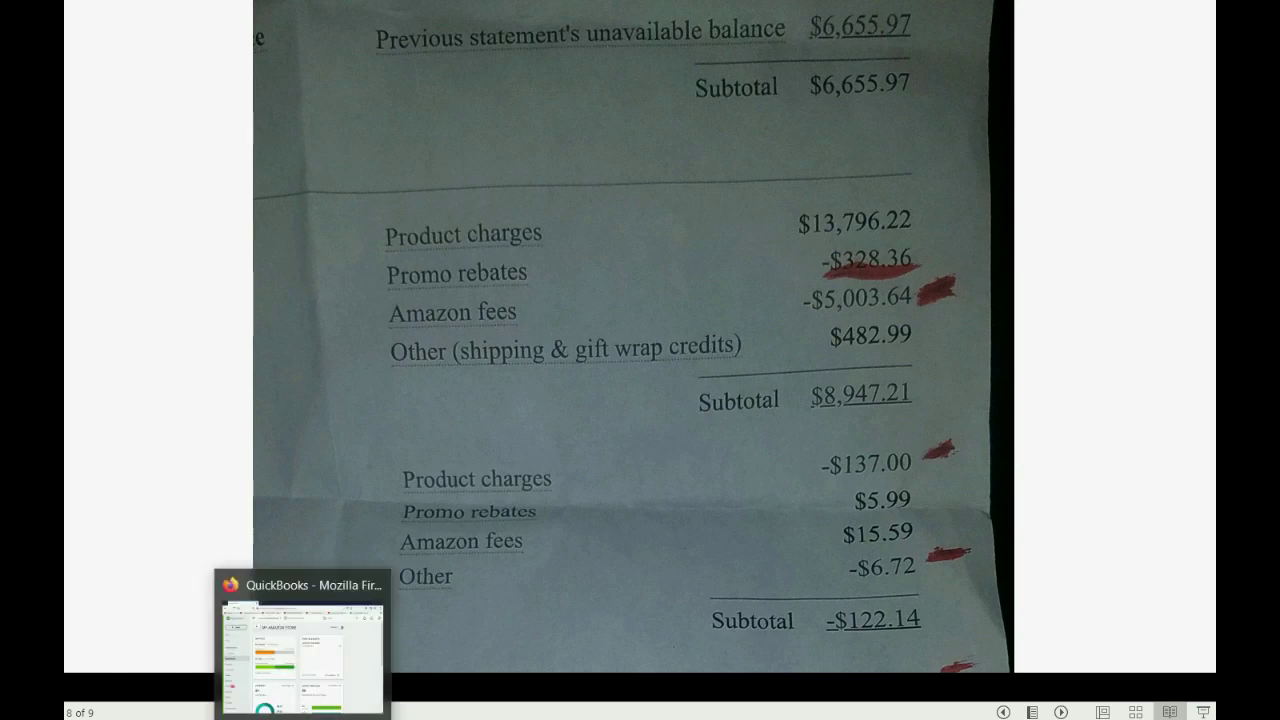
Step: Switch to QuickBooks and view the custom Trial Balance and Profit and Loss Detail reports
left_click(302, 719)
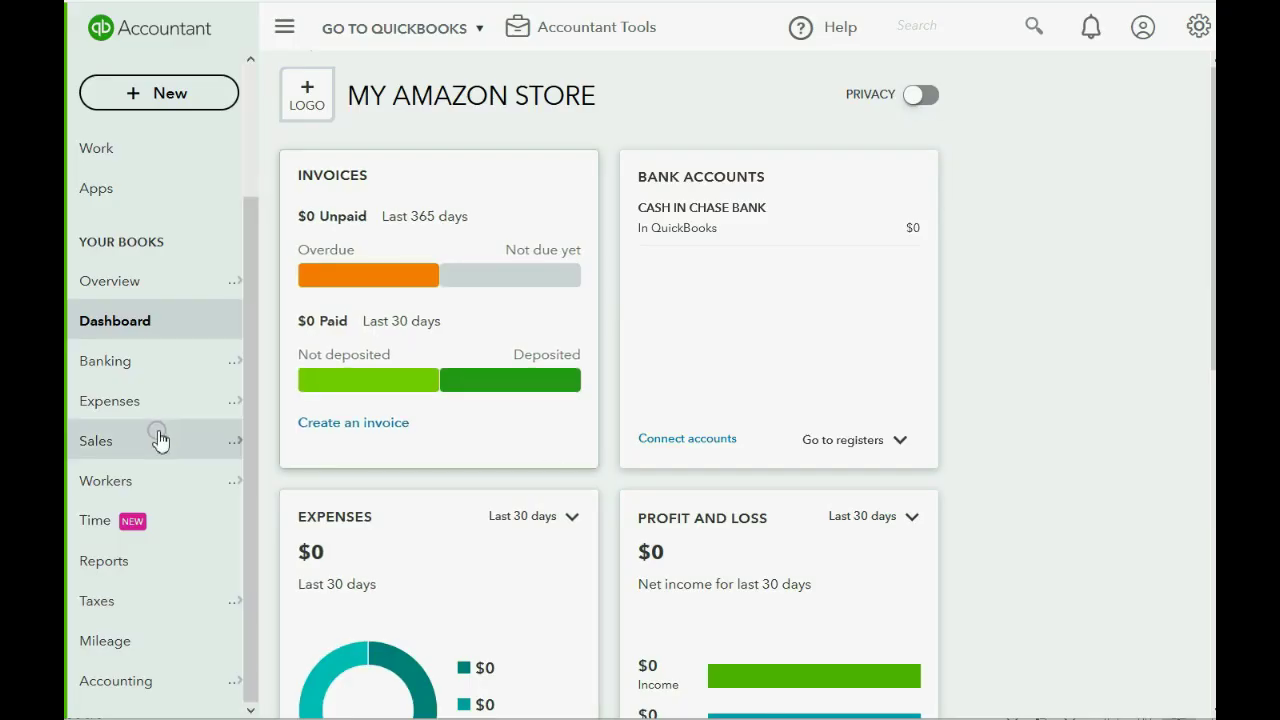
left_click(139, 571)
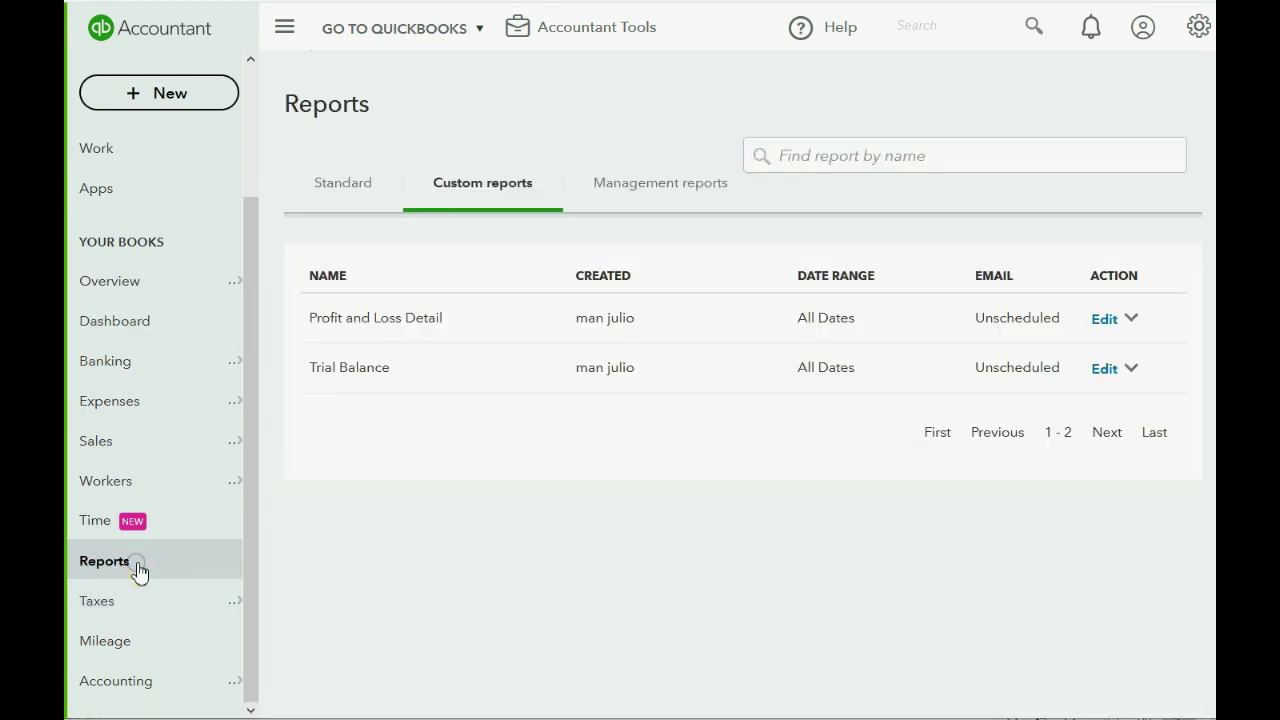
left_click(487, 190)
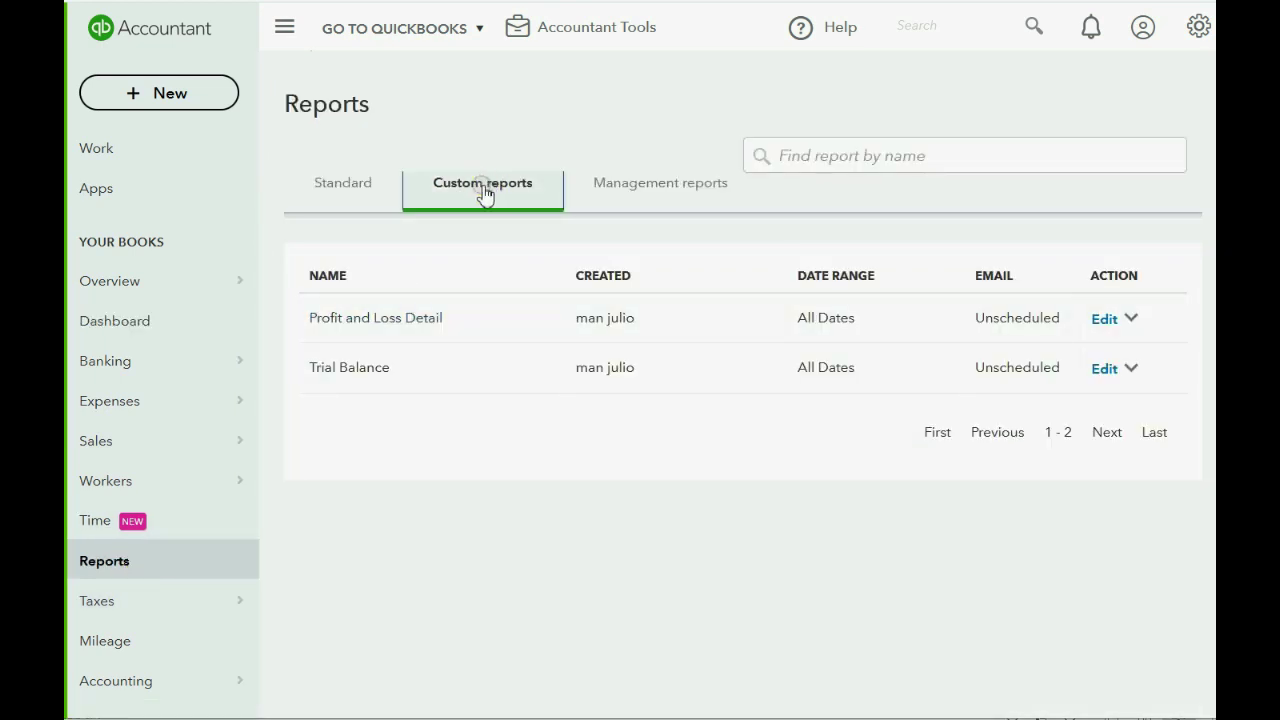
left_click(354, 367)
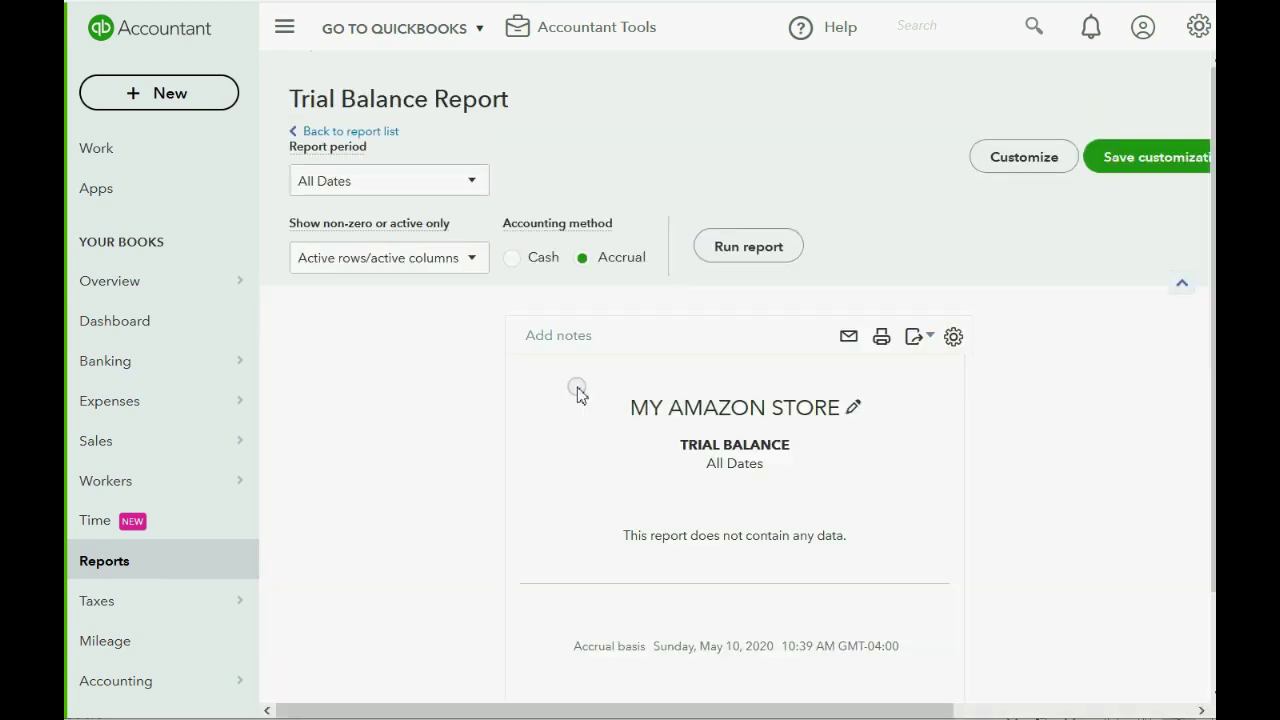
scroll(629, 378, "down", 1)
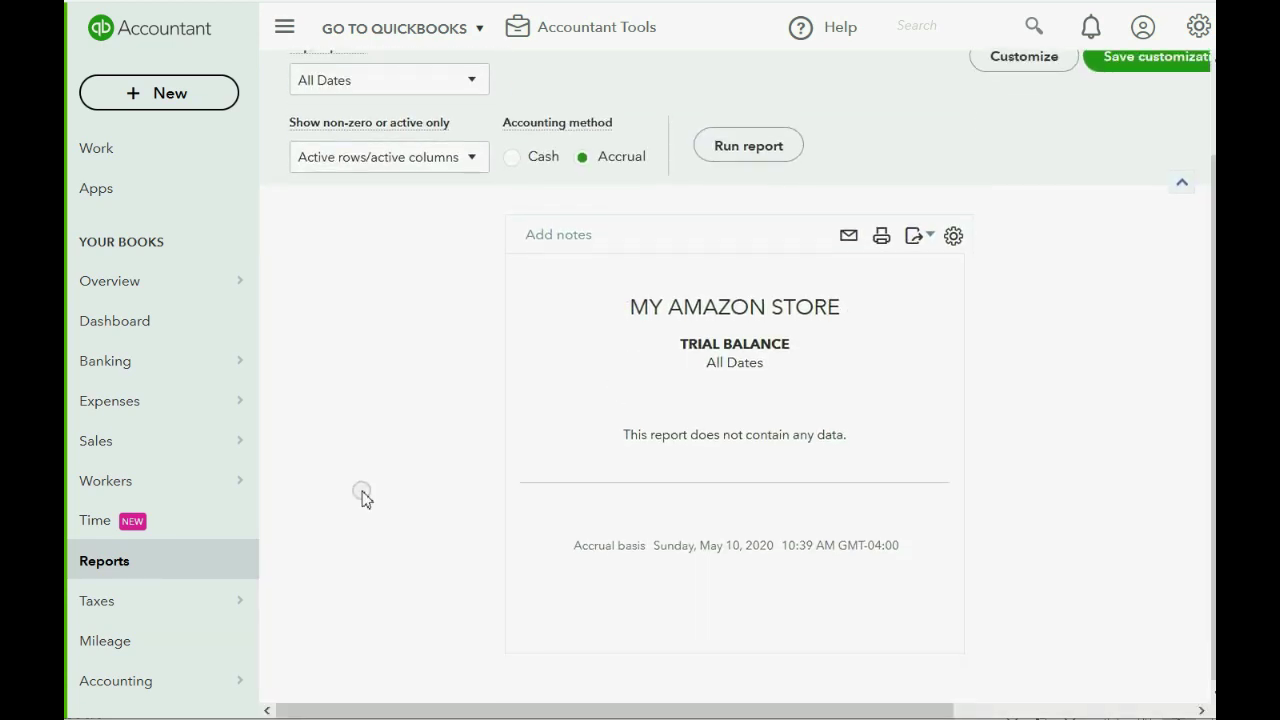
left_click(127, 565)
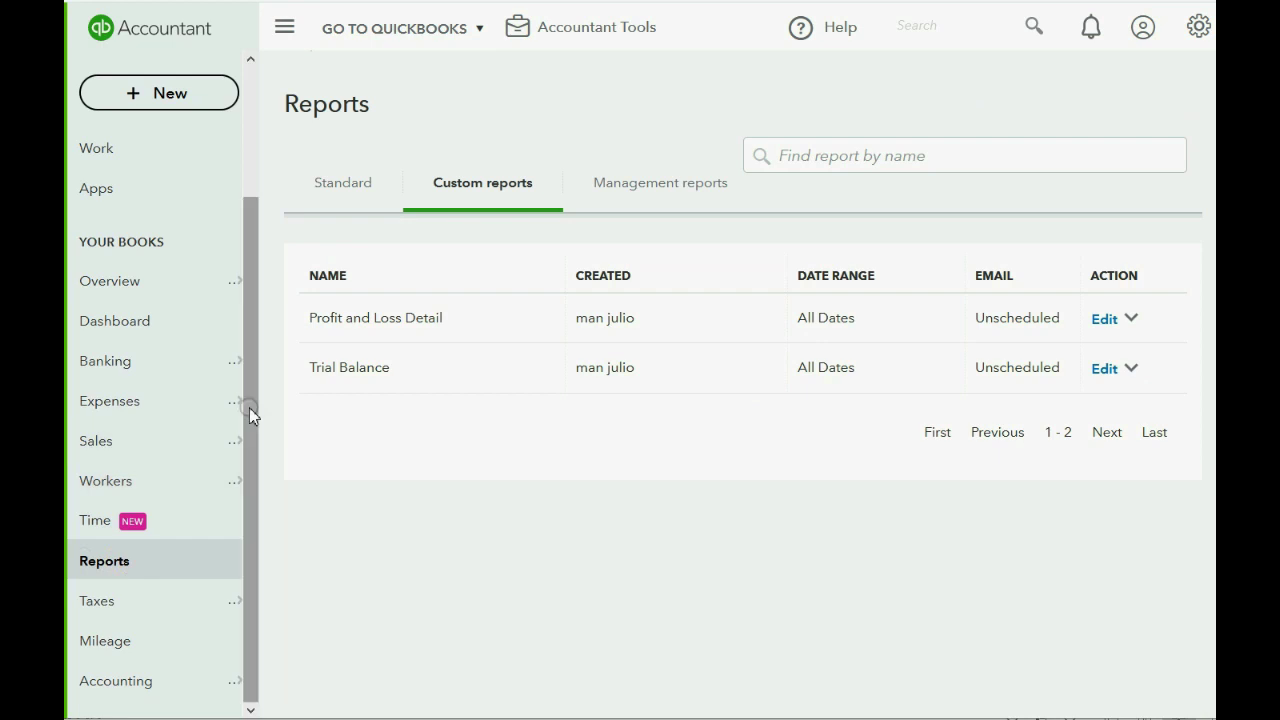
left_click(345, 319)
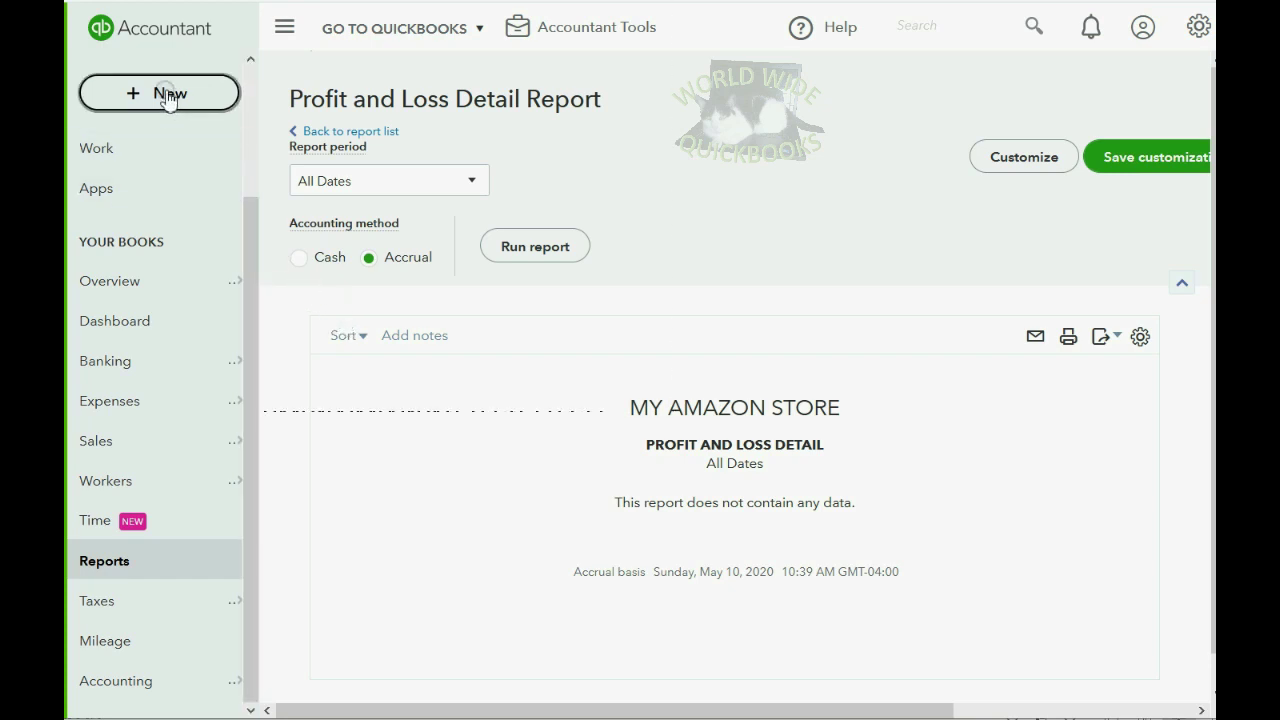
Step: Start a new bank deposit and set its date to 04/03/2019
left_click(168, 94)
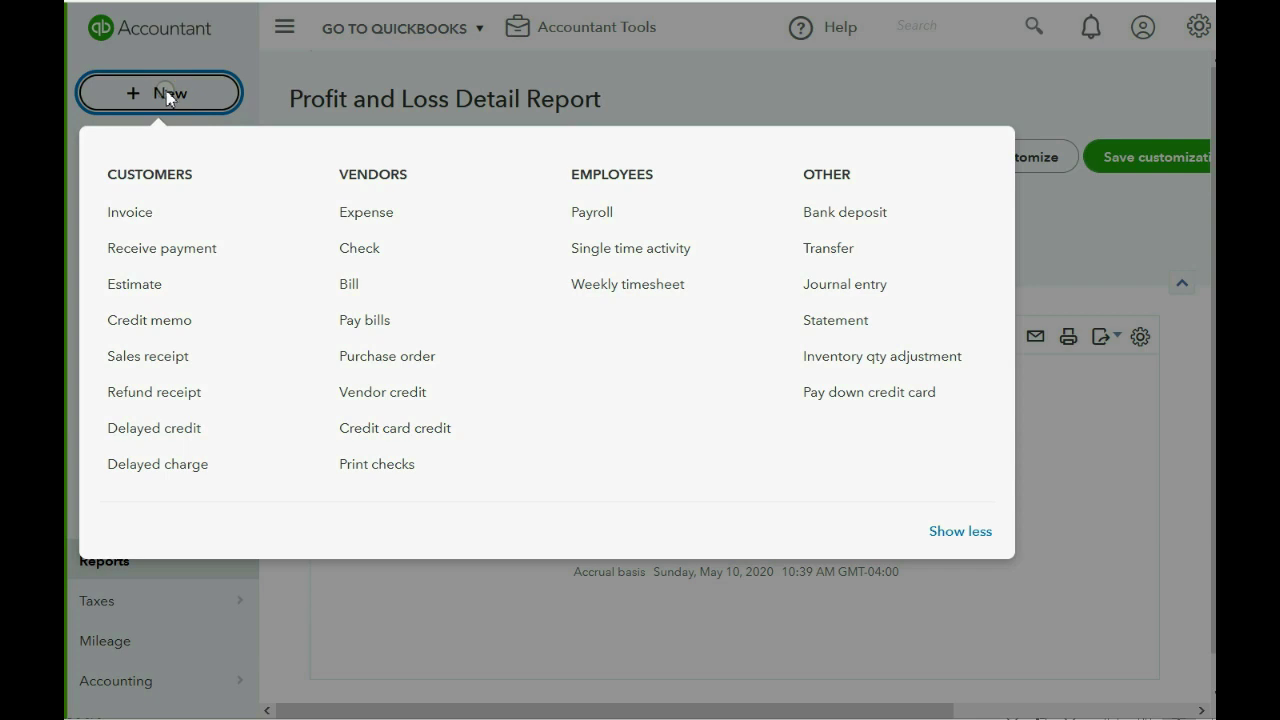
left_click(840, 214)
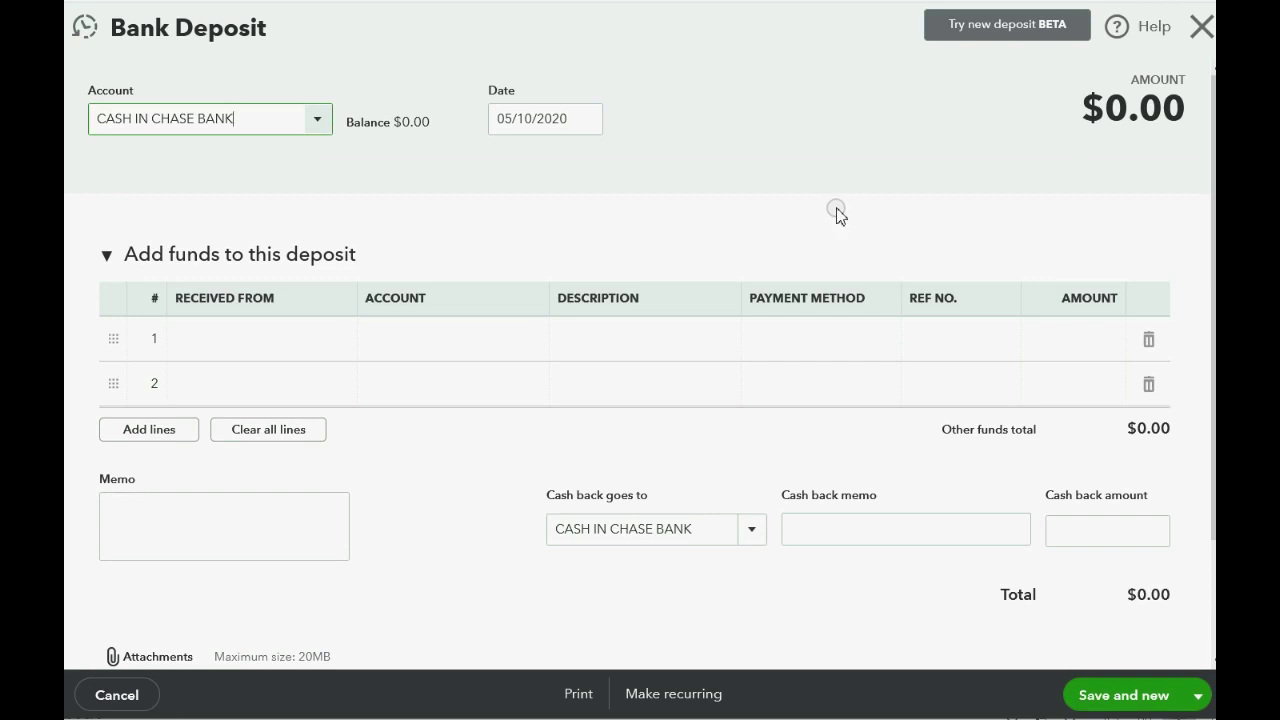
left_click(586, 124)
left_click(508, 172)
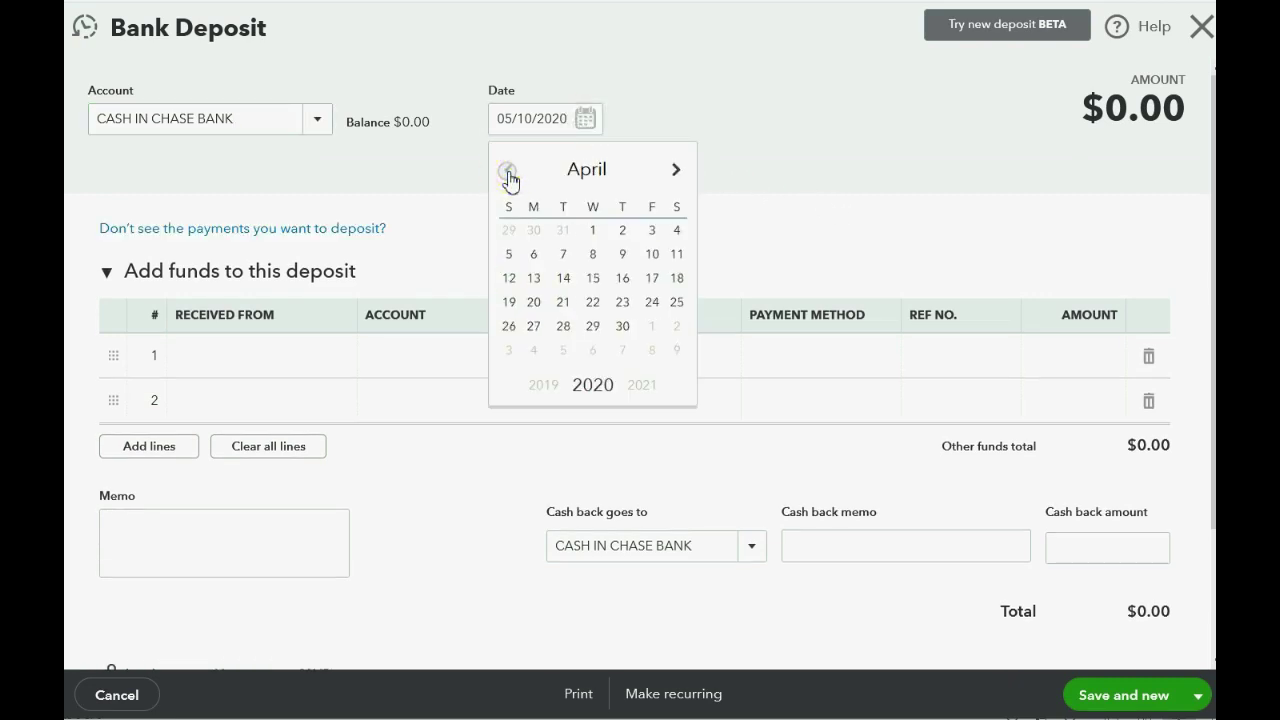
left_click(653, 231)
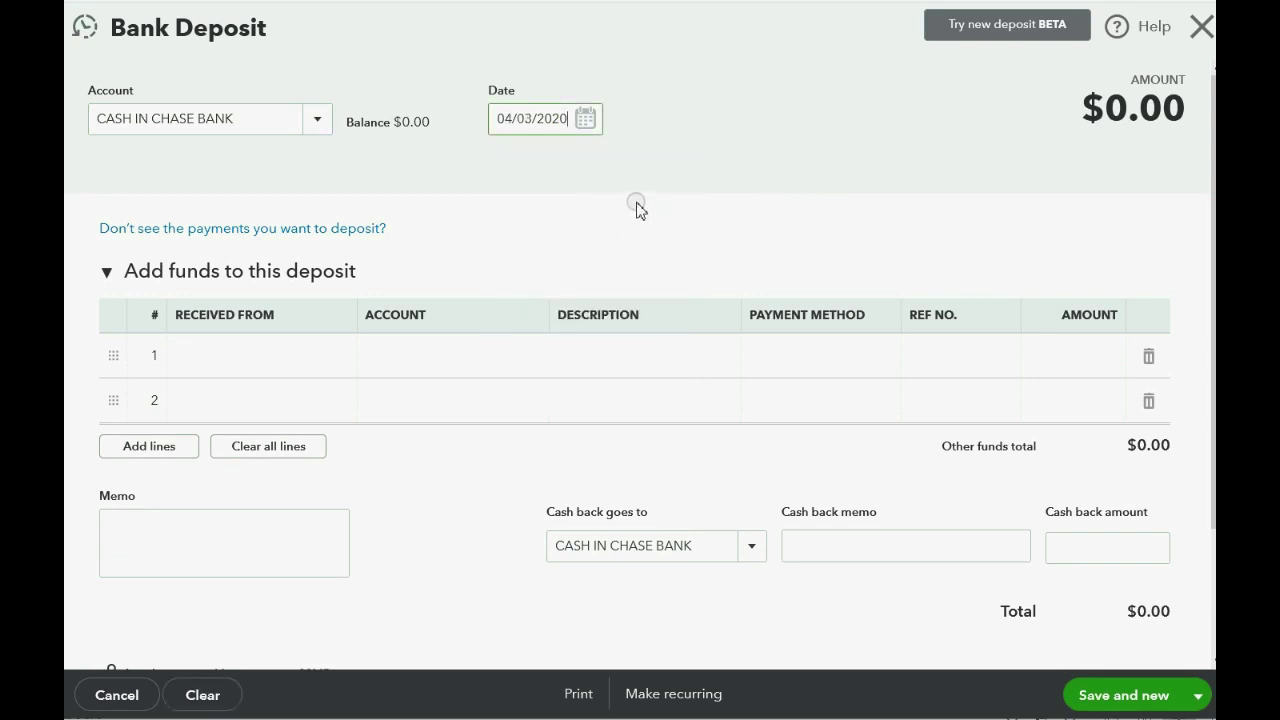
key("BackSpace")
key("BackSpace")
type("19")
key("Tab")
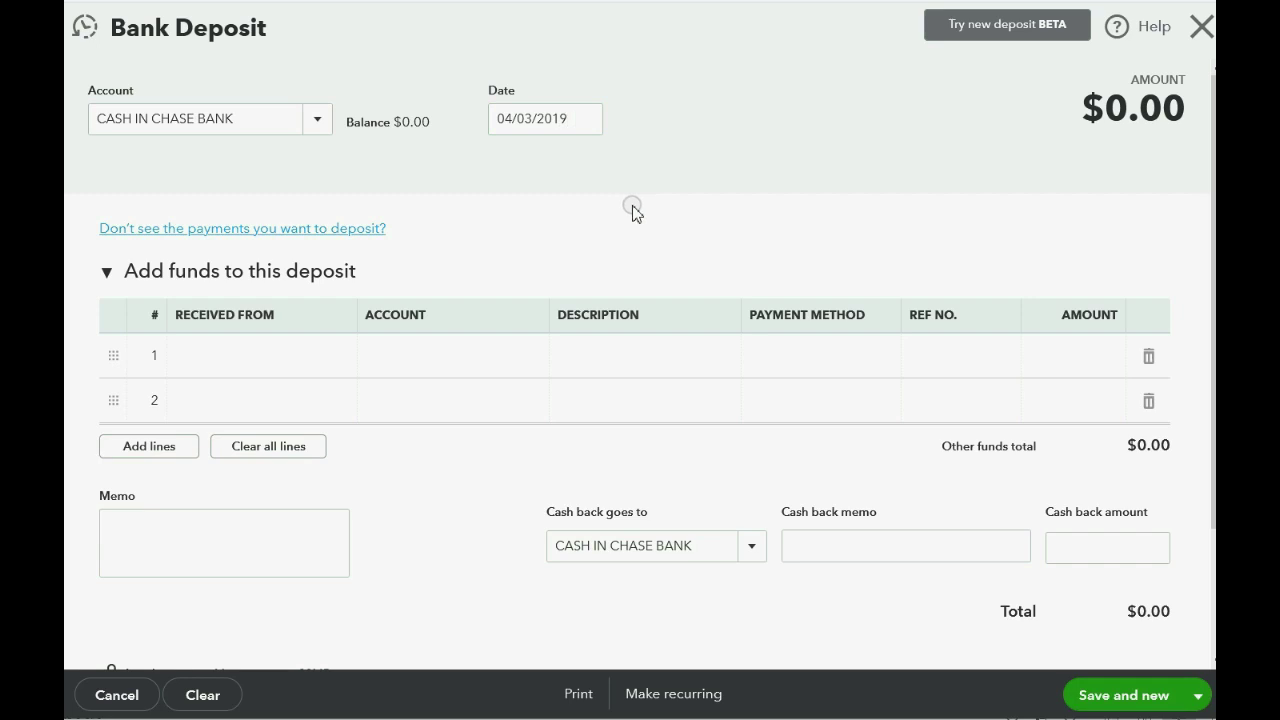
Step: Check the Amazon statement in the slides and assign the first deposit line to the UNAVAILABLE BALANCE account
left_click(255, 358)
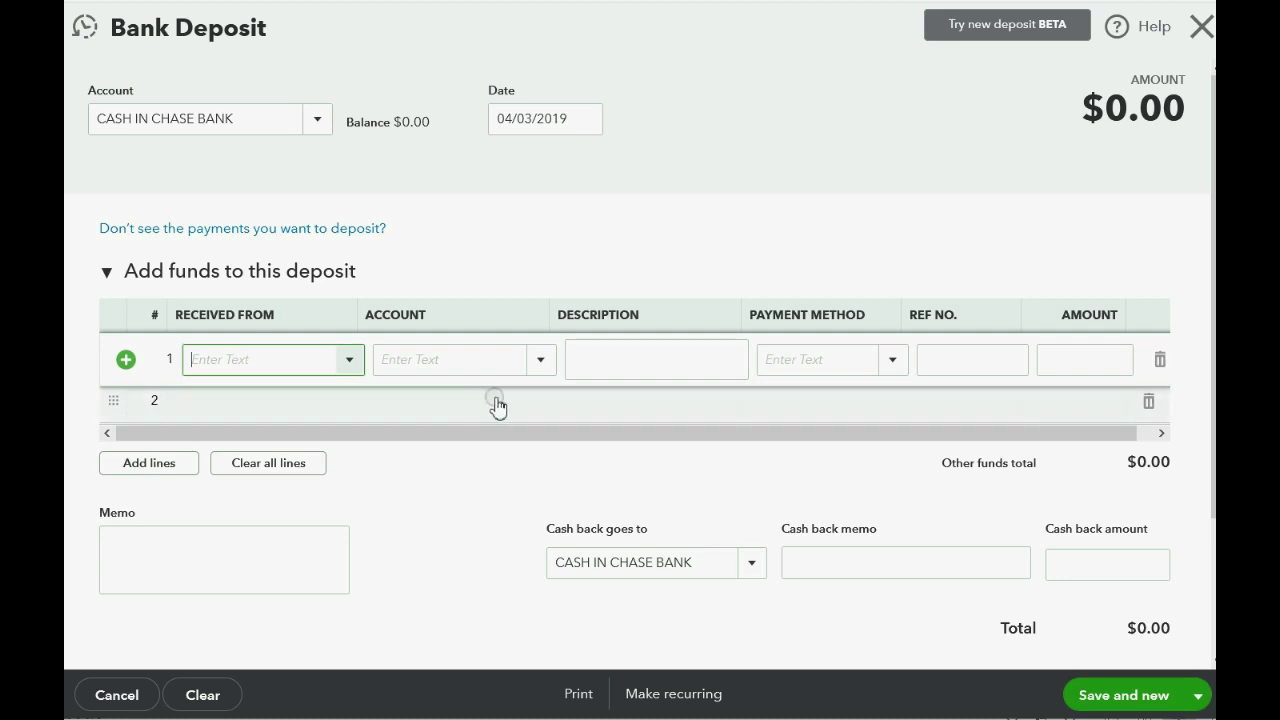
left_click(546, 370)
left_click(546, 366)
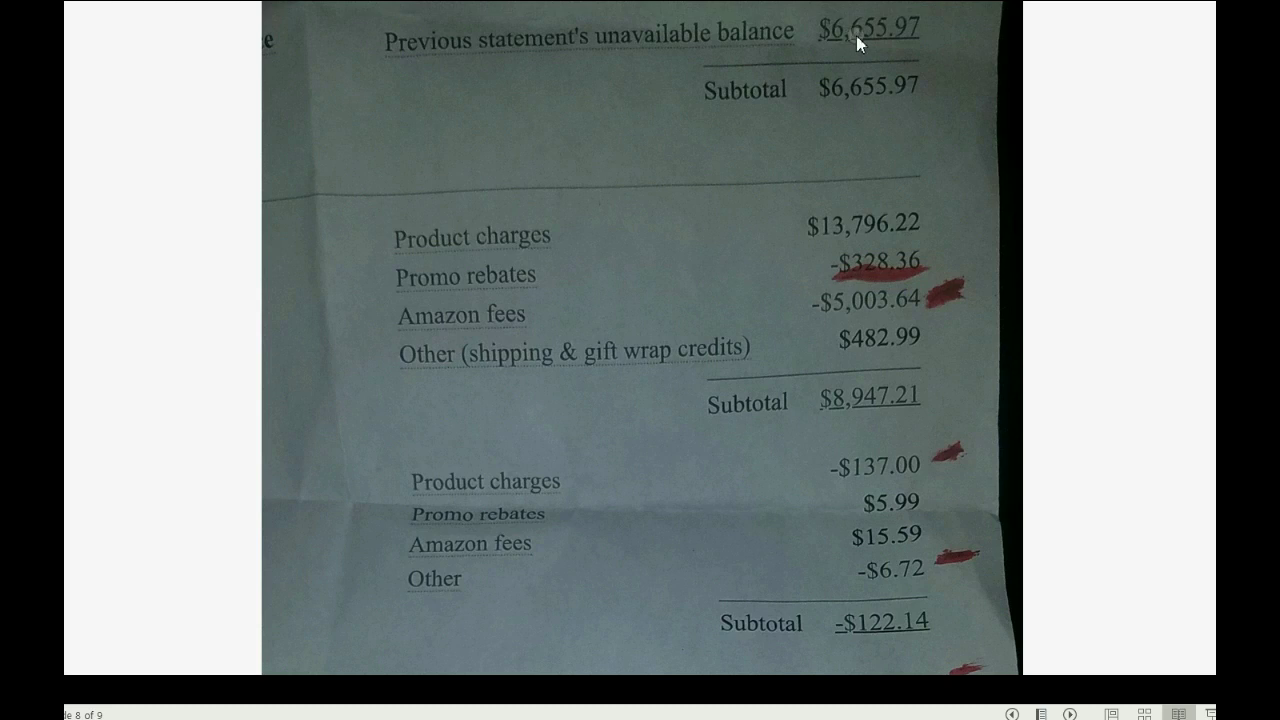
left_click(203, 179)
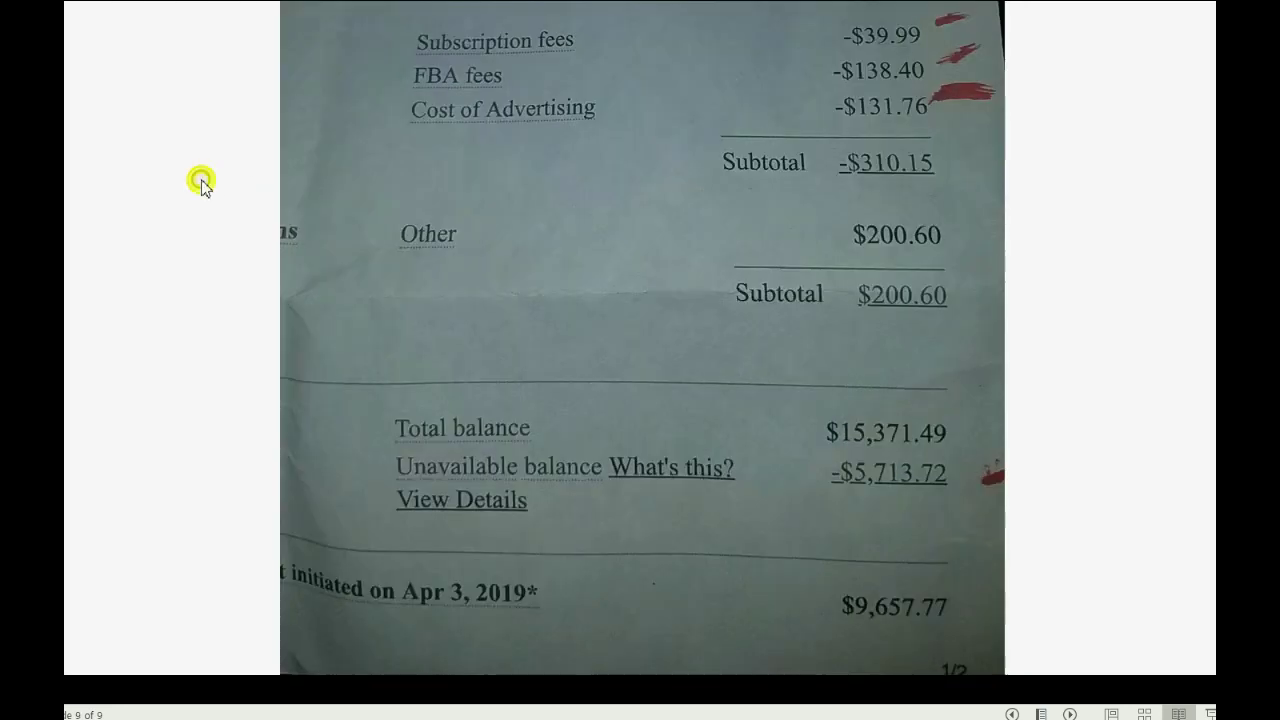
left_click(1012, 714)
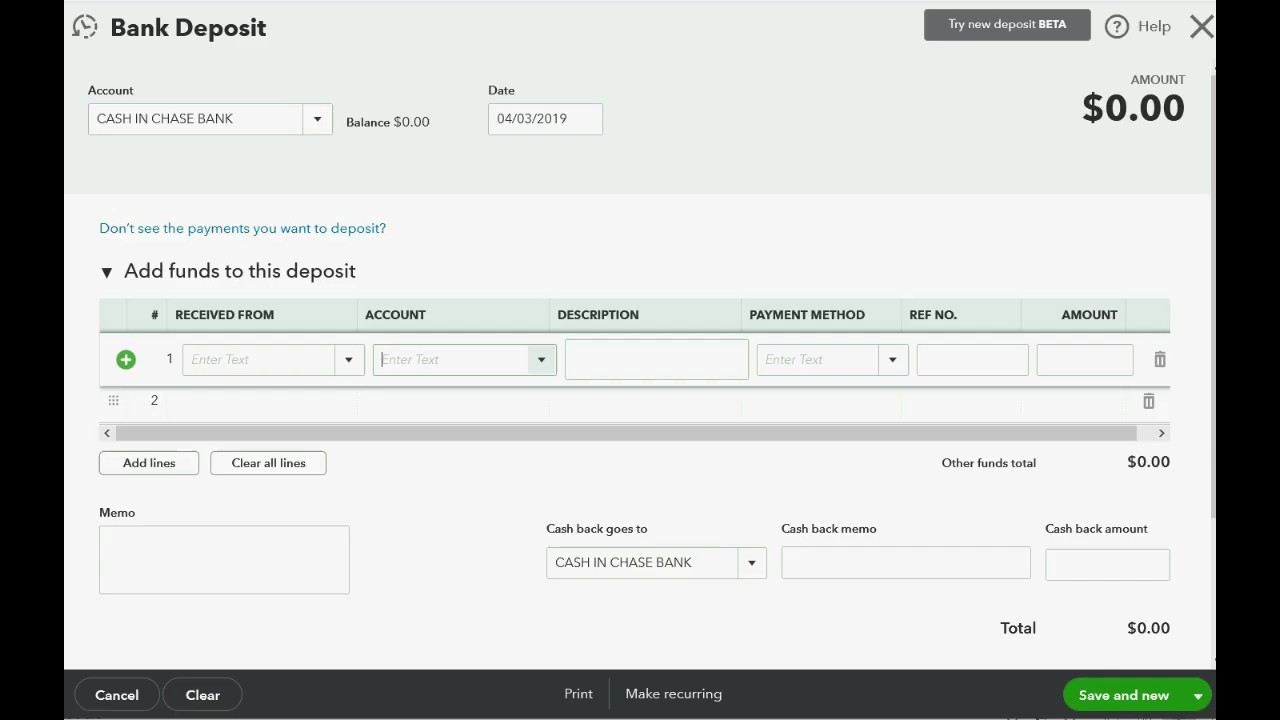
left_click(541, 359)
scroll(534, 475, "down", 2)
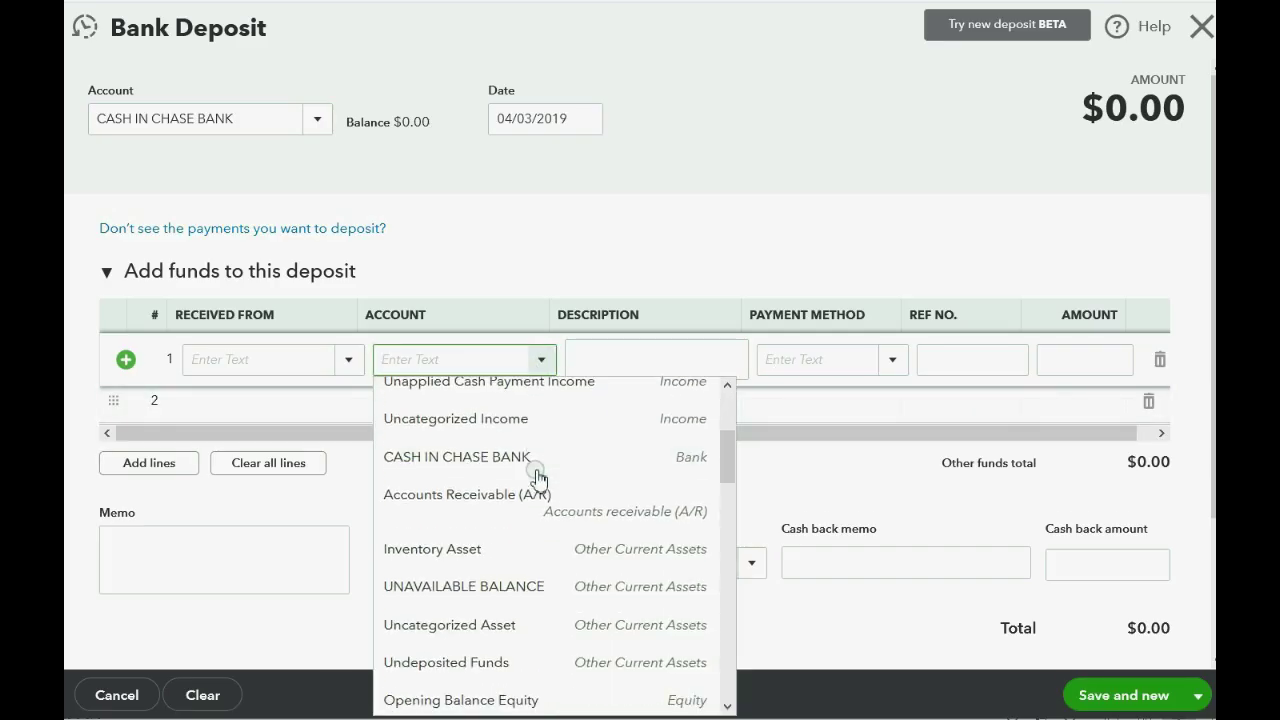
left_click(534, 586)
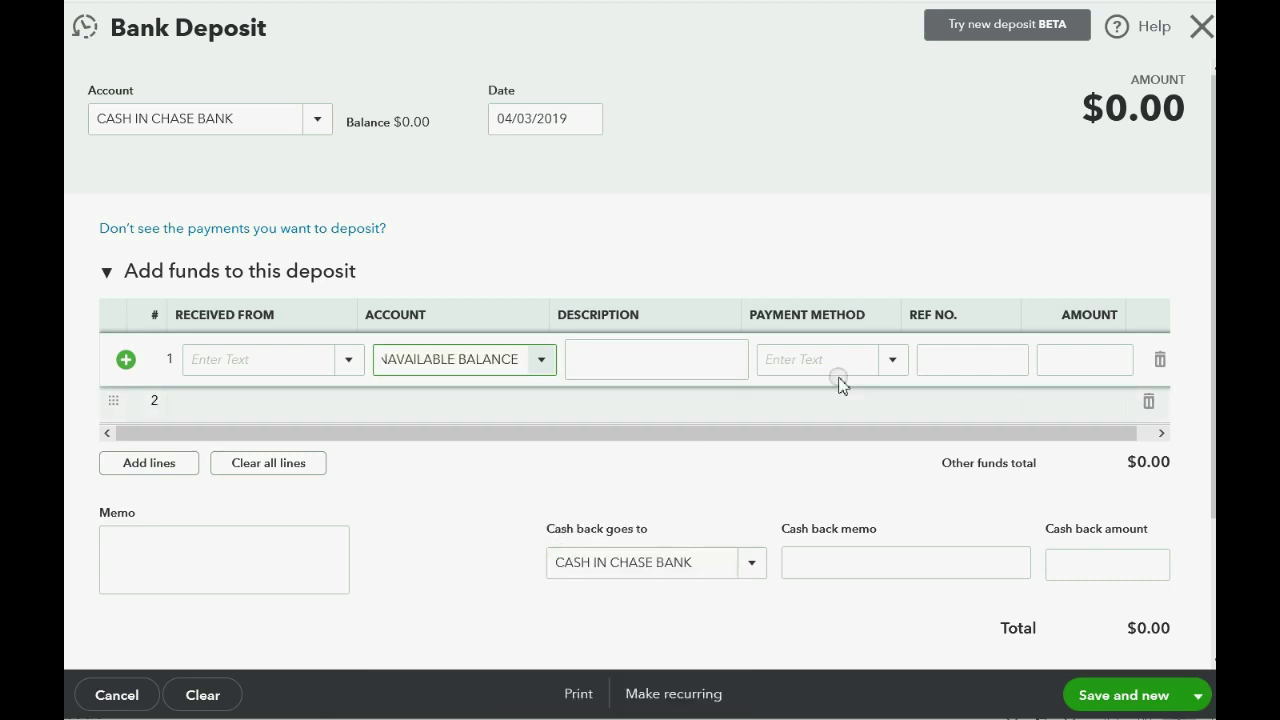
Step: Enter 6,655.97 from the statement's previous unavailable balance as the first deposit line's amount
left_click(1061, 360)
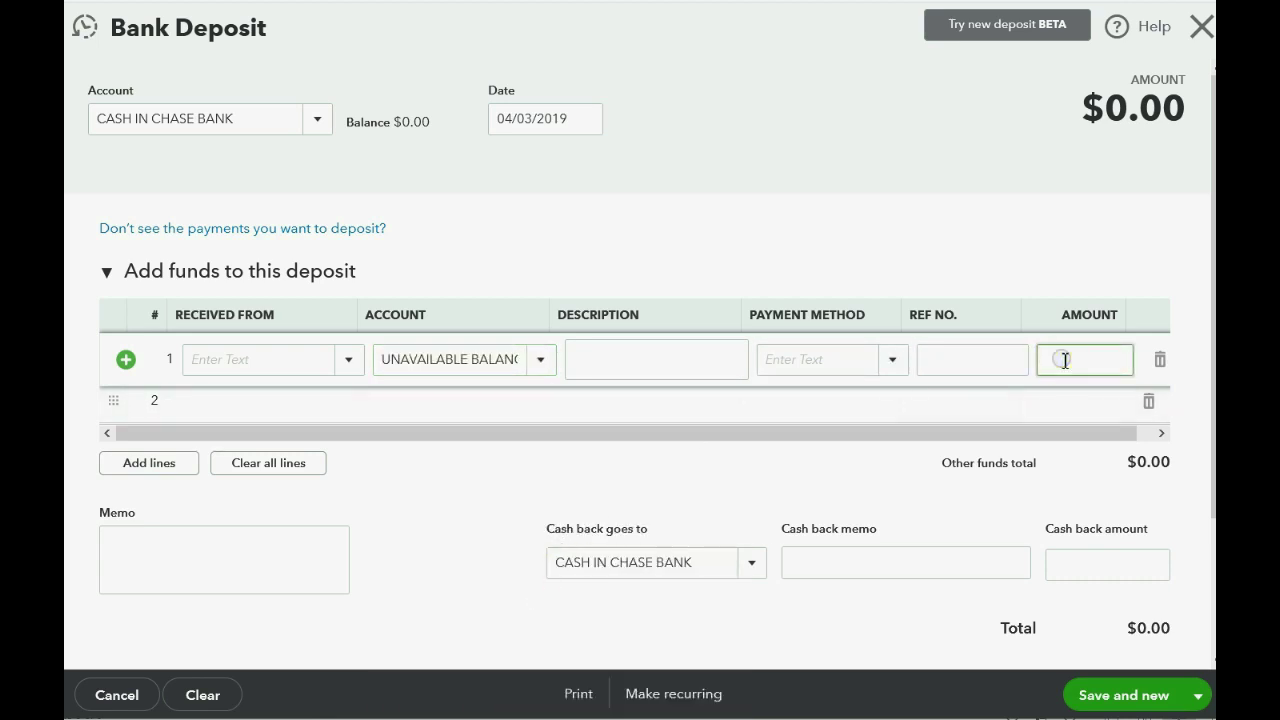
type("6659")
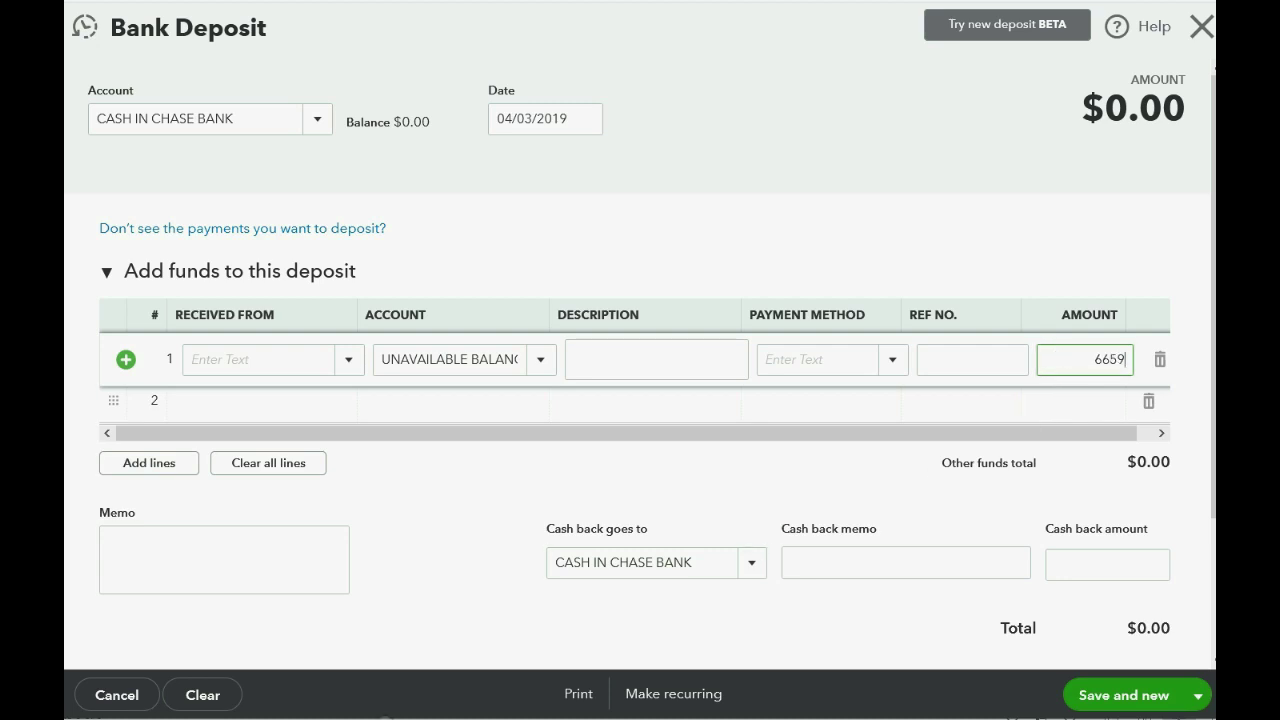
key("alt+Tab")
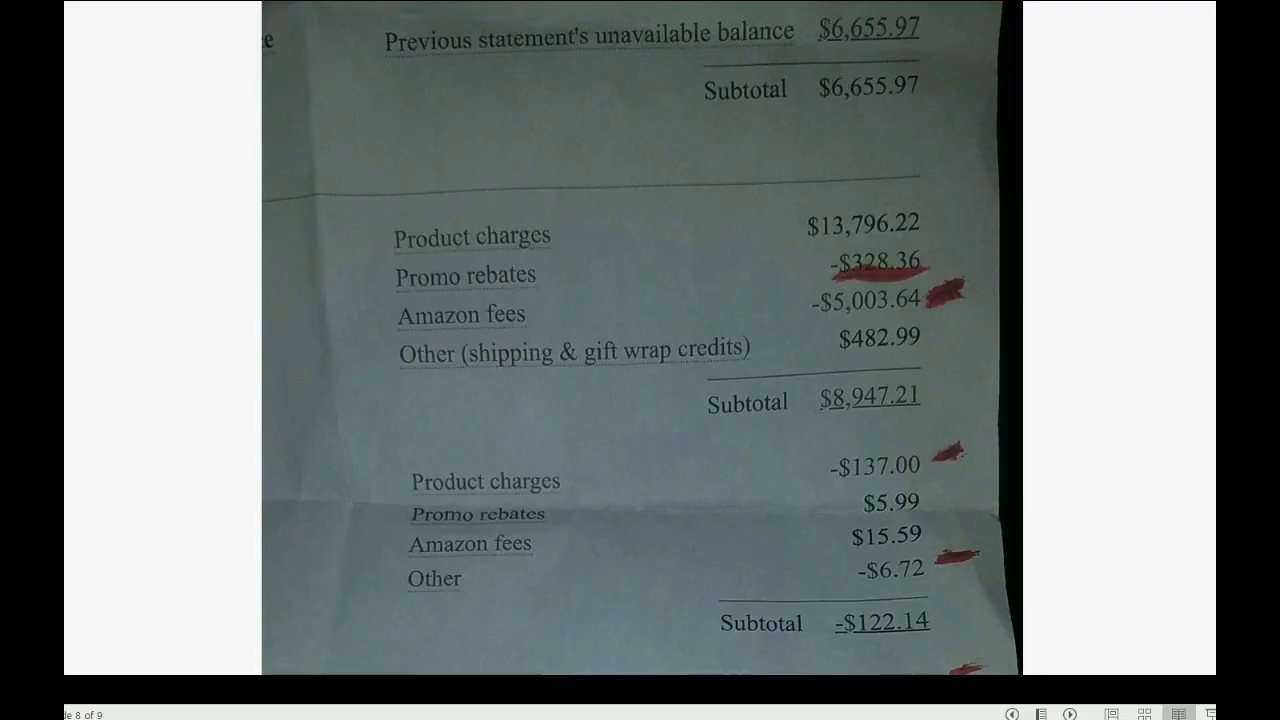
key("alt+Tab")
left_click(1109, 363)
key("BackSpace")
key("BackSpace")
type("55.00")
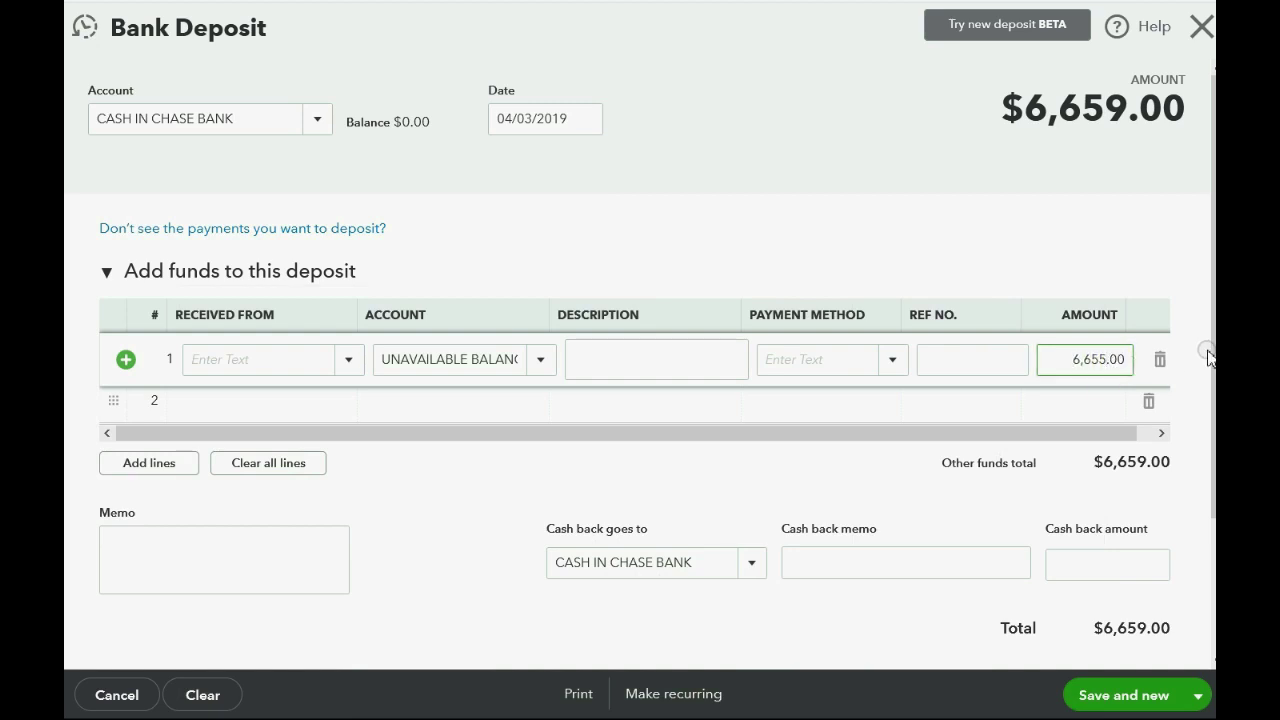
key("BackSpace")
key("BackSpace")
key("BackSpace")
type(".97")
key("Tab")
key("Tab")
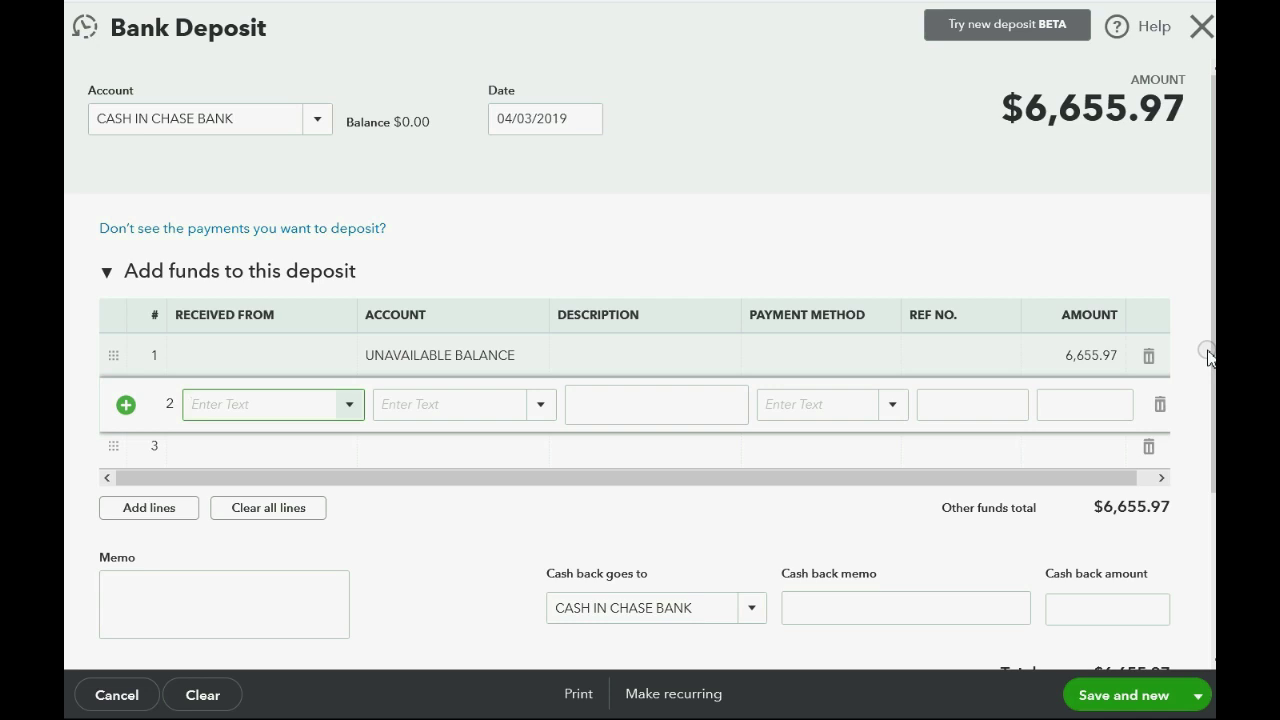
Step: Assign the second deposit line to the PRODUCT CHARGES income account
key("Tab")
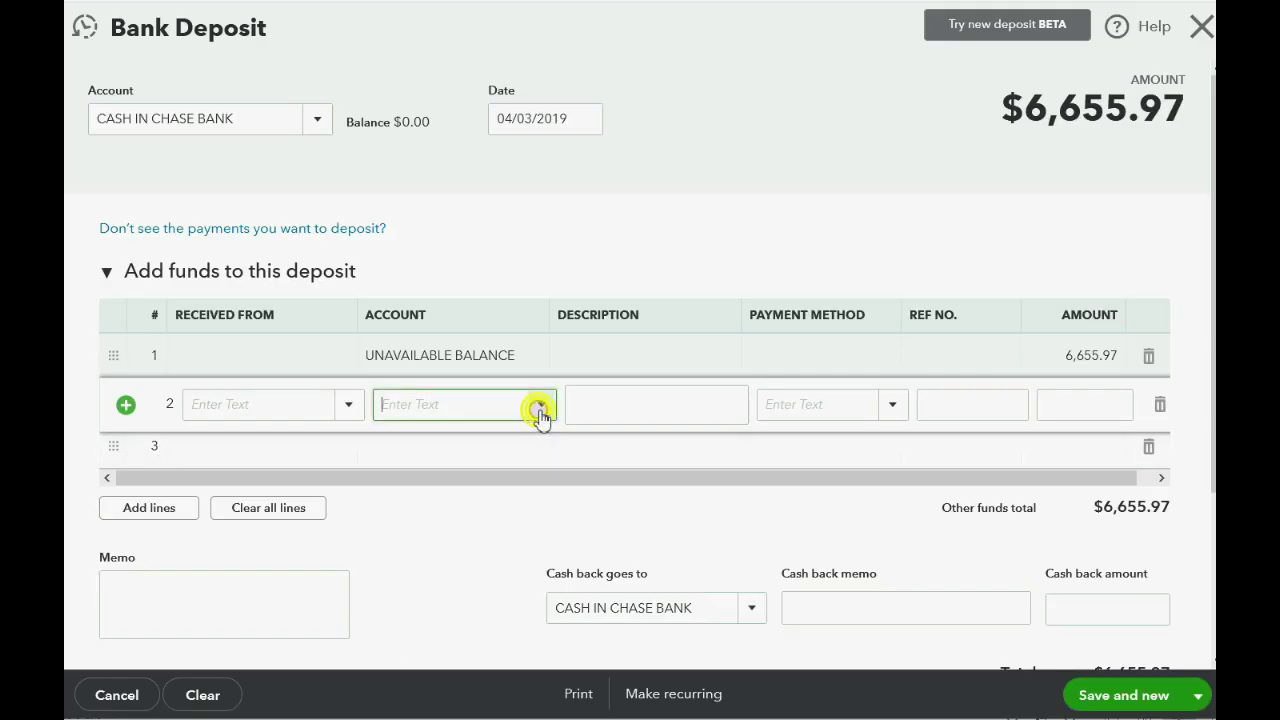
left_click(540, 408)
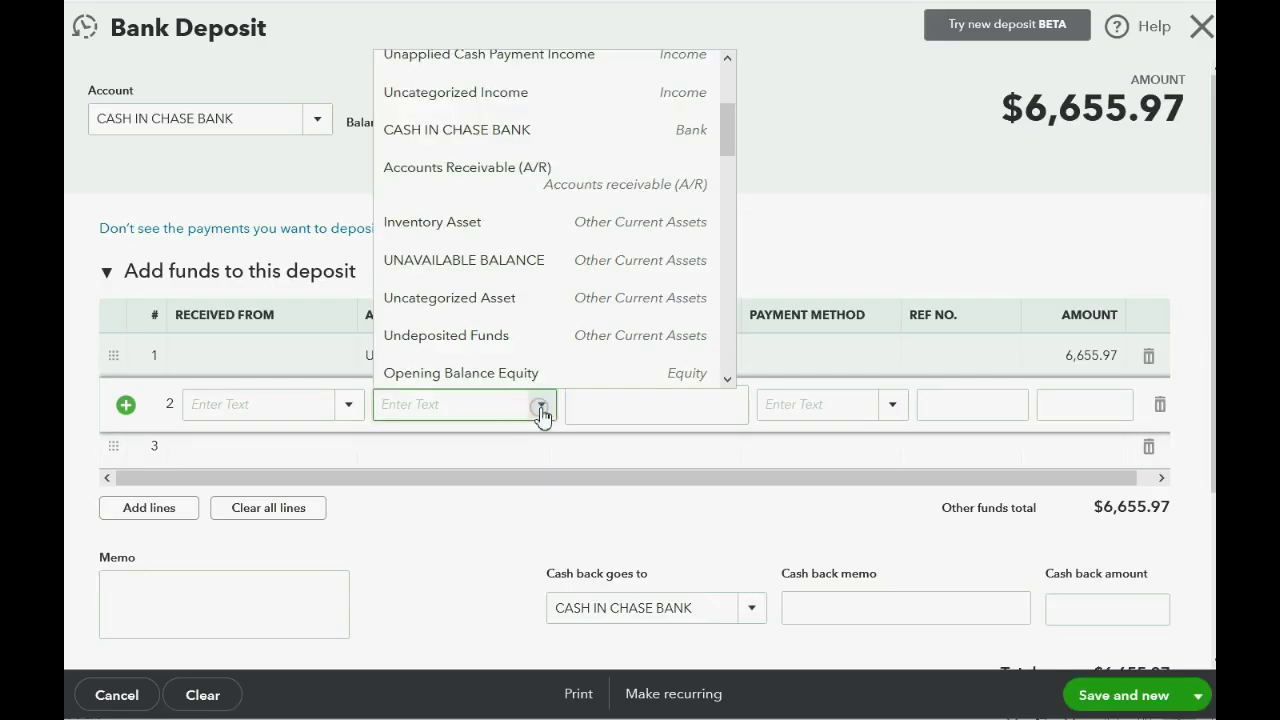
scroll(603, 250, "up", 3)
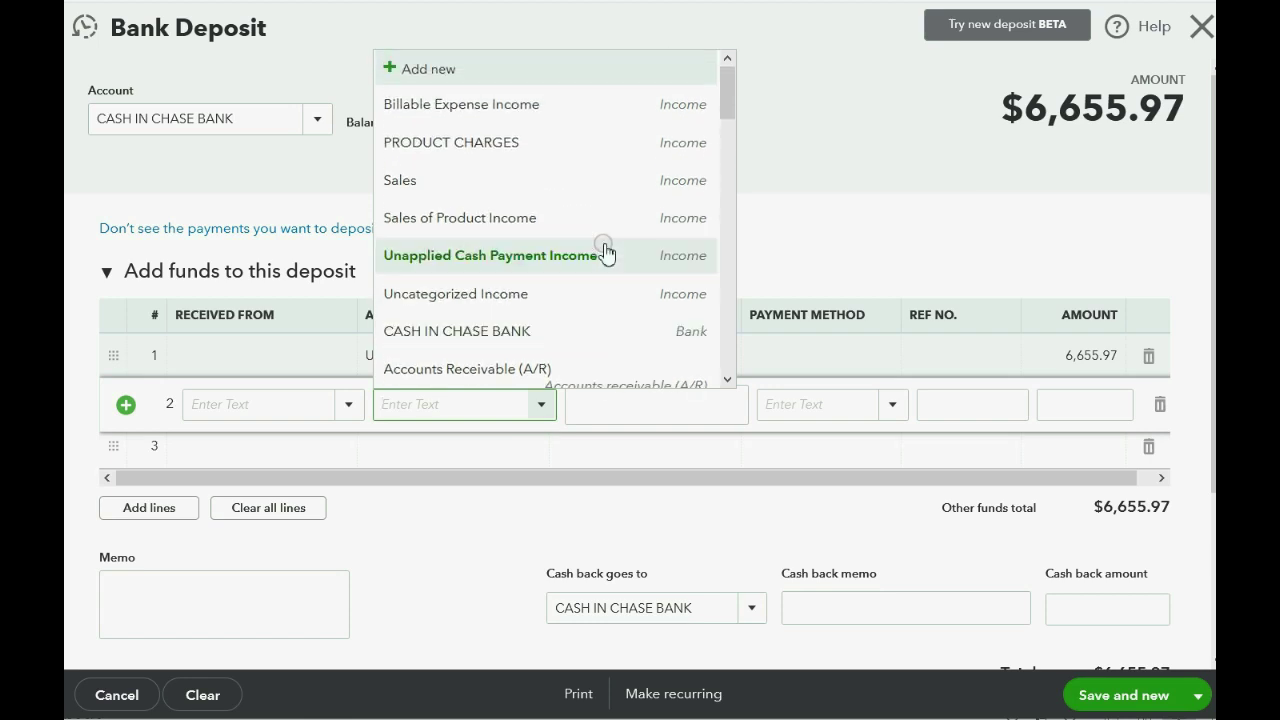
left_click(602, 148)
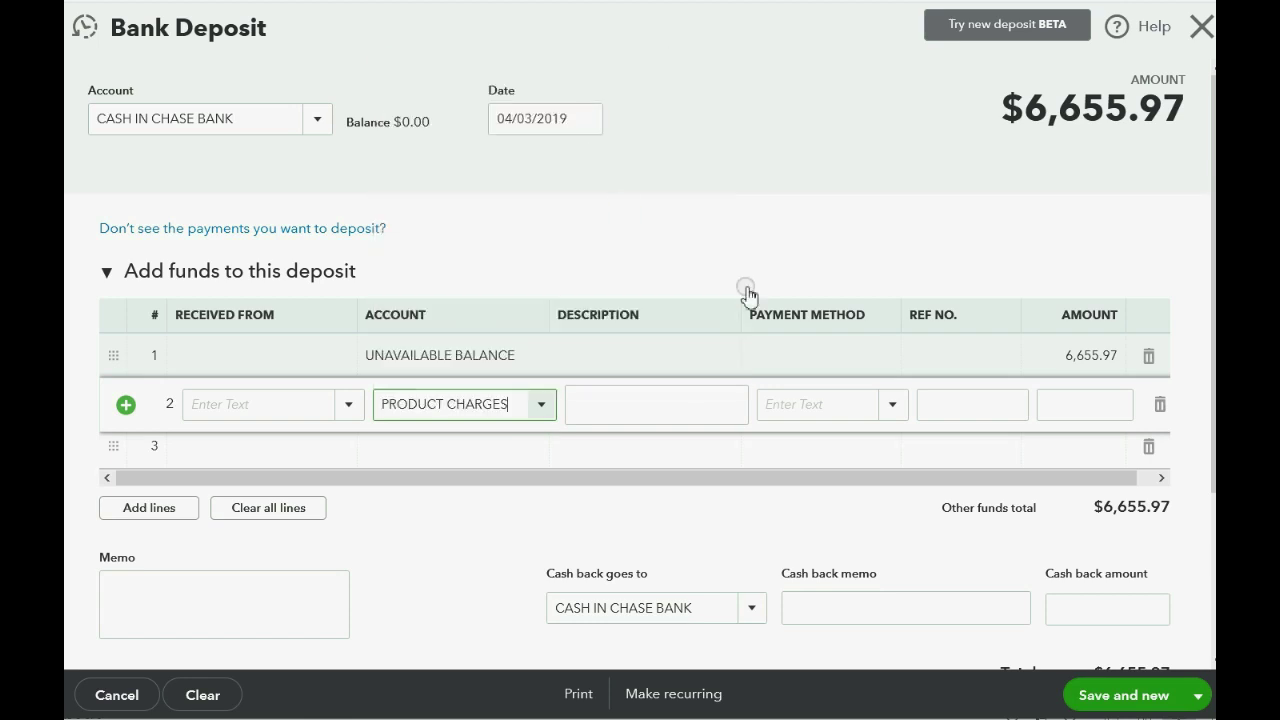
Step: Check the Amazon statement's product charges and enter 13,796.22 as the second deposit line's amount
left_click(1058, 407)
type("13")
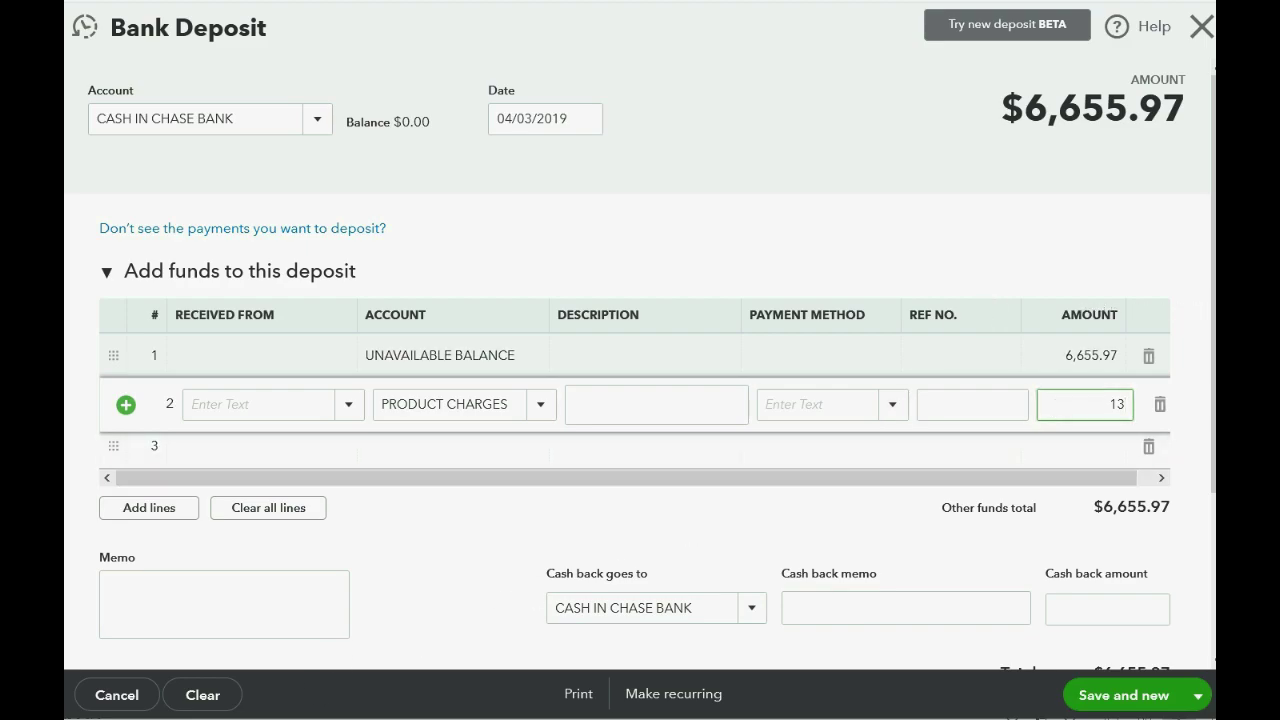
key("alt+Tab")
key("alt+Tab")
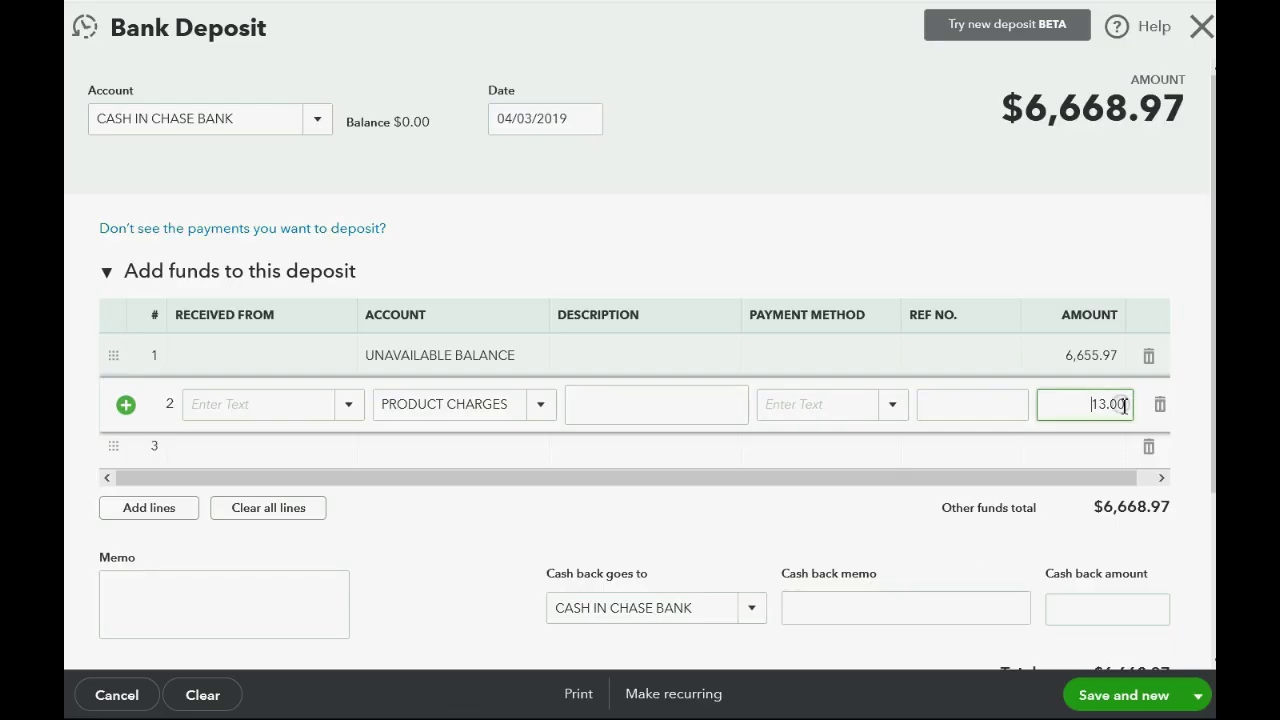
left_click_drag(1124, 404, 1080, 404)
type("1370")
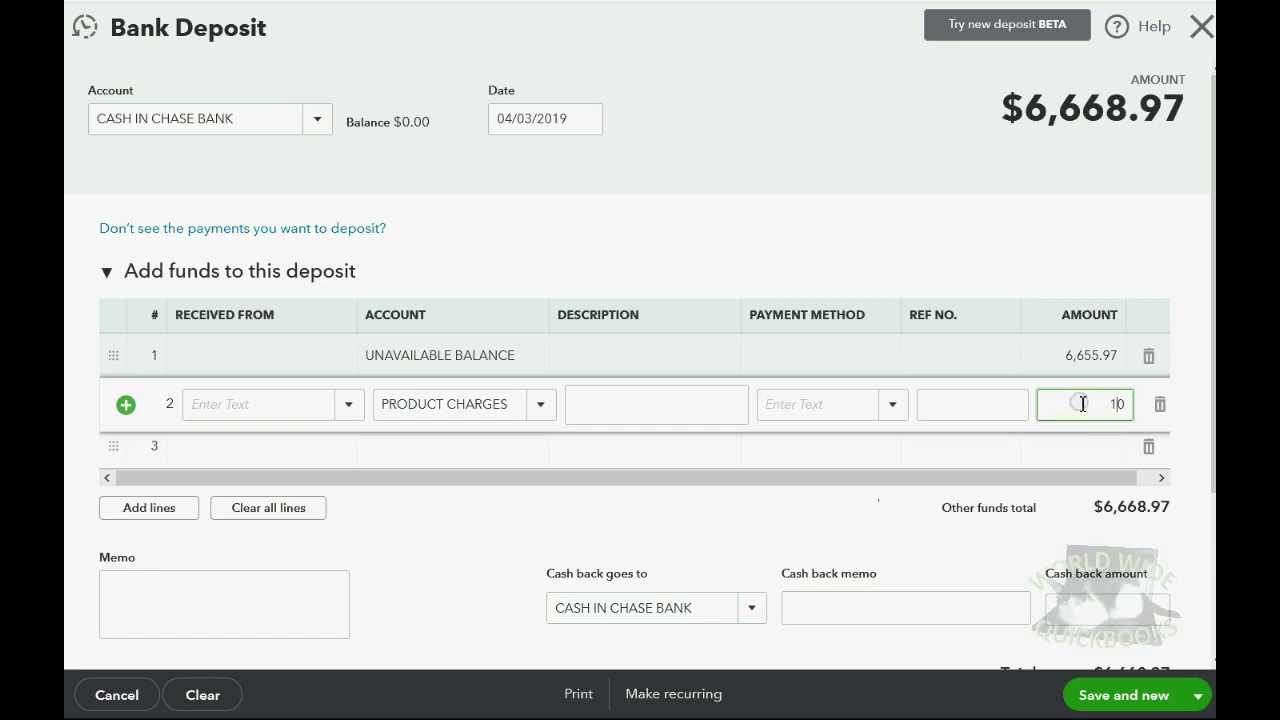
type("96.22")
key("BackSpace")
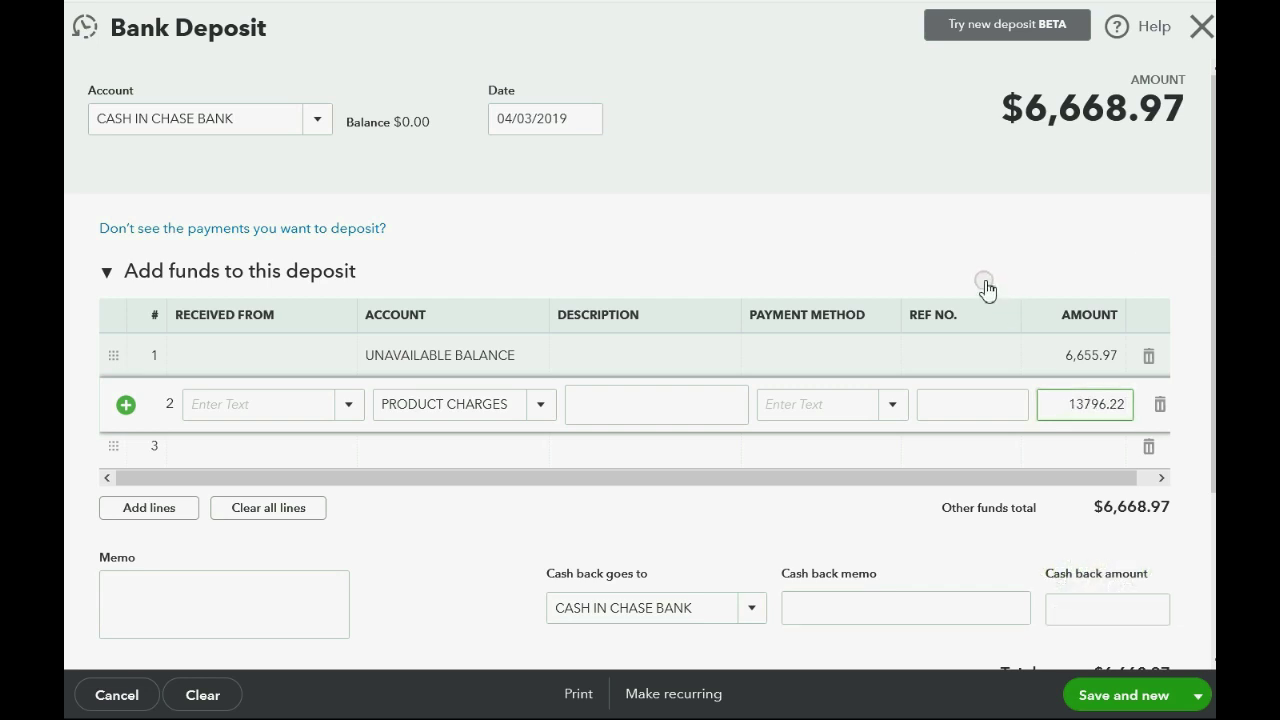
key("Tab")
key("Tab")
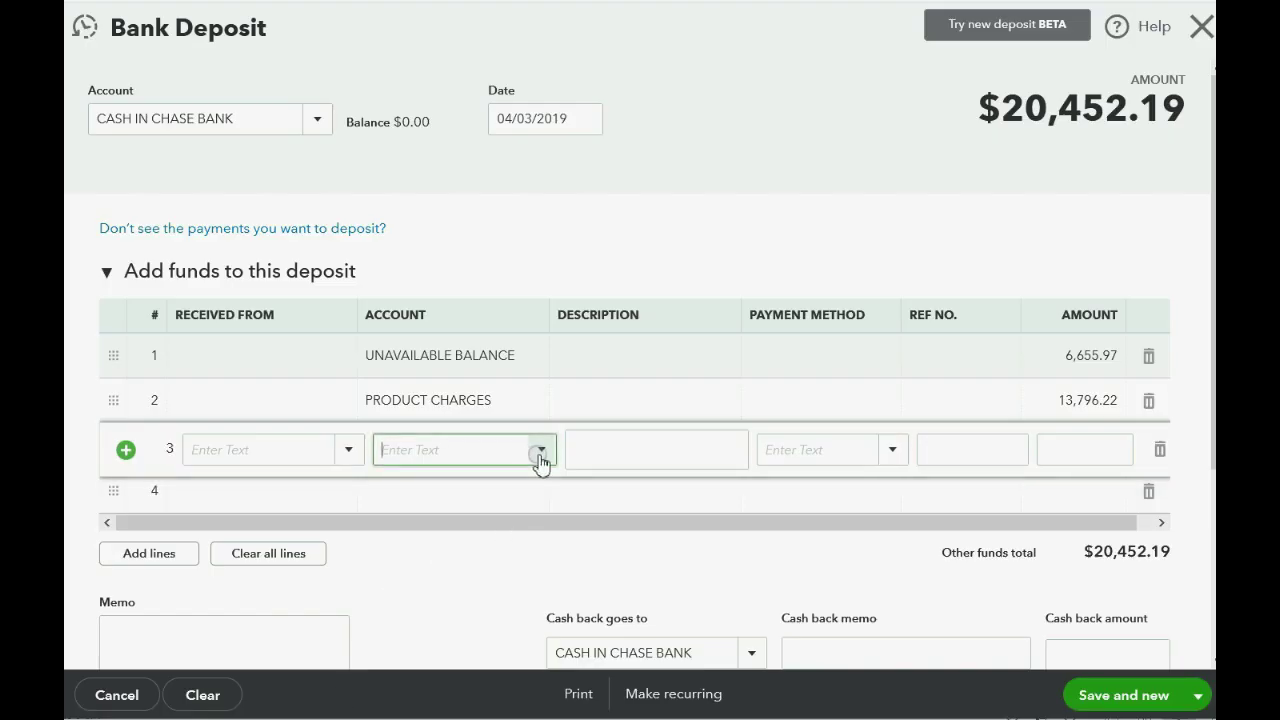
Step: Assign the third deposit line to the PROMO REBATES expense account
left_click(541, 452)
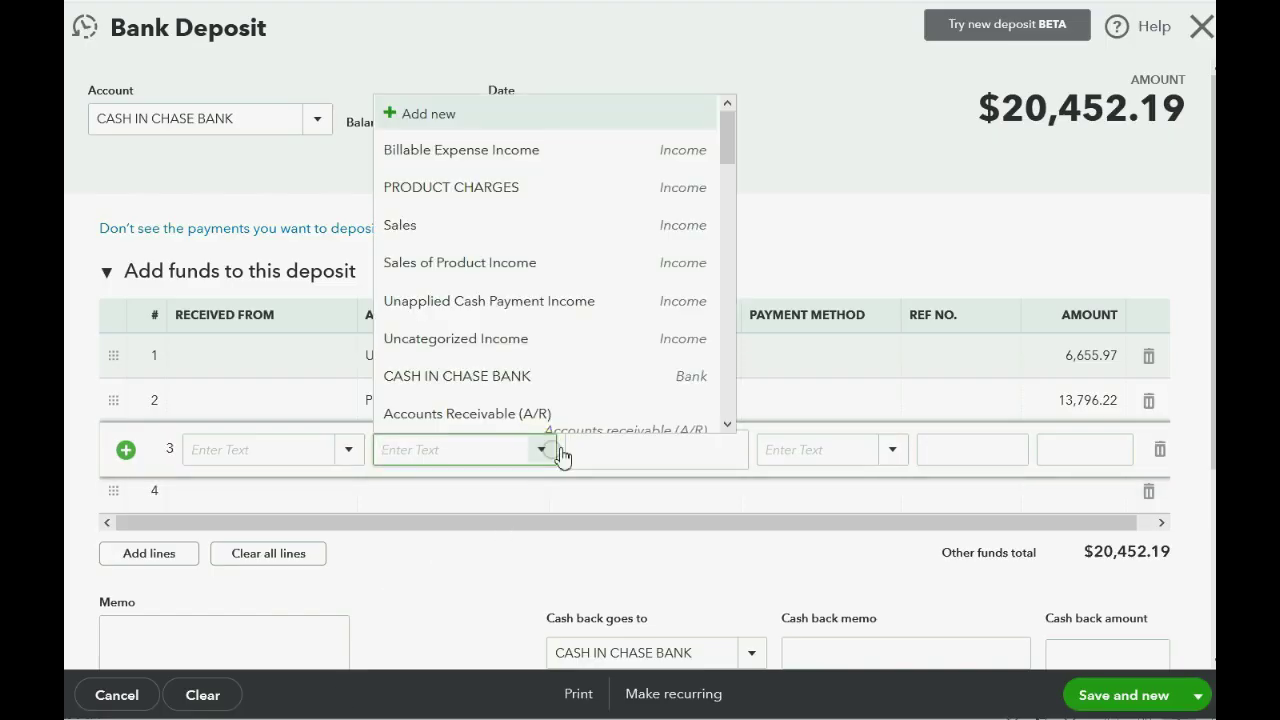
type("Pr")
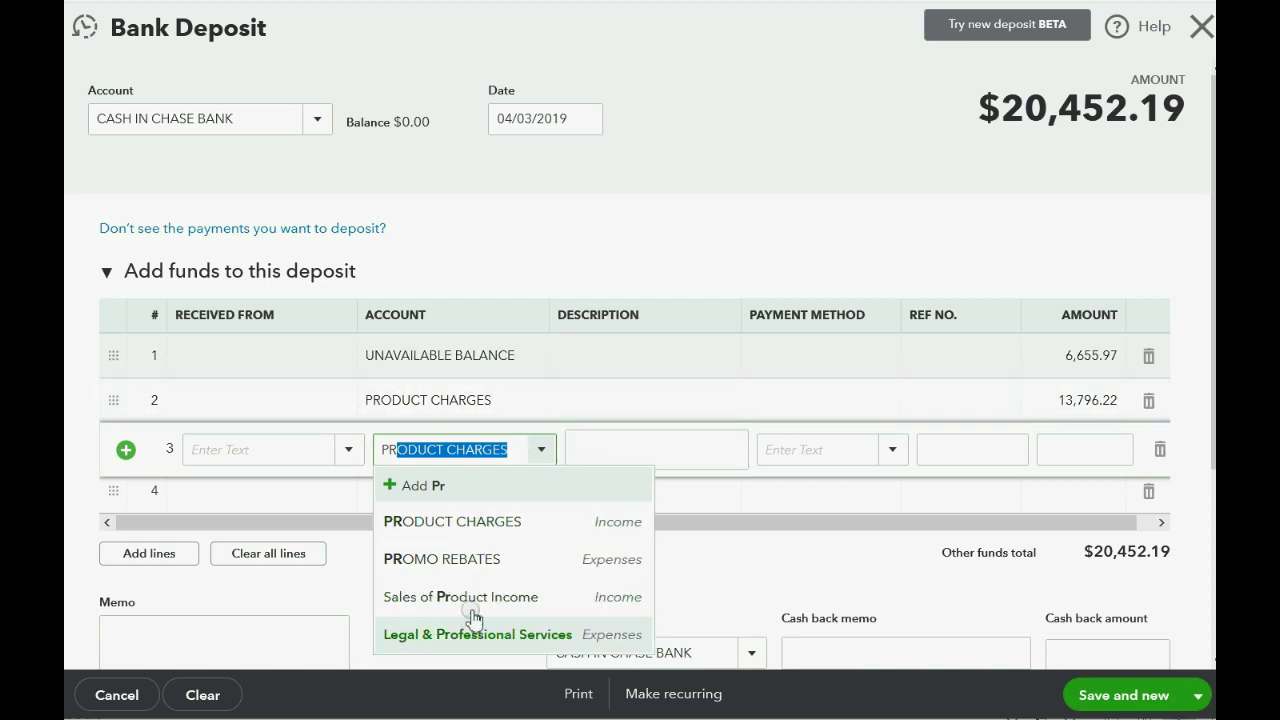
left_click(452, 566)
Step: Check the statement's promo rebates and enter -328.36 as the third deposit line's amount
left_click(1064, 451)
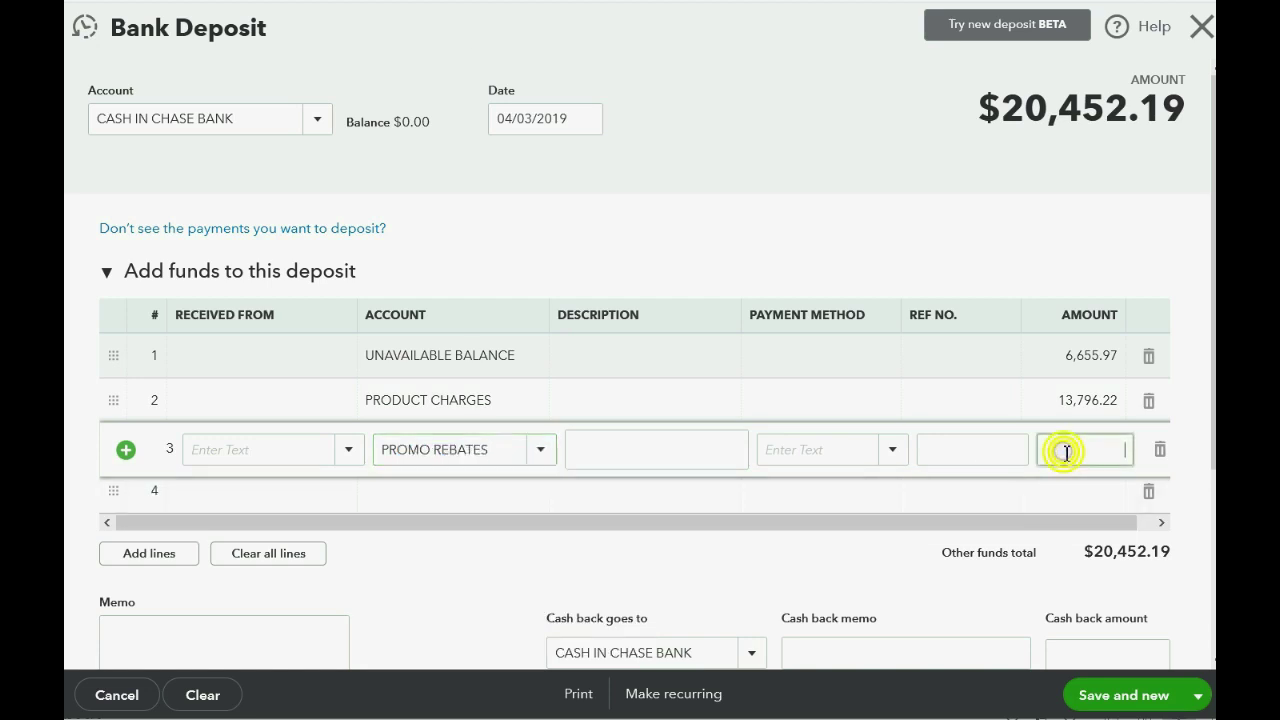
type("-3")
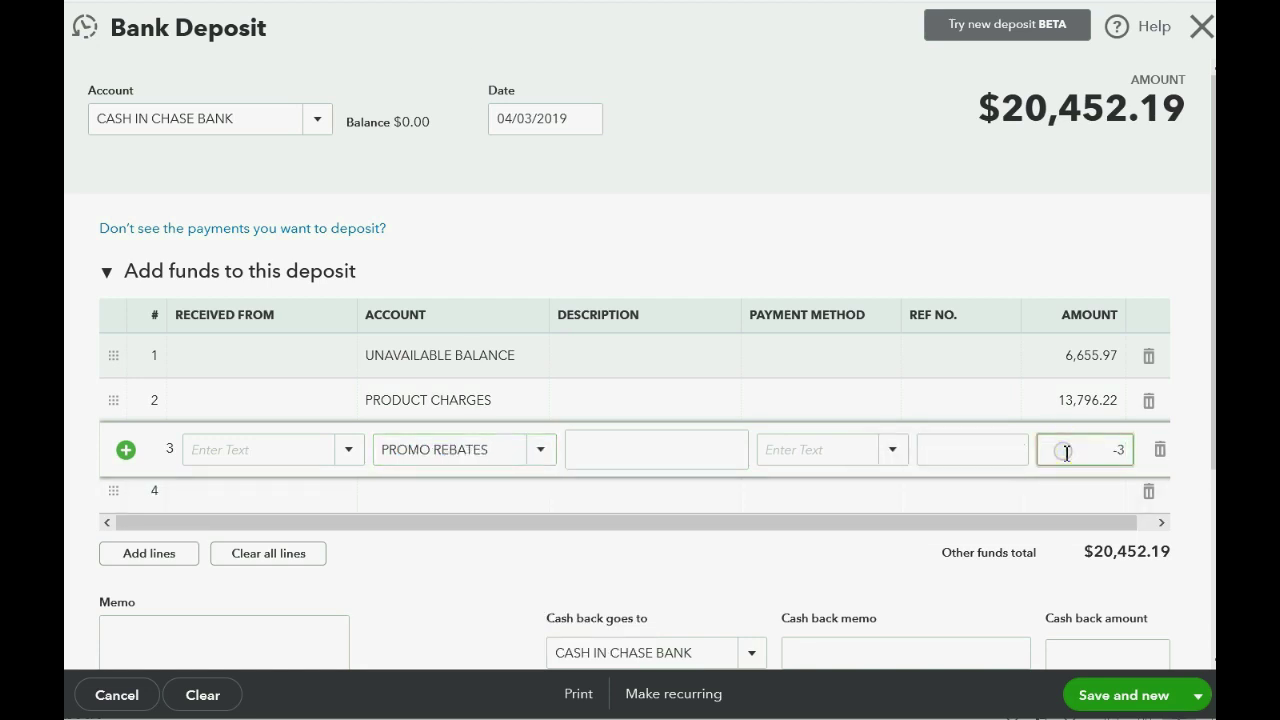
key("alt+Tab")
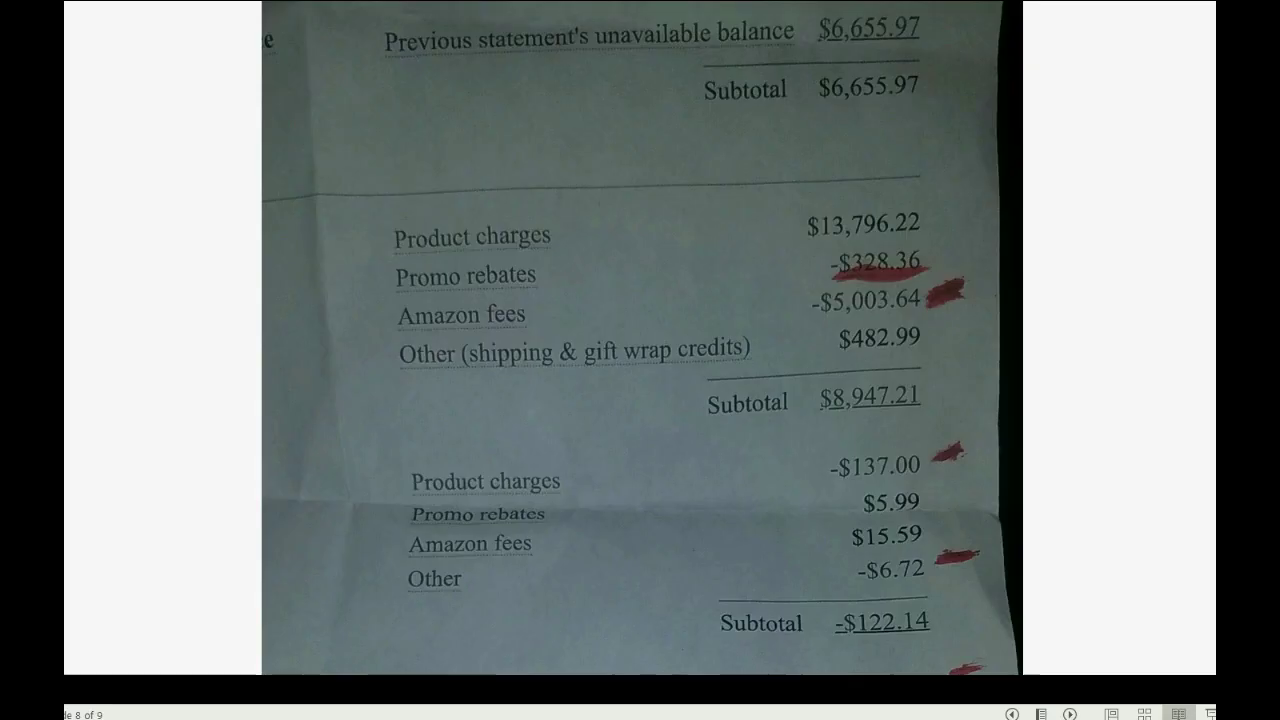
key("alt+Tab")
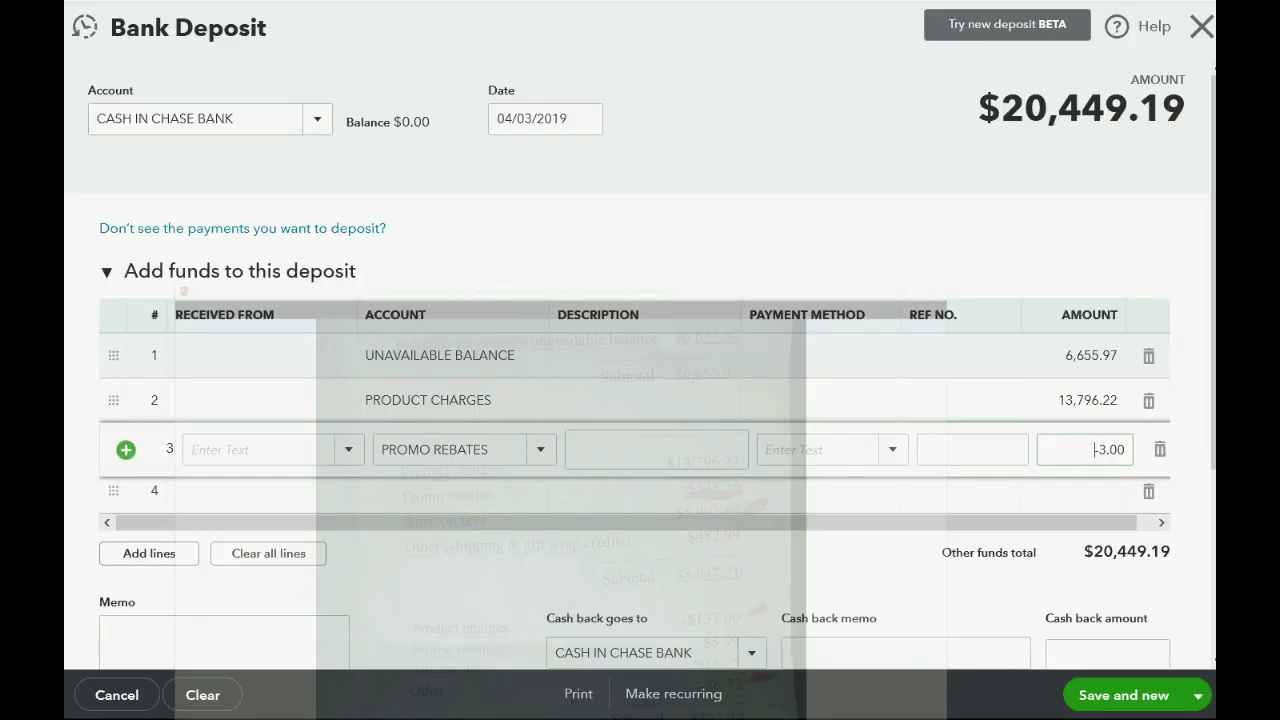
left_click(1100, 451)
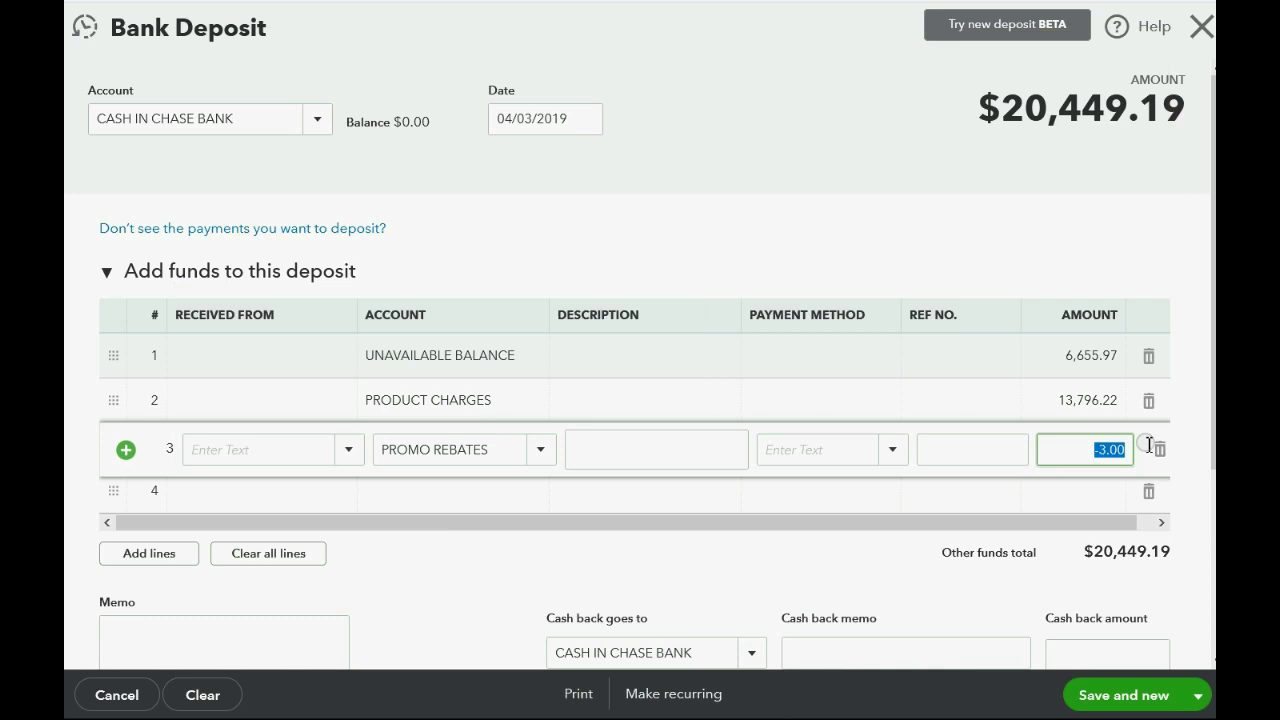
type("-328.")
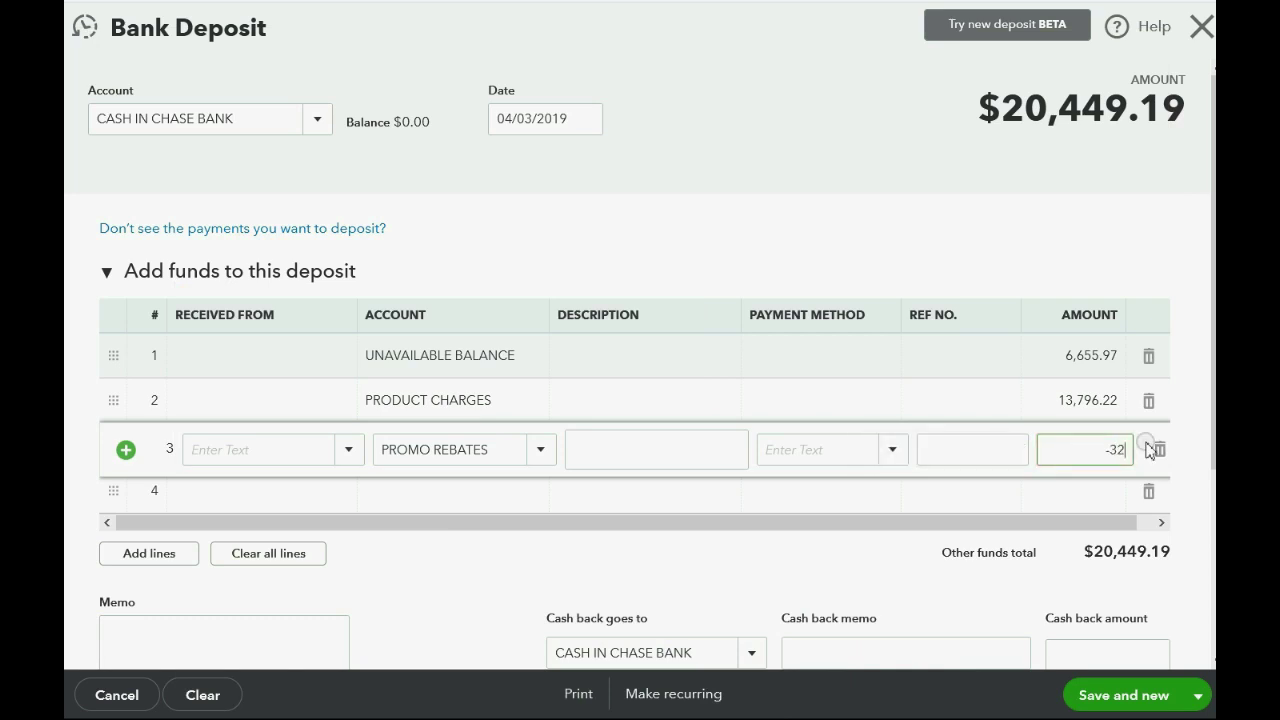
type("36")
key("Tab")
key("Tab")
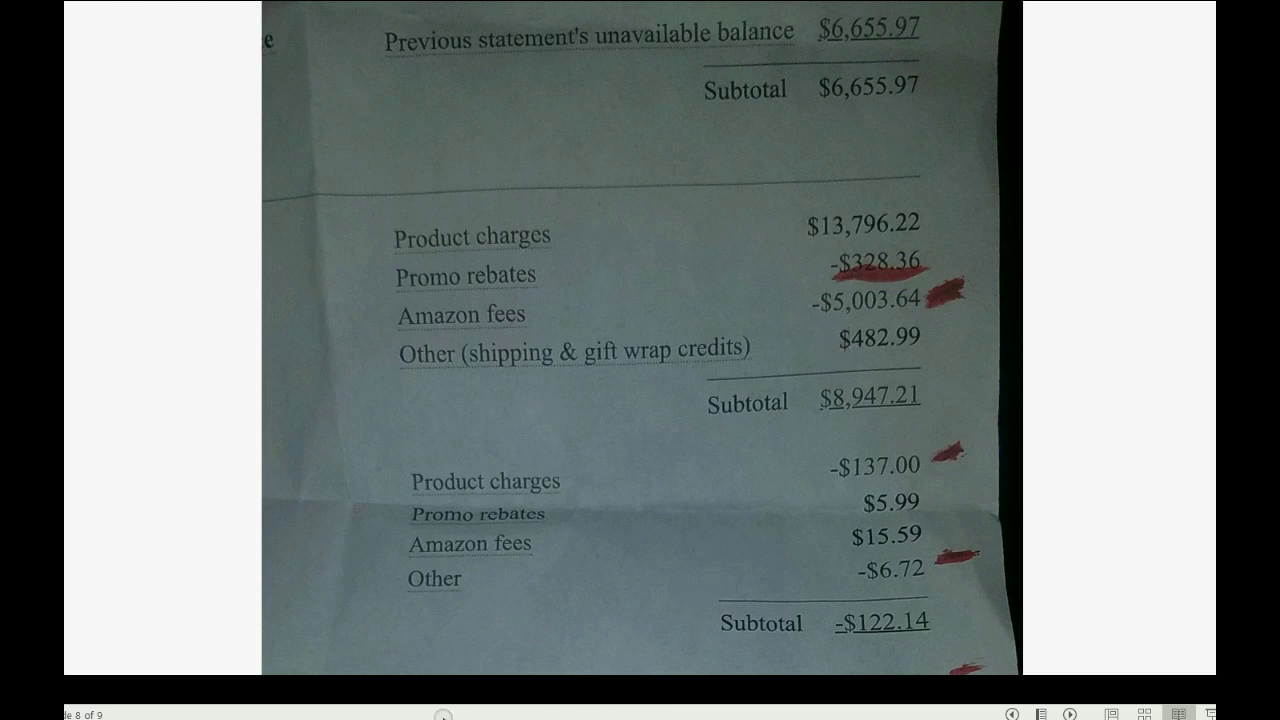
Step: Return to the bank deposit from the statement and assign the fourth line to the AMAZON FEES expense account
key("alt+Tab")
left_click(534, 512)
type("am")
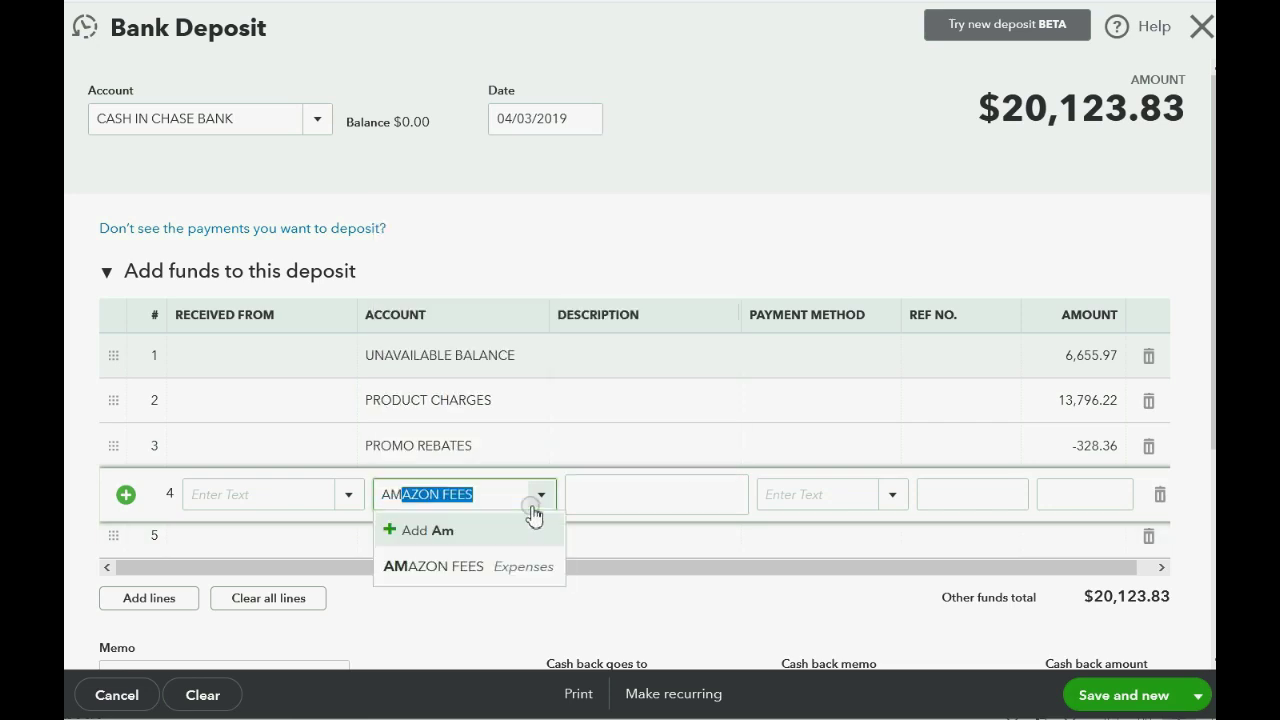
left_click(506, 566)
Step: Enter -5,003.64 from the statement's Amazon fees as the fourth deposit line's amount
left_click(1095, 487)
type("-5003")
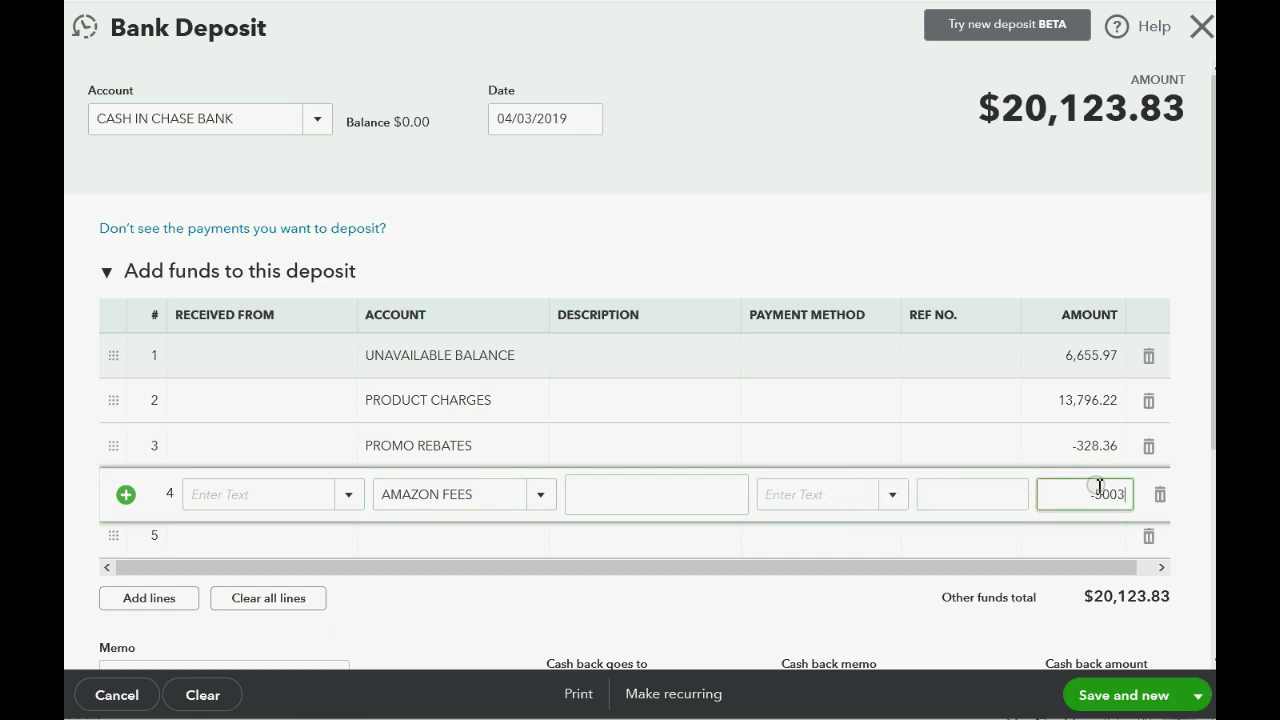
type(".")
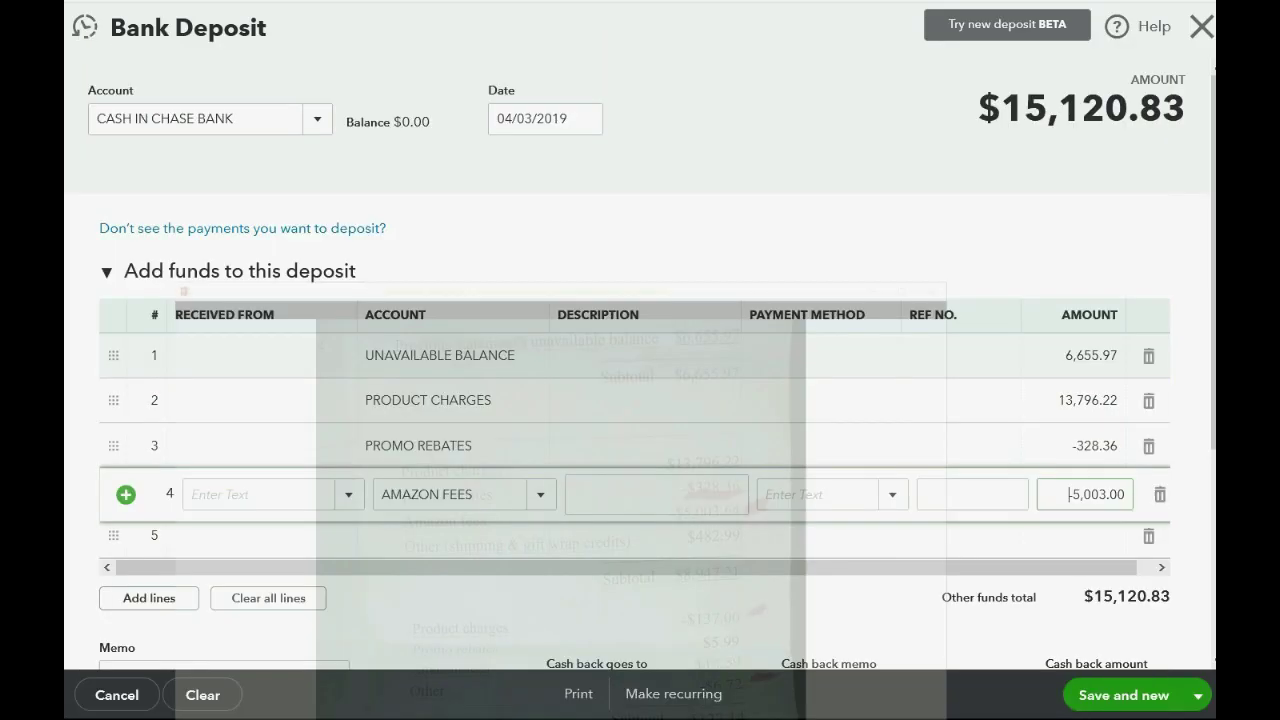
left_click_drag(1125, 494, 1114, 496)
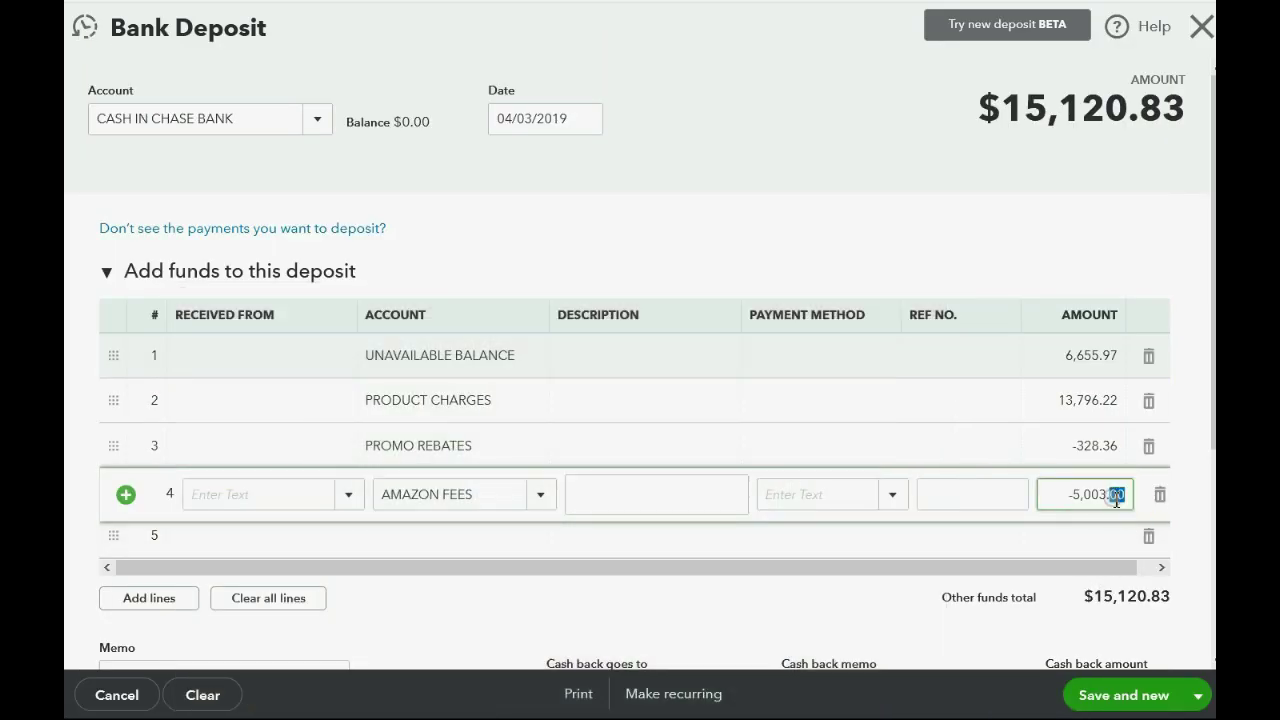
type("64")
key("Tab")
key("Tab")
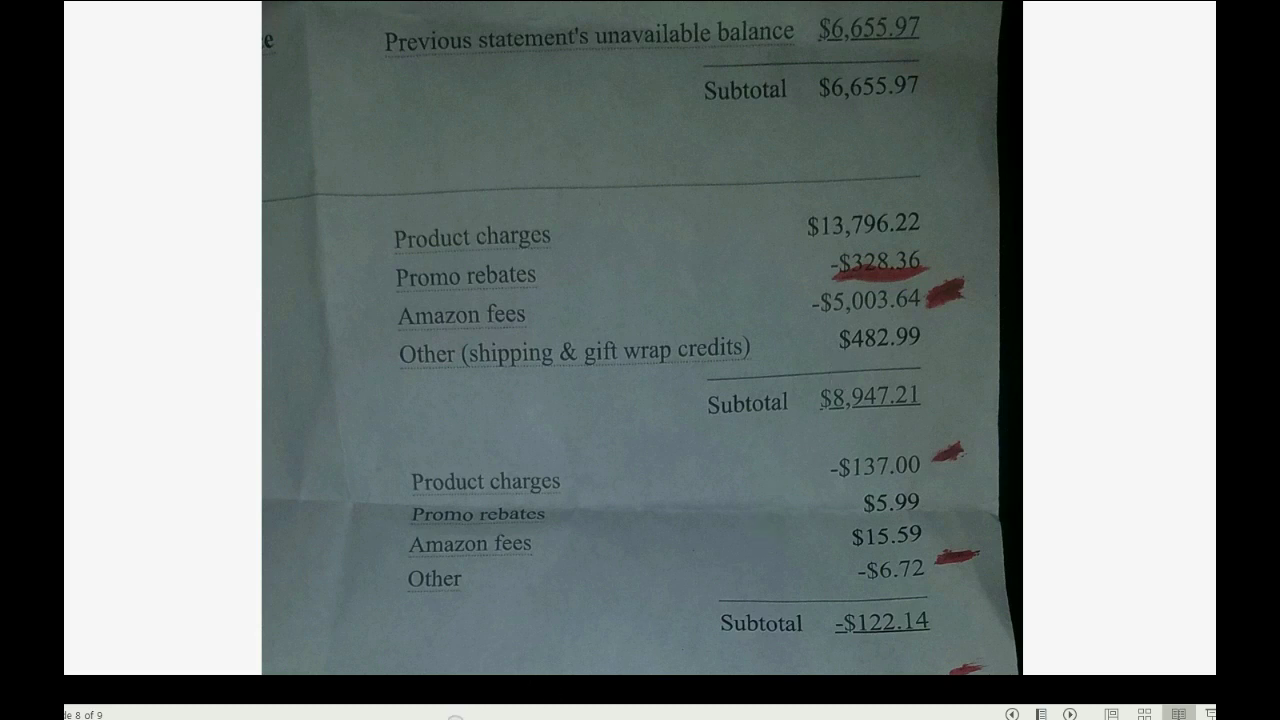
Step: Return to the bank deposit and fill in the fifth line with the OTHER expense account and an amount of 428.99
mouse_move(311, 716)
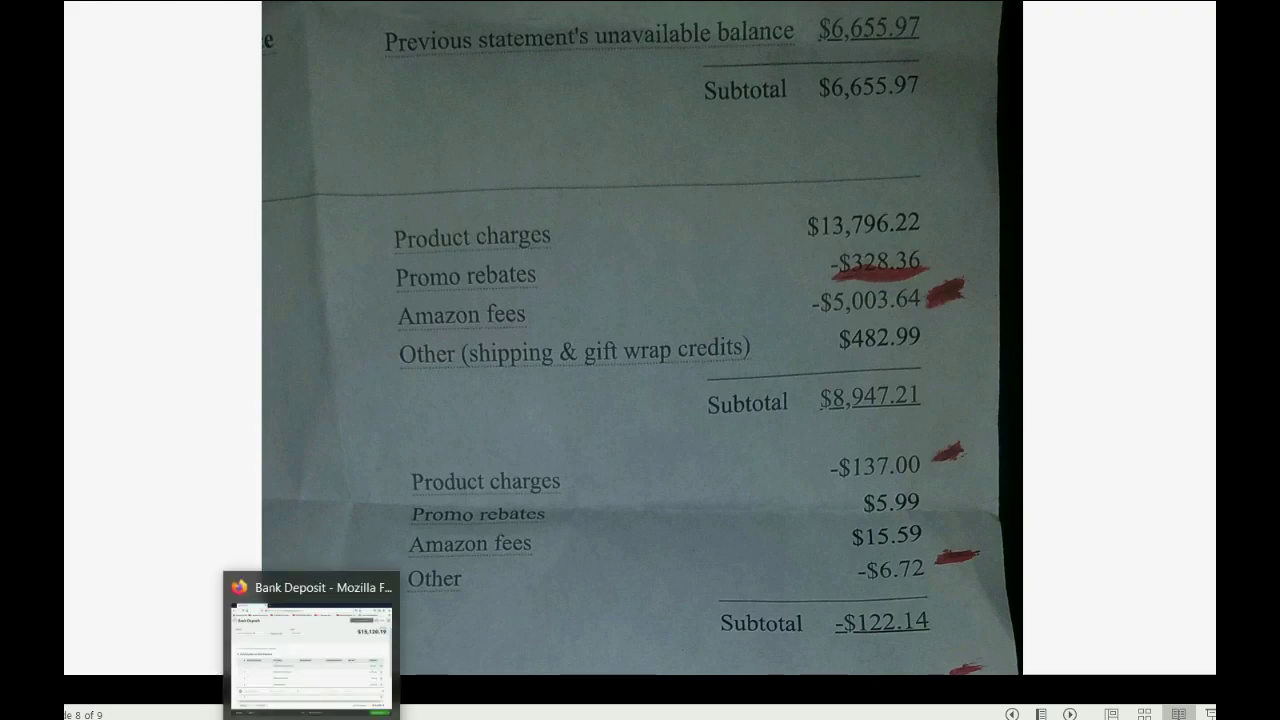
left_click(311, 650)
left_click(436, 539)
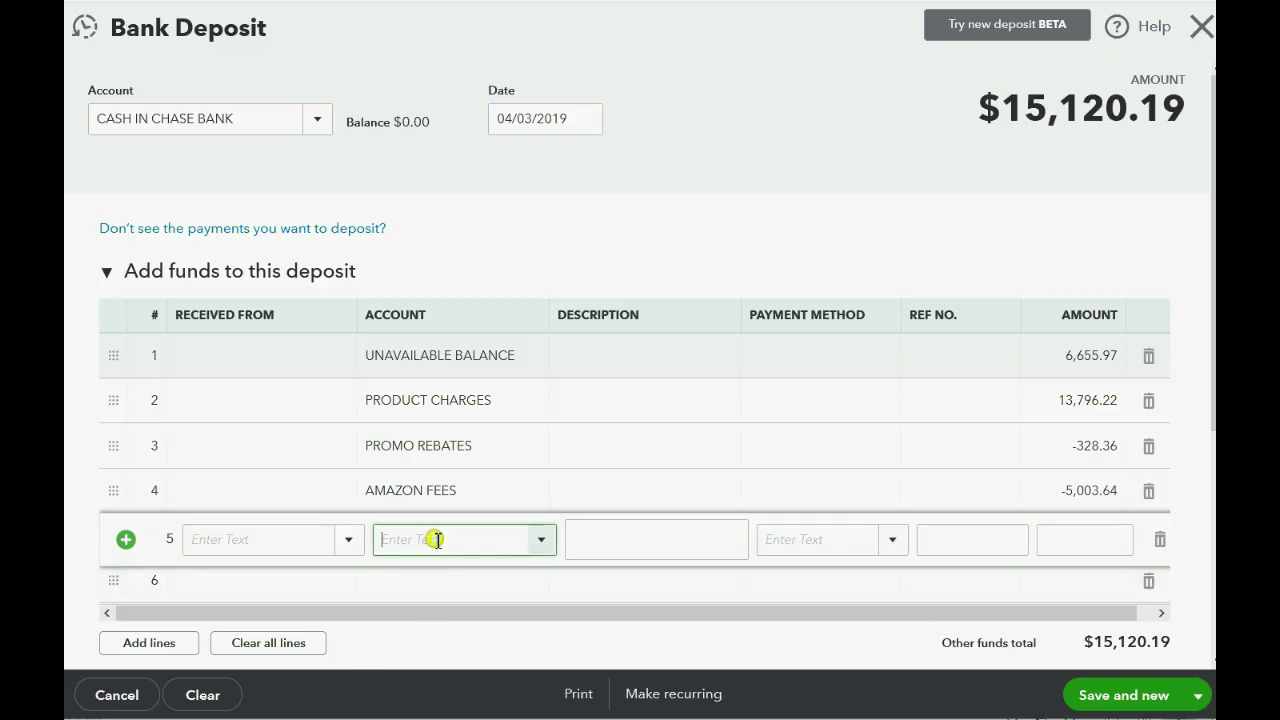
type("Ot")
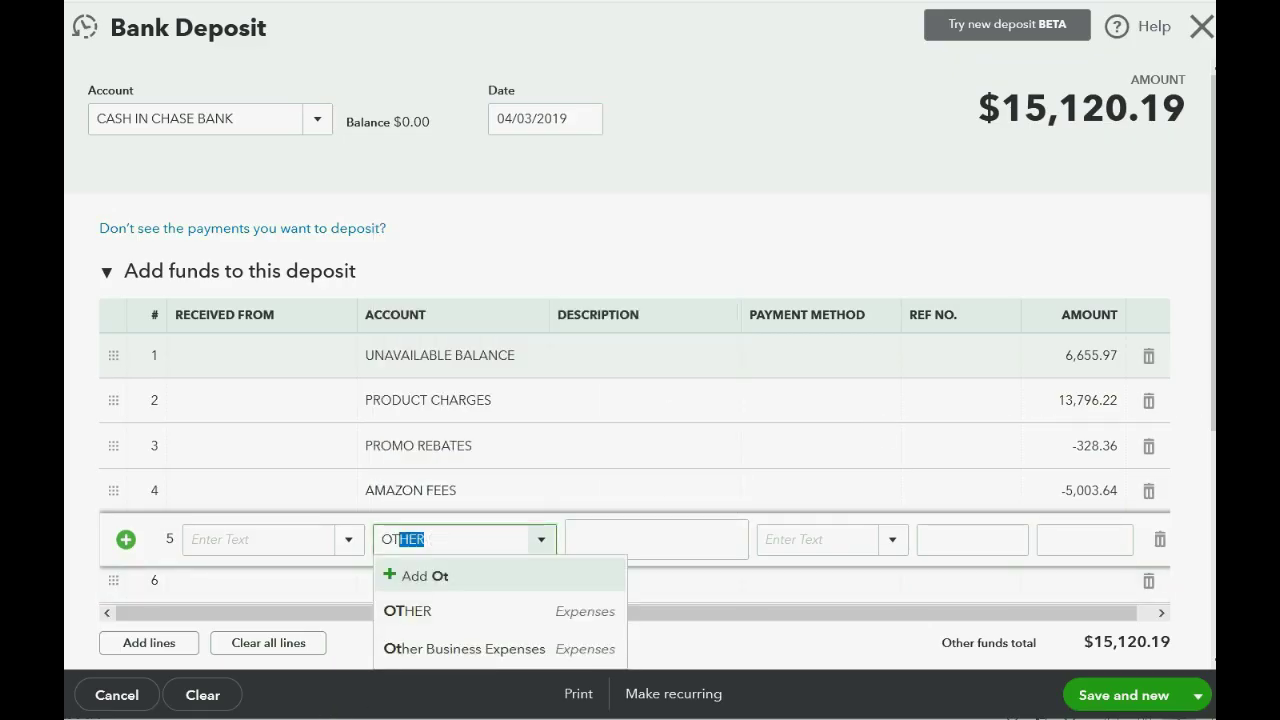
left_click(481, 608)
left_click(1083, 530)
type("4")
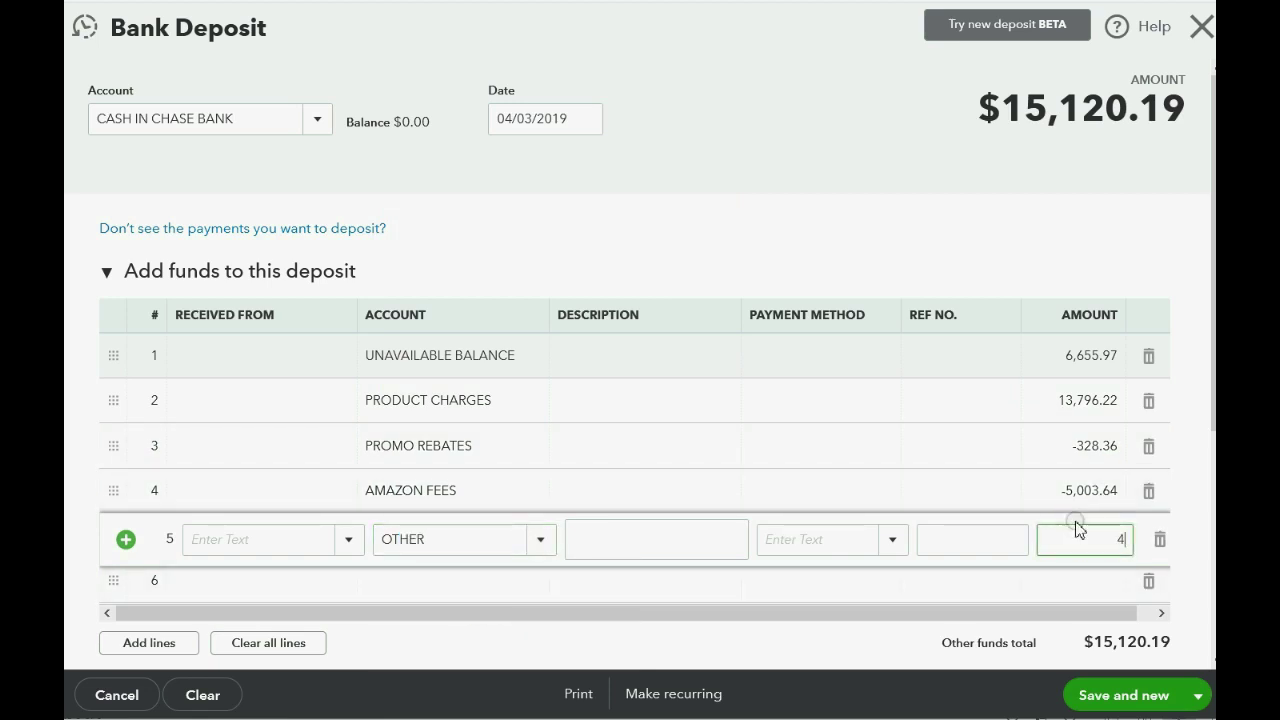
type("28.99")
key("Tab")
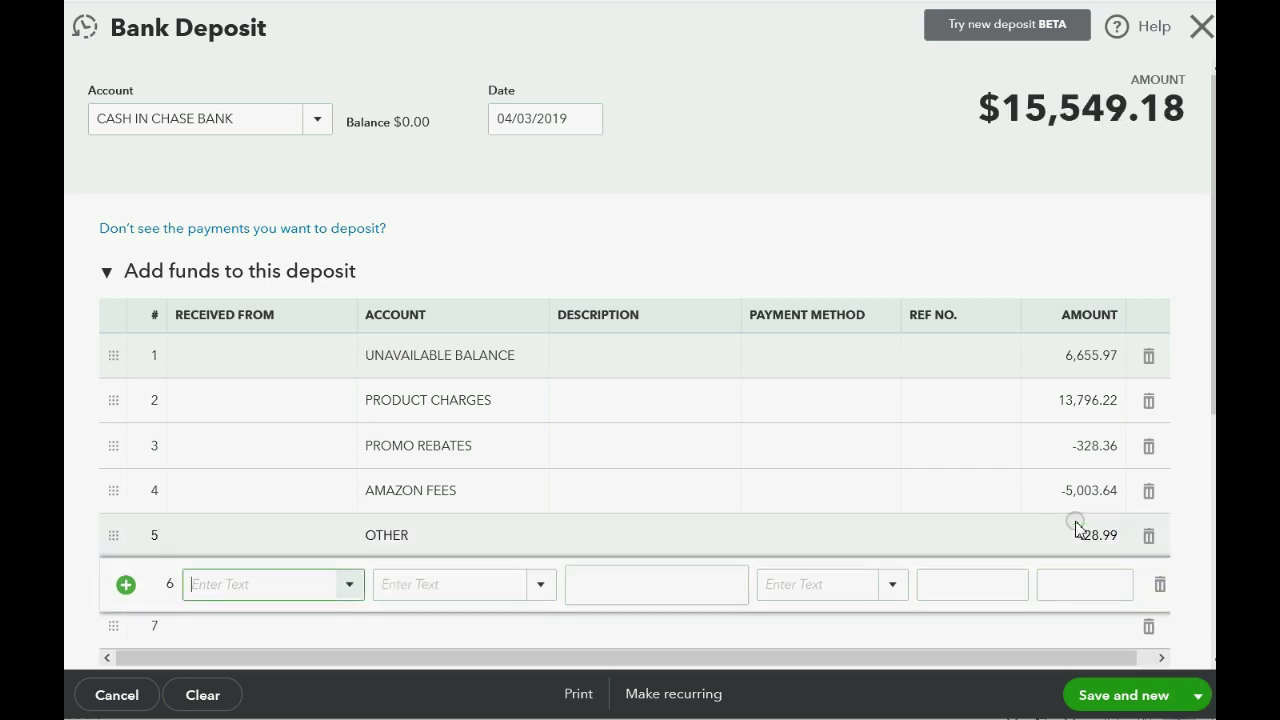
Step: Fill in the sixth deposit line with the PRODUCT CHARGES account and an amount of -137.00
key("alt+Tab")
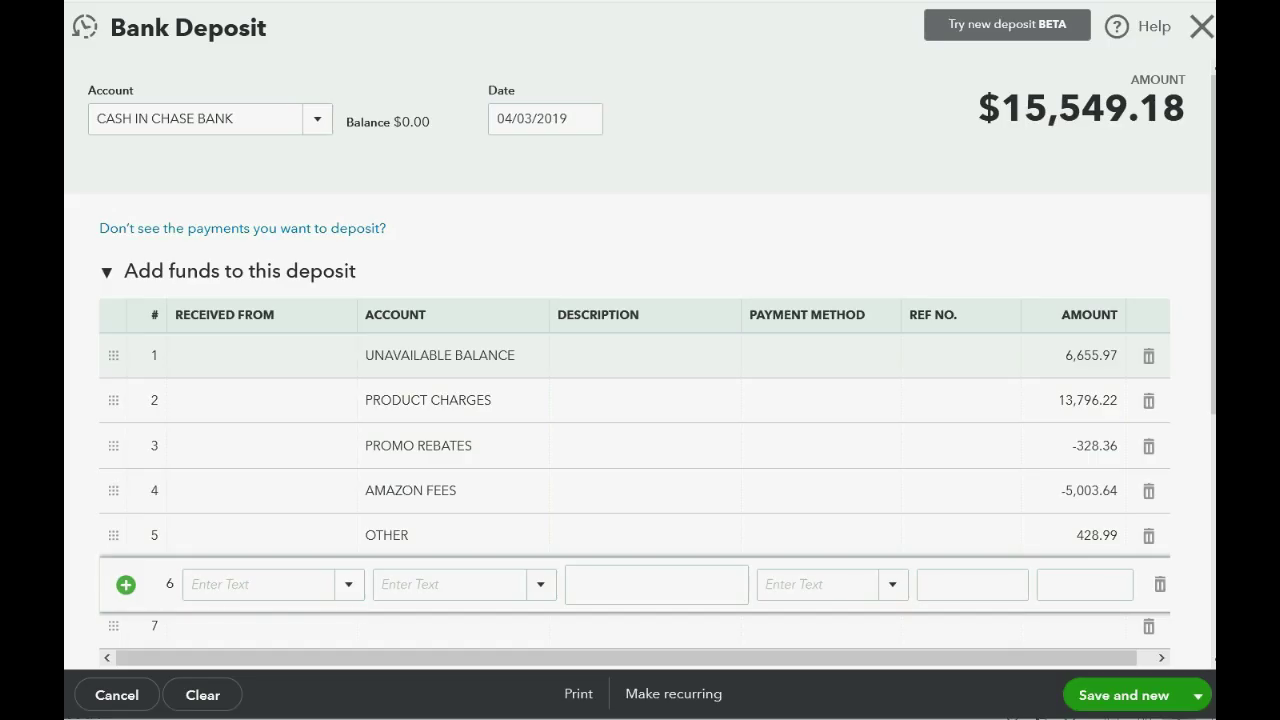
left_click(415, 588)
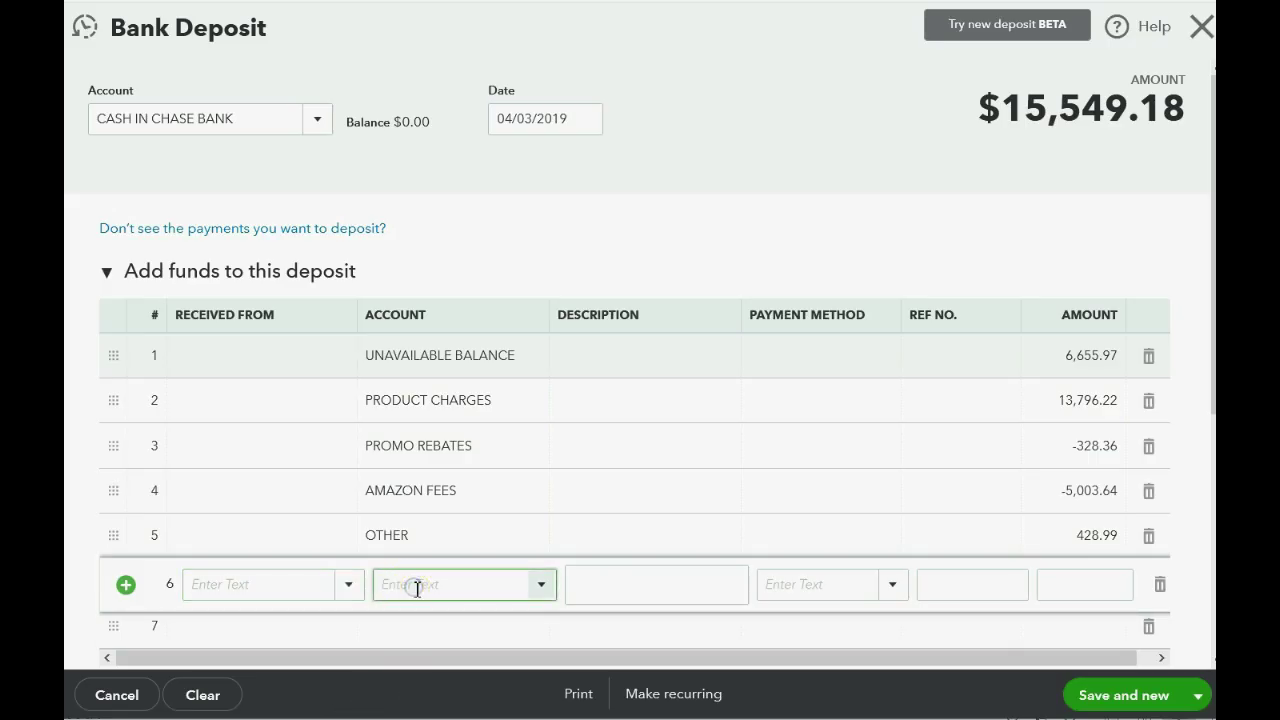
type("PRo")
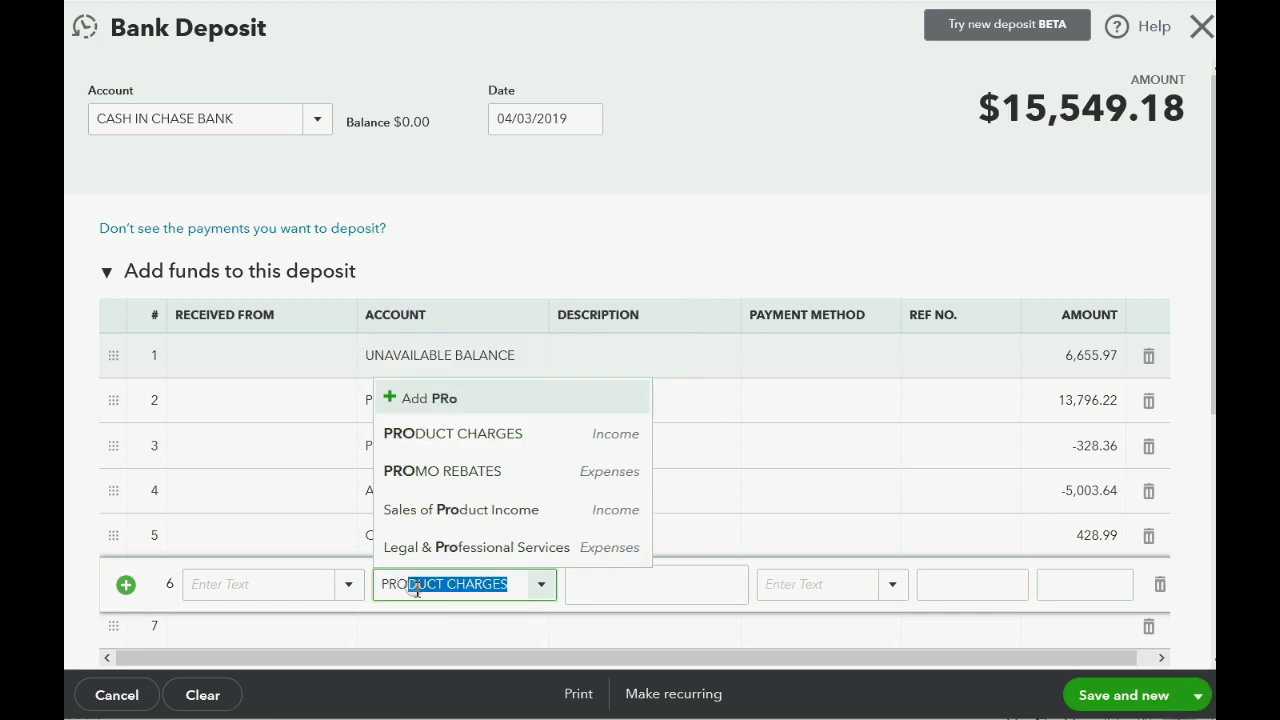
key("Tab")
key("Tab")
key("Tab")
key("Tab")
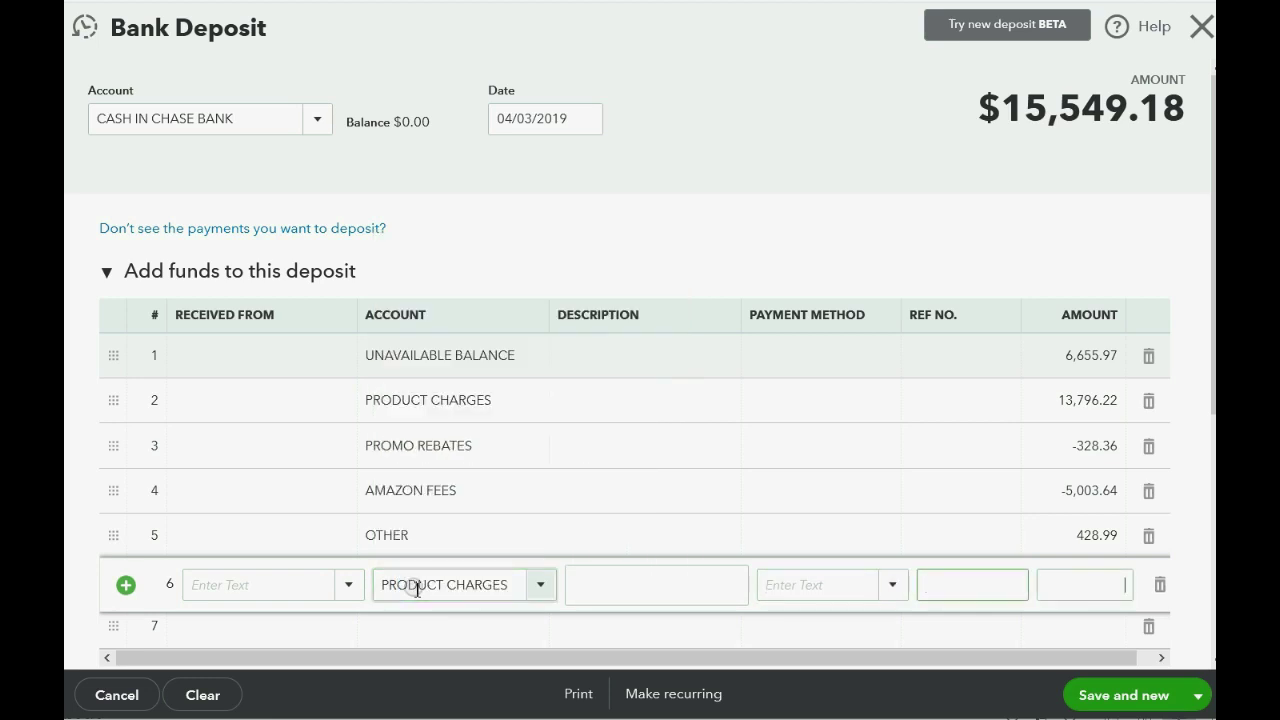
type("-137")
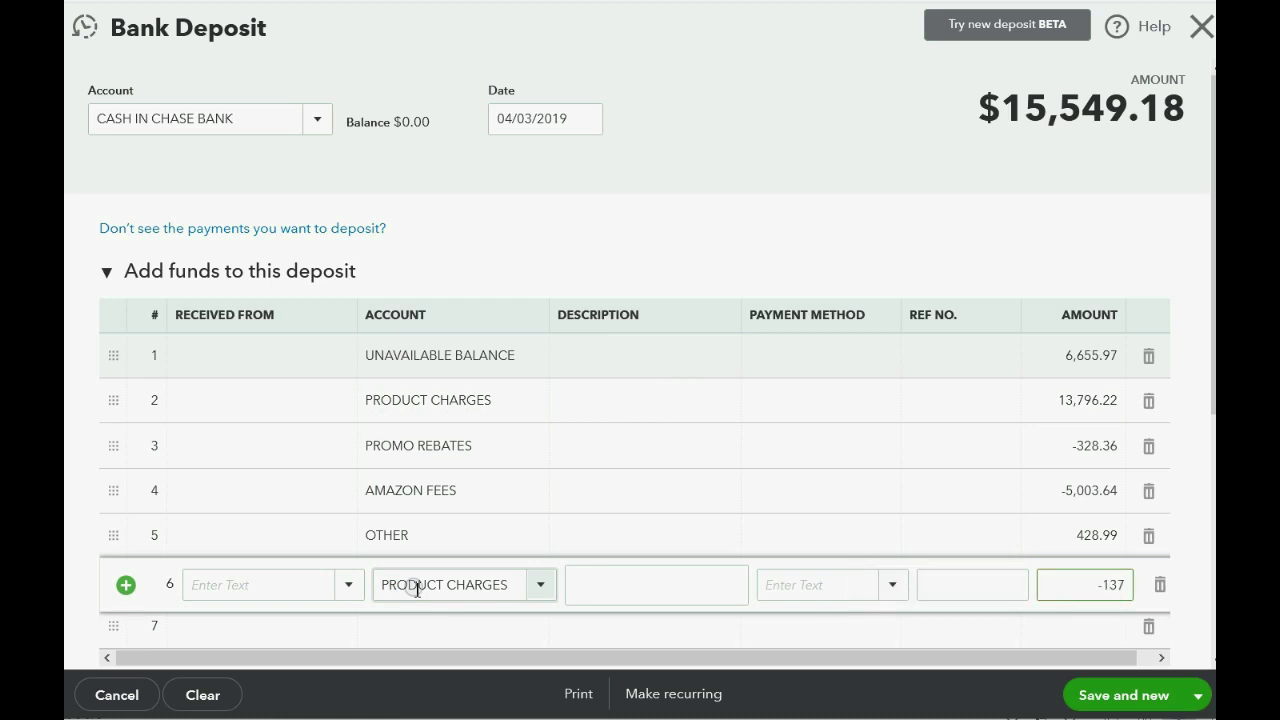
key("Tab")
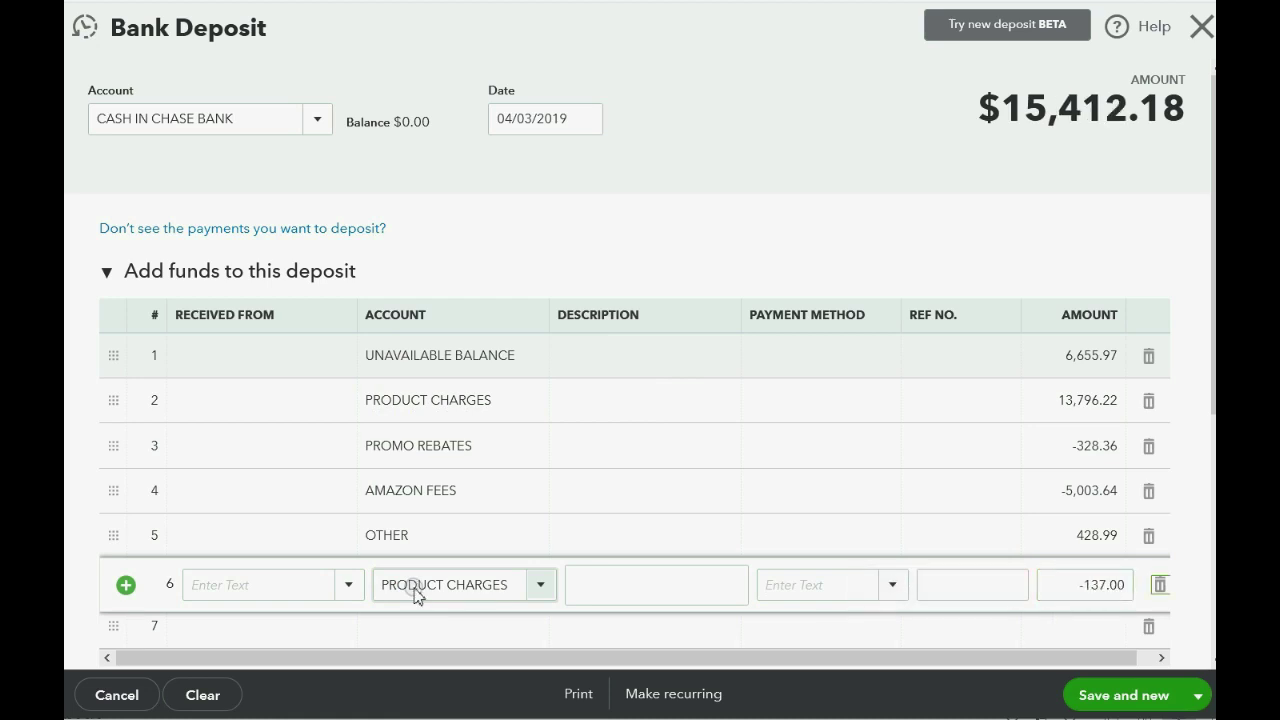
key("Tab")
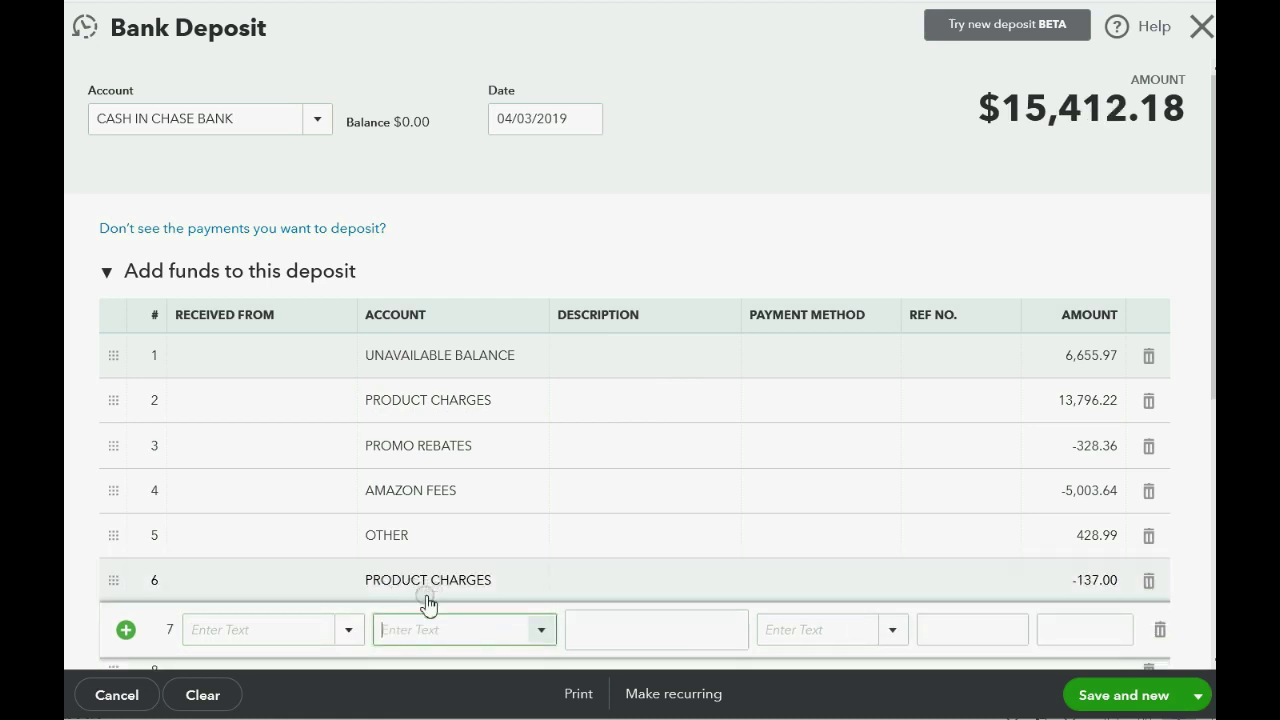
Step: Fill in the seventh deposit line with the PROMO REBATES account and an amount of -5.99
key("alt+Tab")
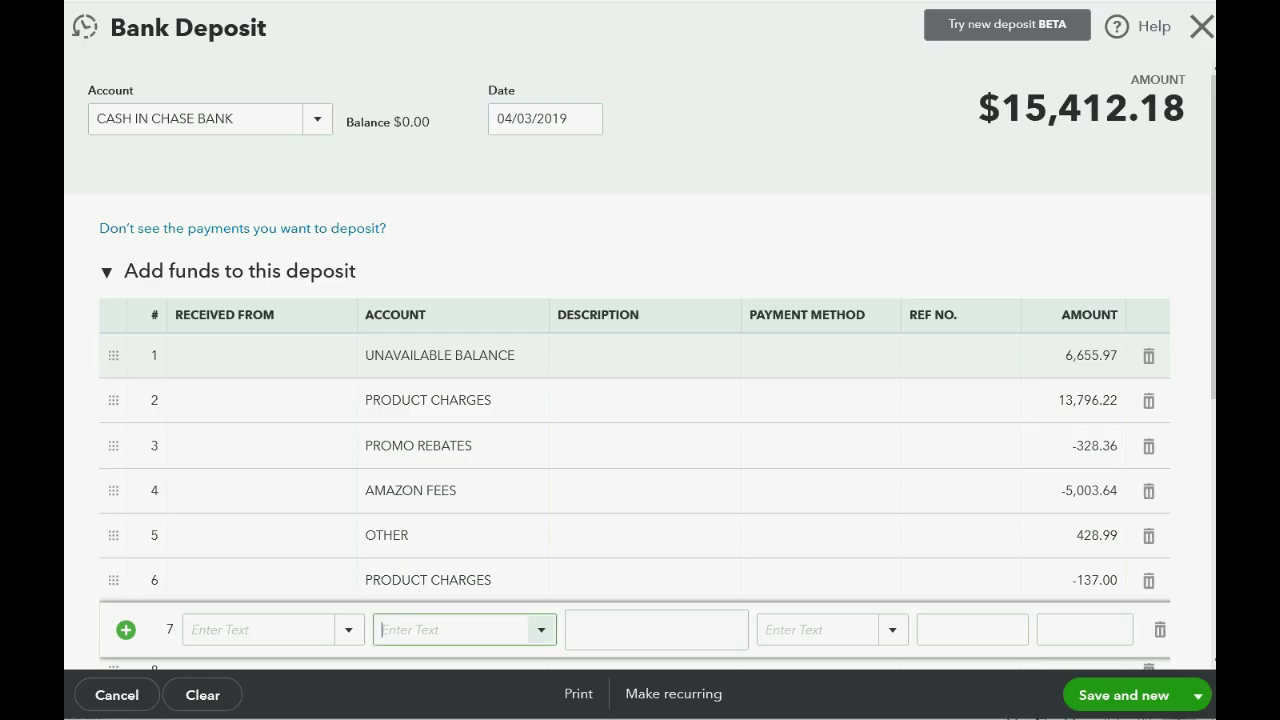
left_click(429, 629)
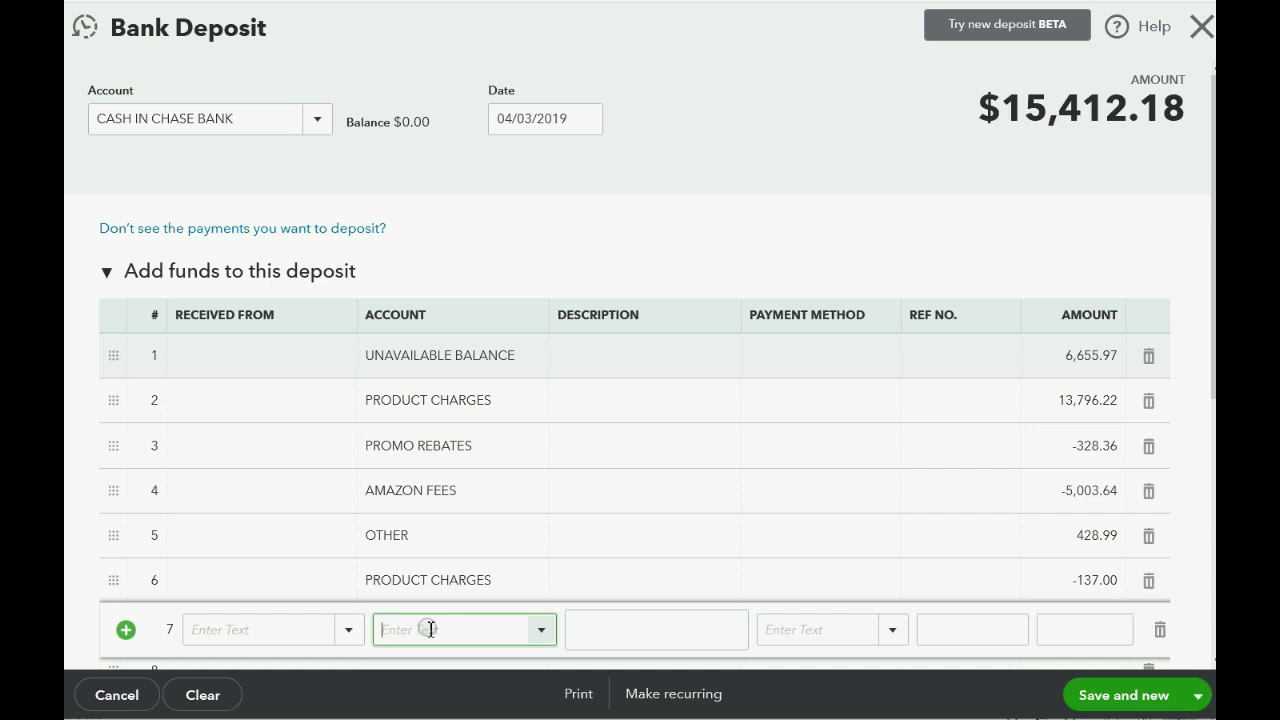
type("promo")
key("Tab")
key("Tab")
key("Tab")
key("Tab")
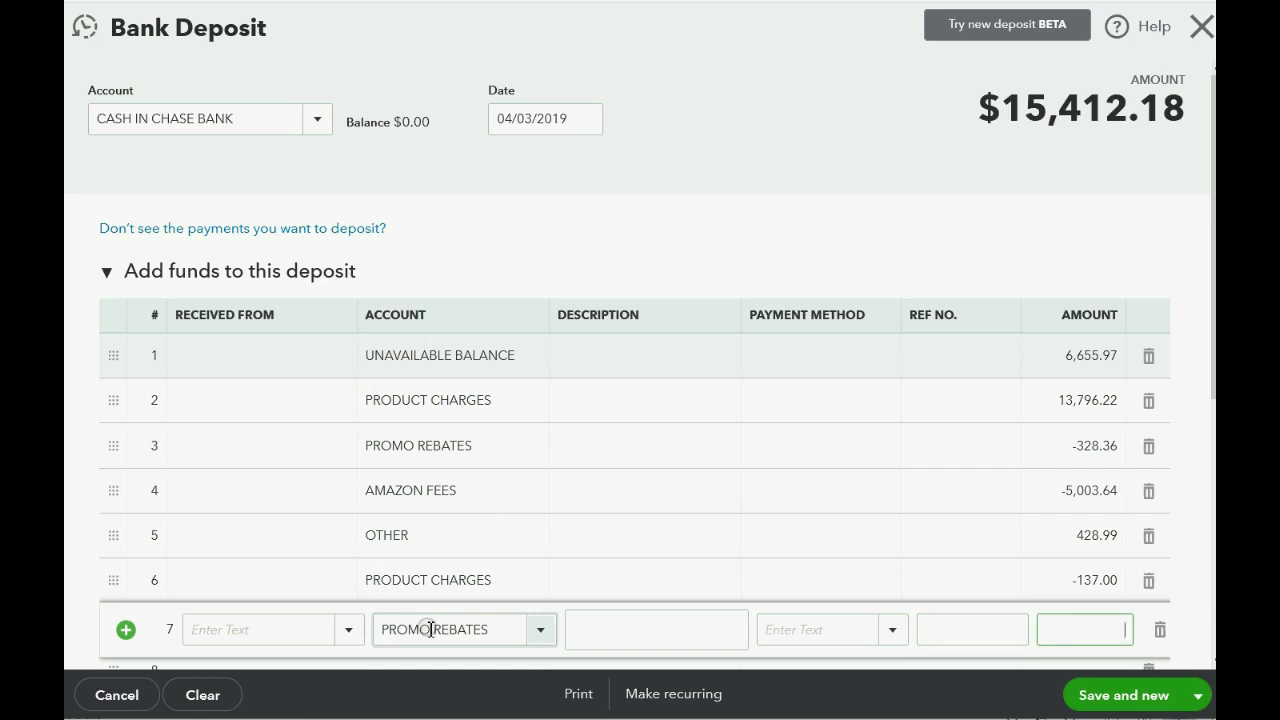
type("-5.99")
key("Tab")
key("Tab")
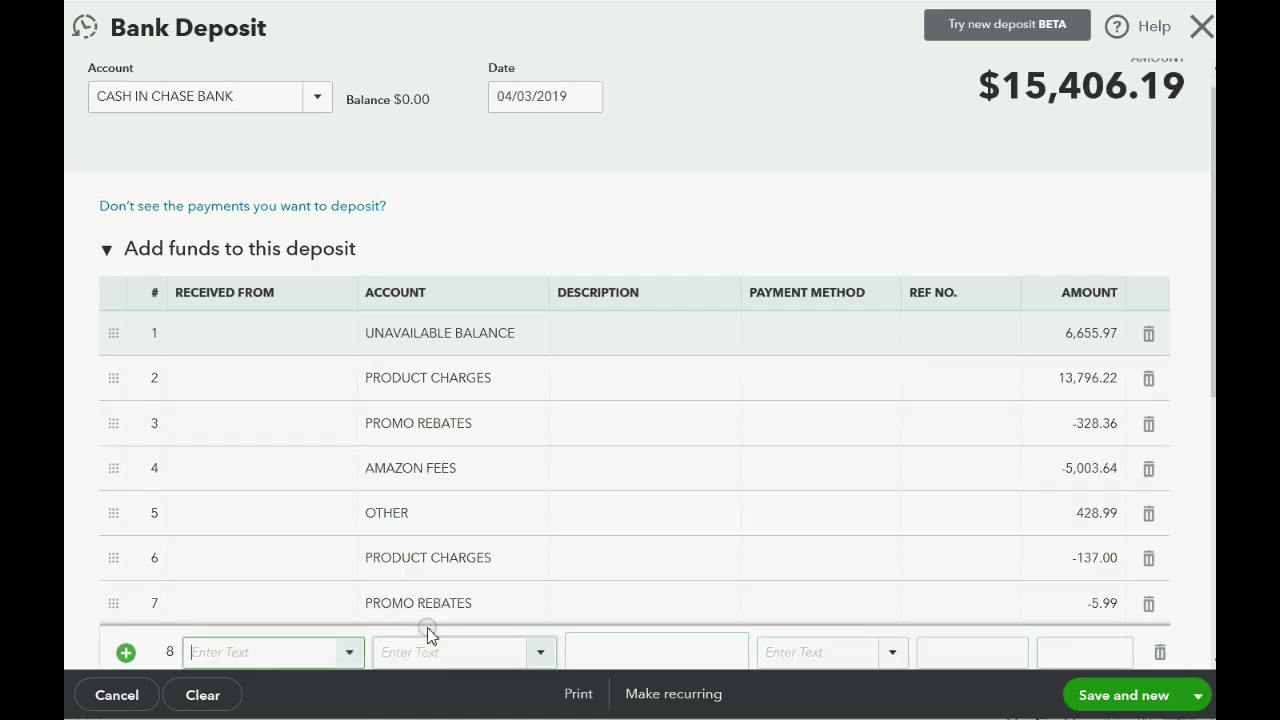
Step: Check the promo rebates on the Amazon statement and correct the seventh deposit line's amount to 5.99
key("alt+Tab")
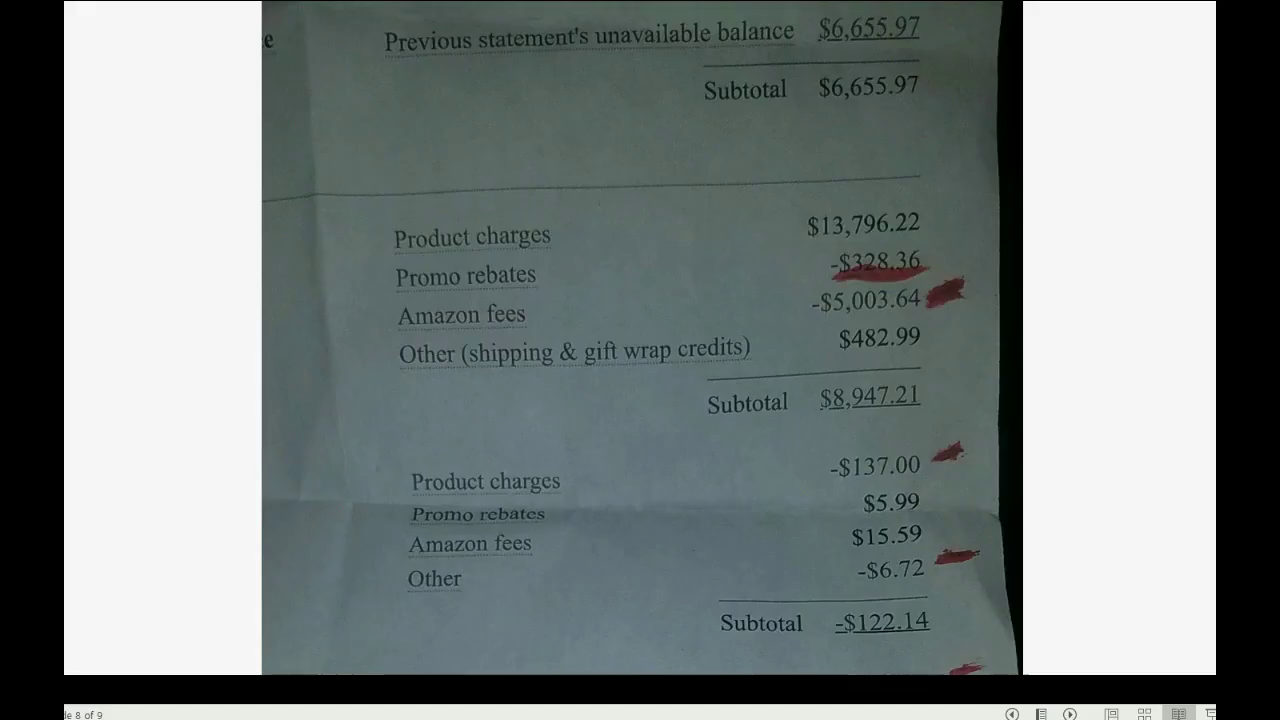
key("alt+Tab")
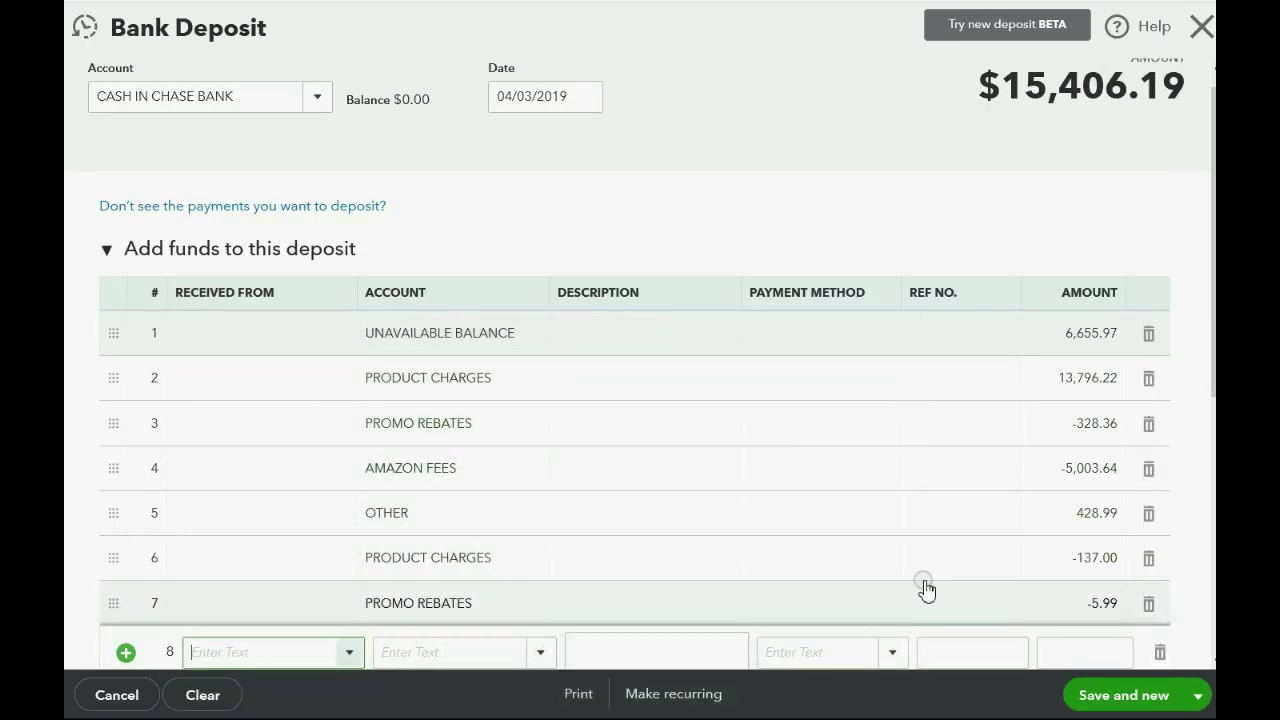
left_click(1097, 606)
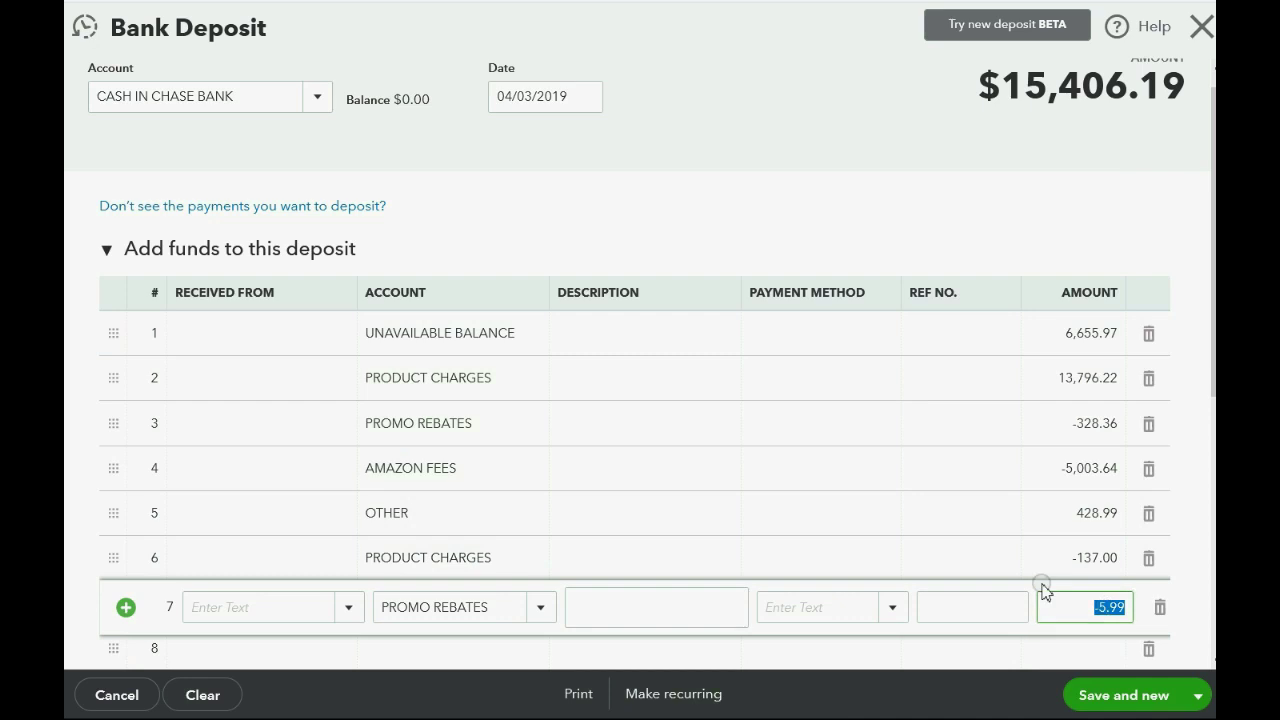
key("Right")
key("Left")
key("Left")
key("Tab")
key("Tab")
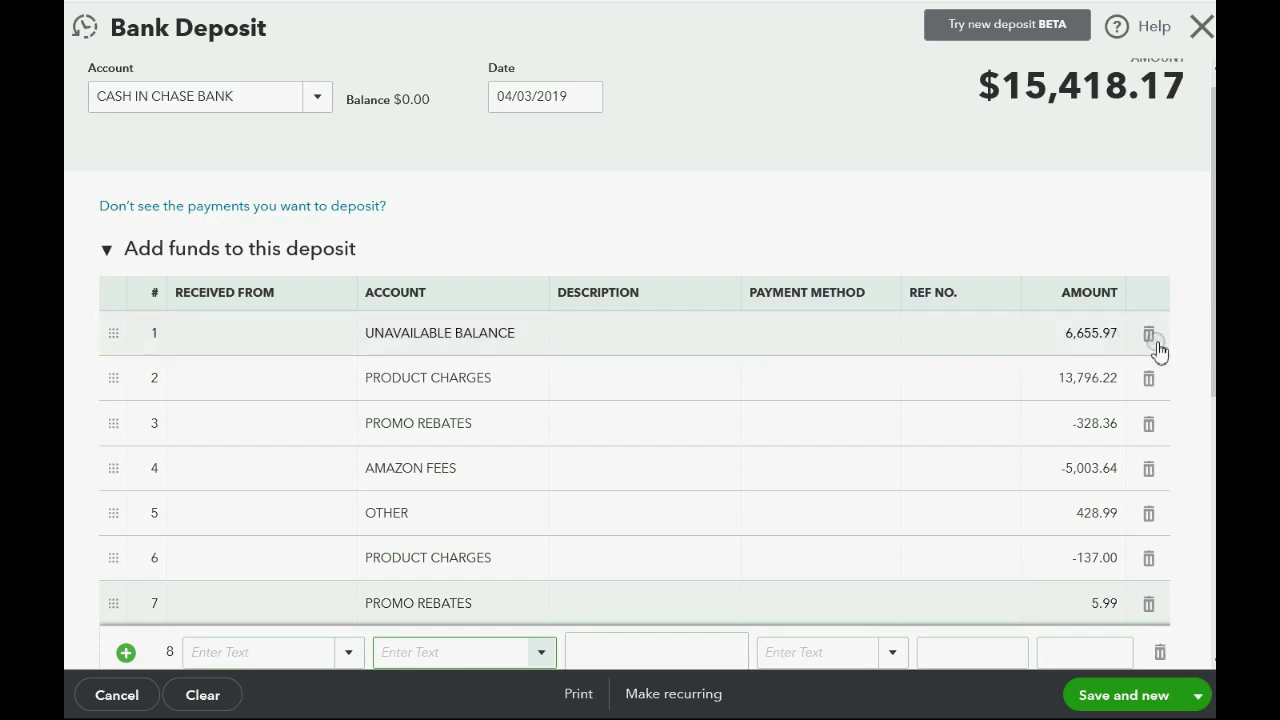
Step: Fill in the eighth deposit line with the AMAZON FEES expense account and an amount of 15.59
left_click_drag(1203, 306, 1203, 425)
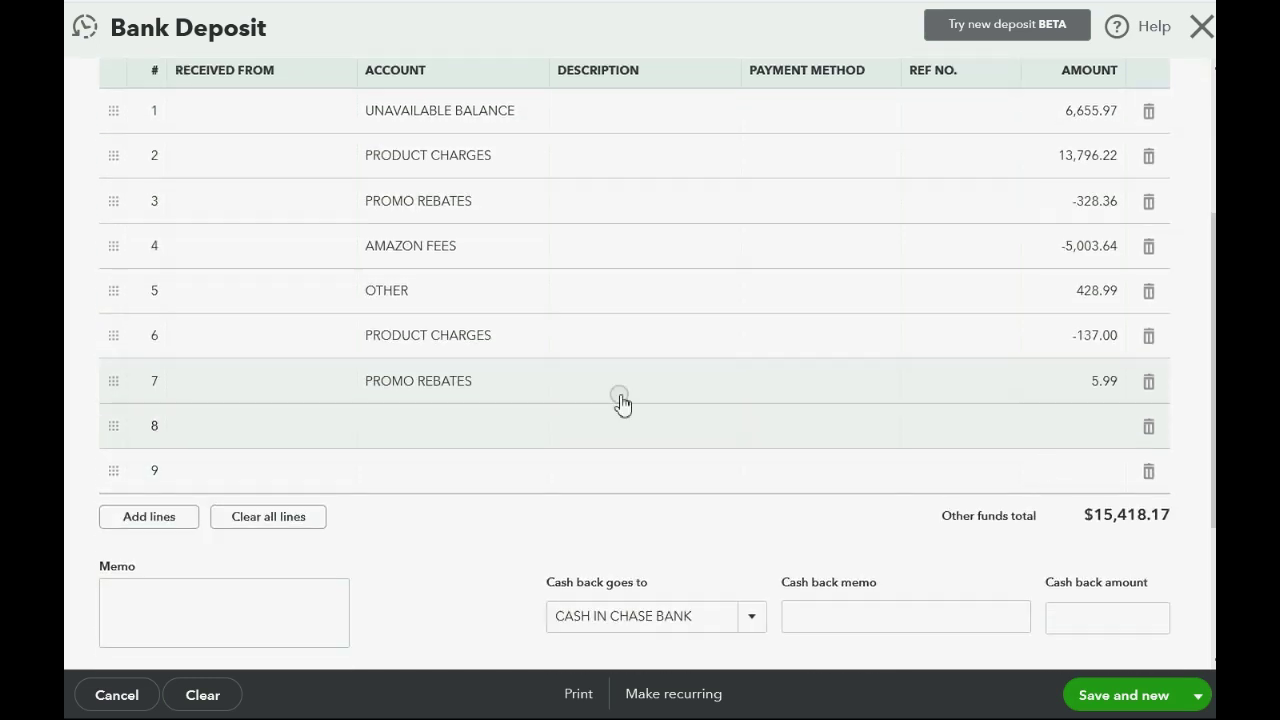
left_click(562, 436)
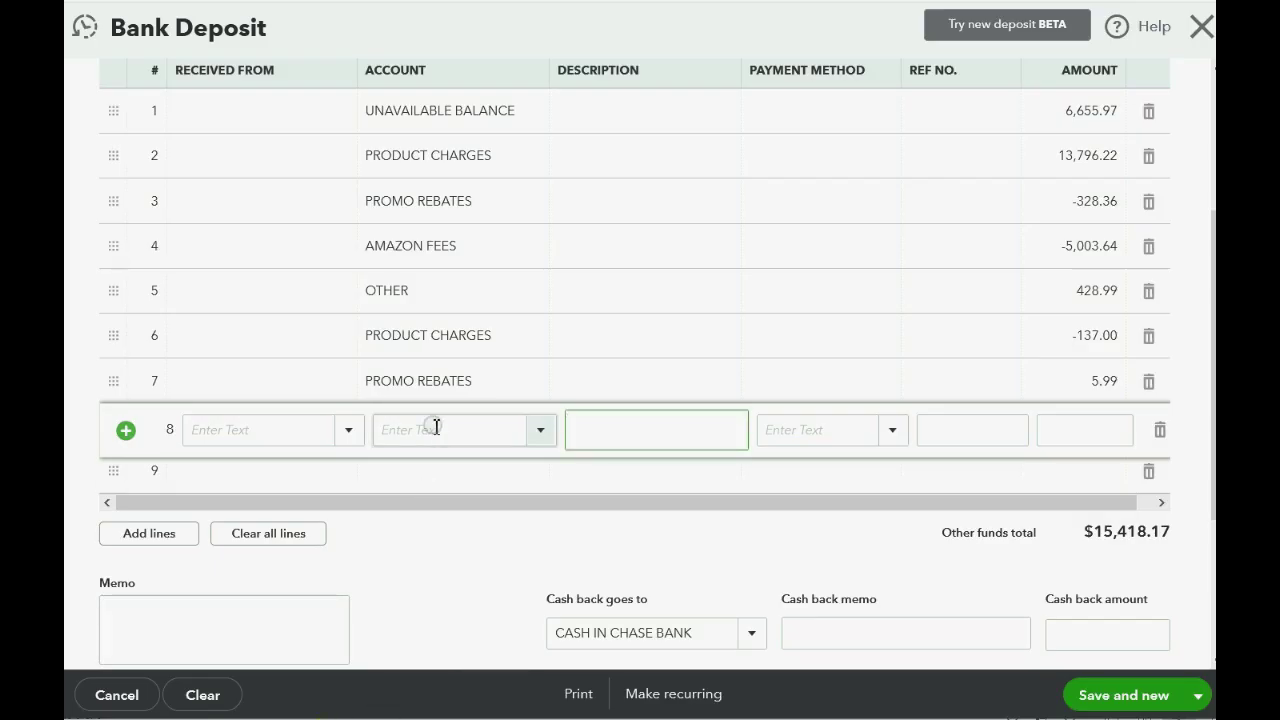
left_click(436, 427)
type("Am")
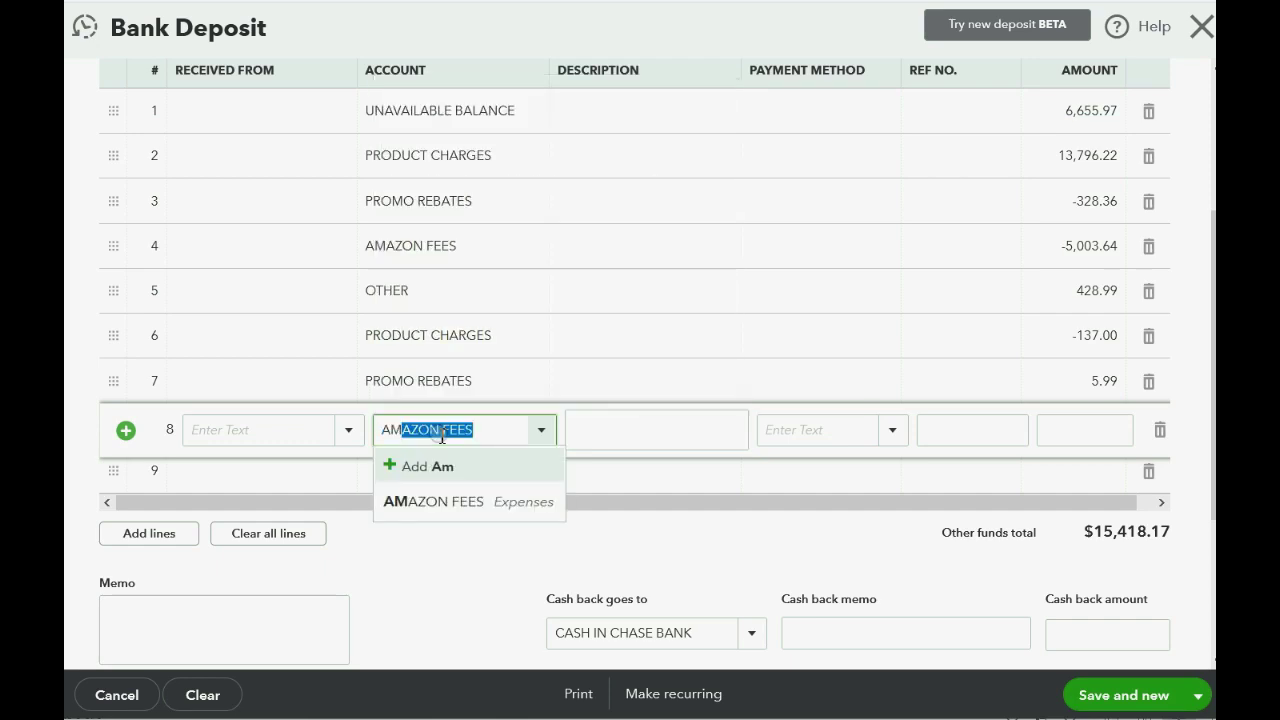
key("Tab")
key("Tab")
key("Tab")
key("Tab")
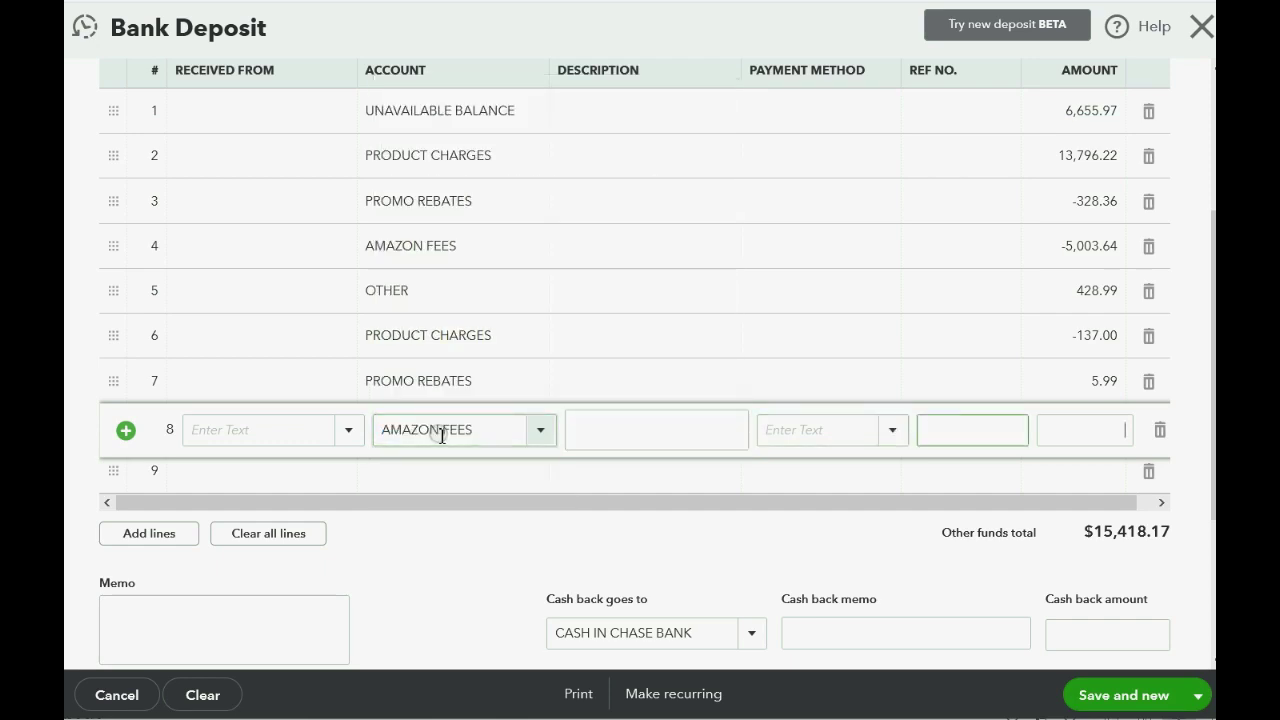
type("5")
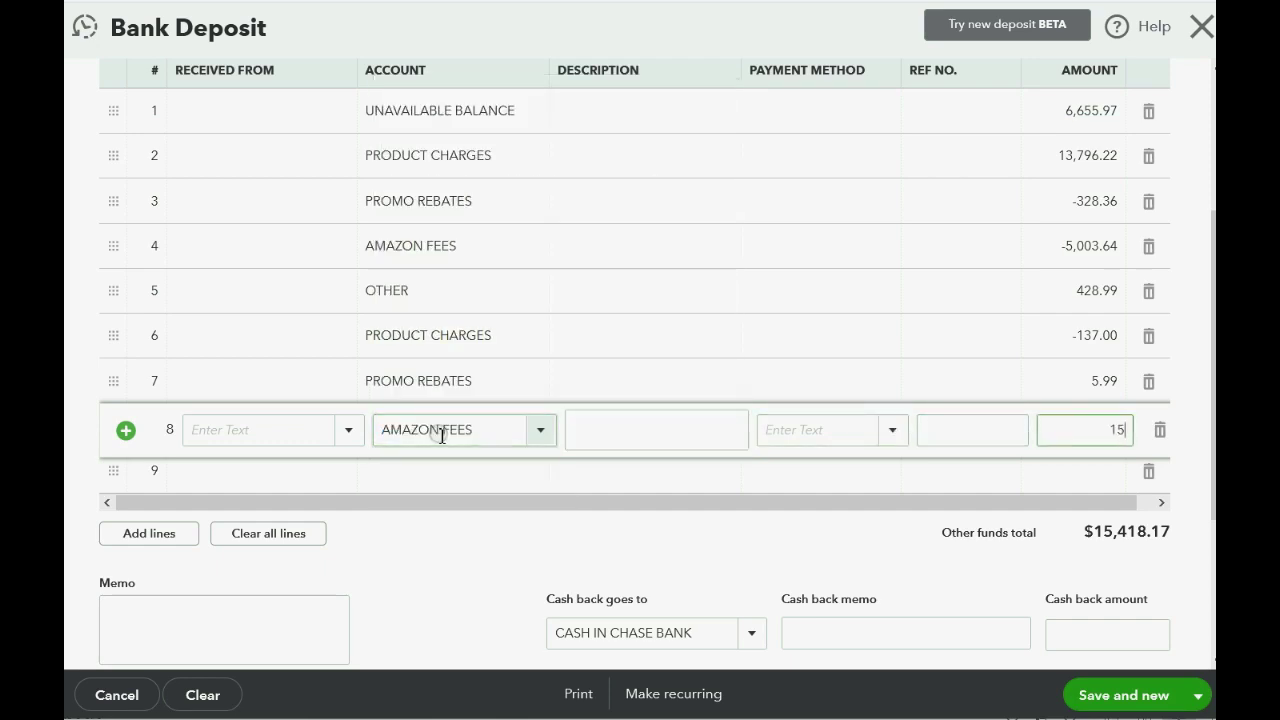
type(".59")
key("Tab")
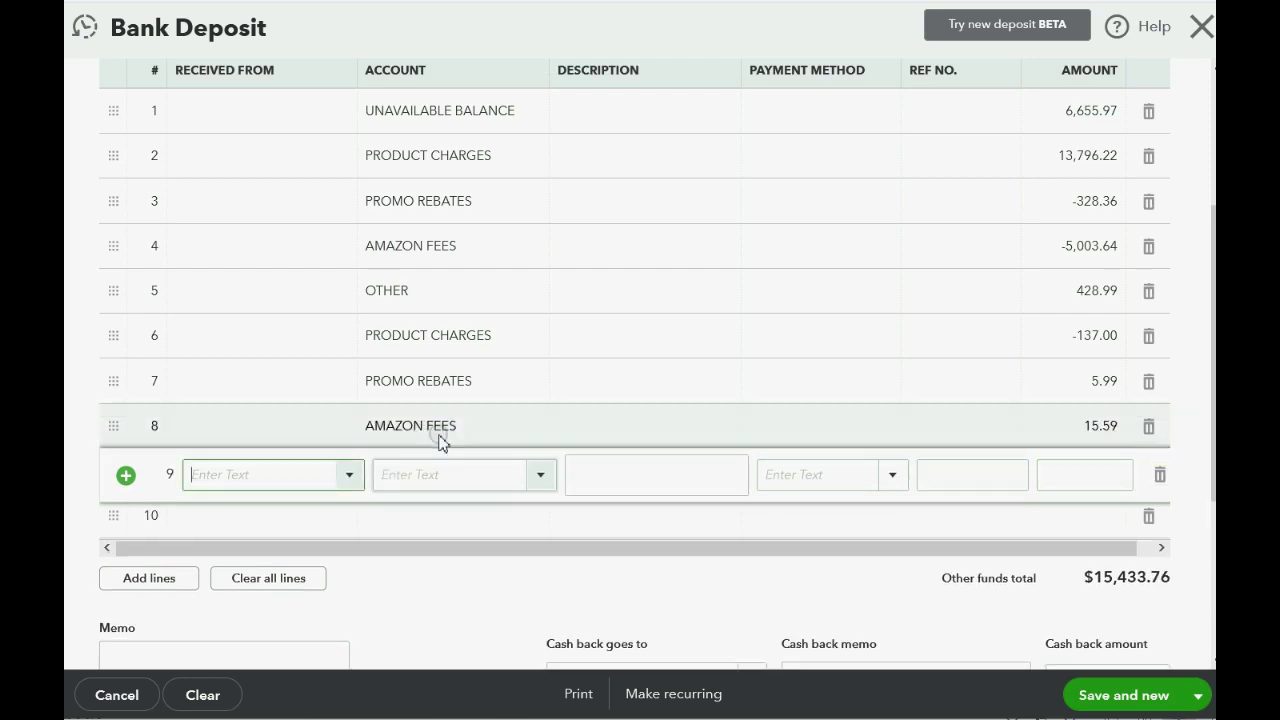
Step: Check the statement's second Other amount and fill in the ninth deposit line with the OTHER expense account and -6.72
key("alt+Tab")
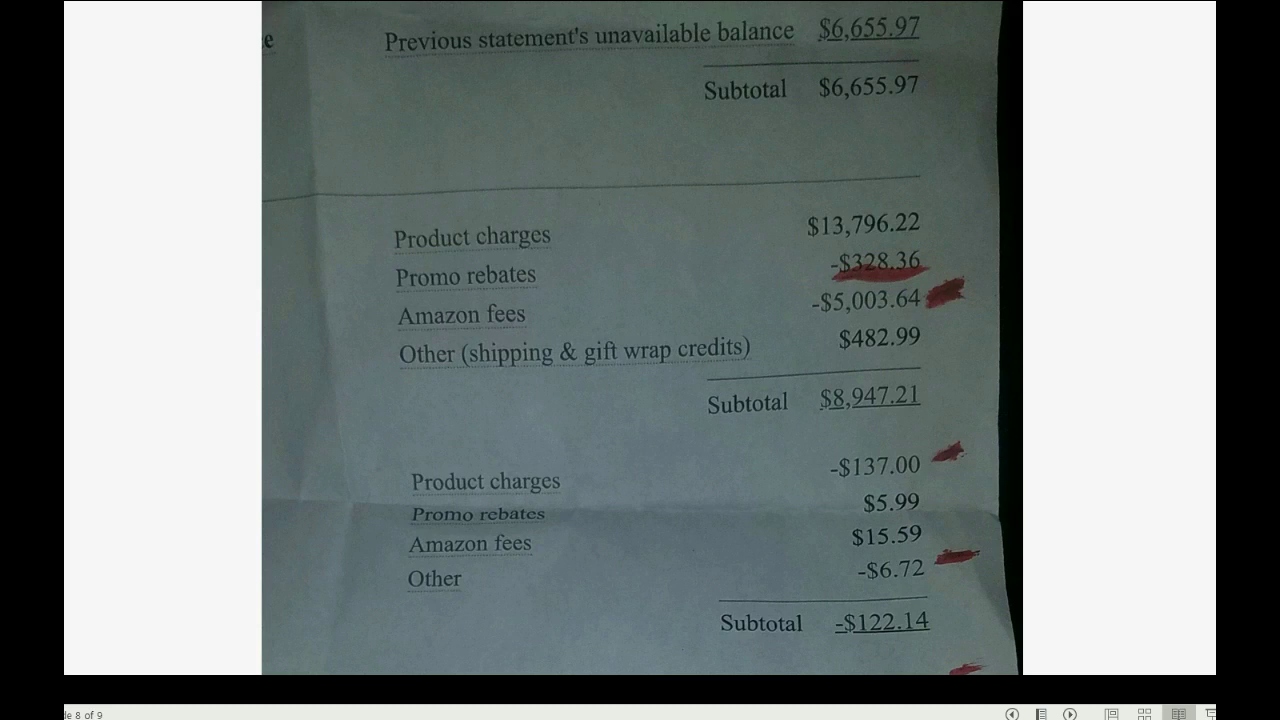
key("alt+Tab")
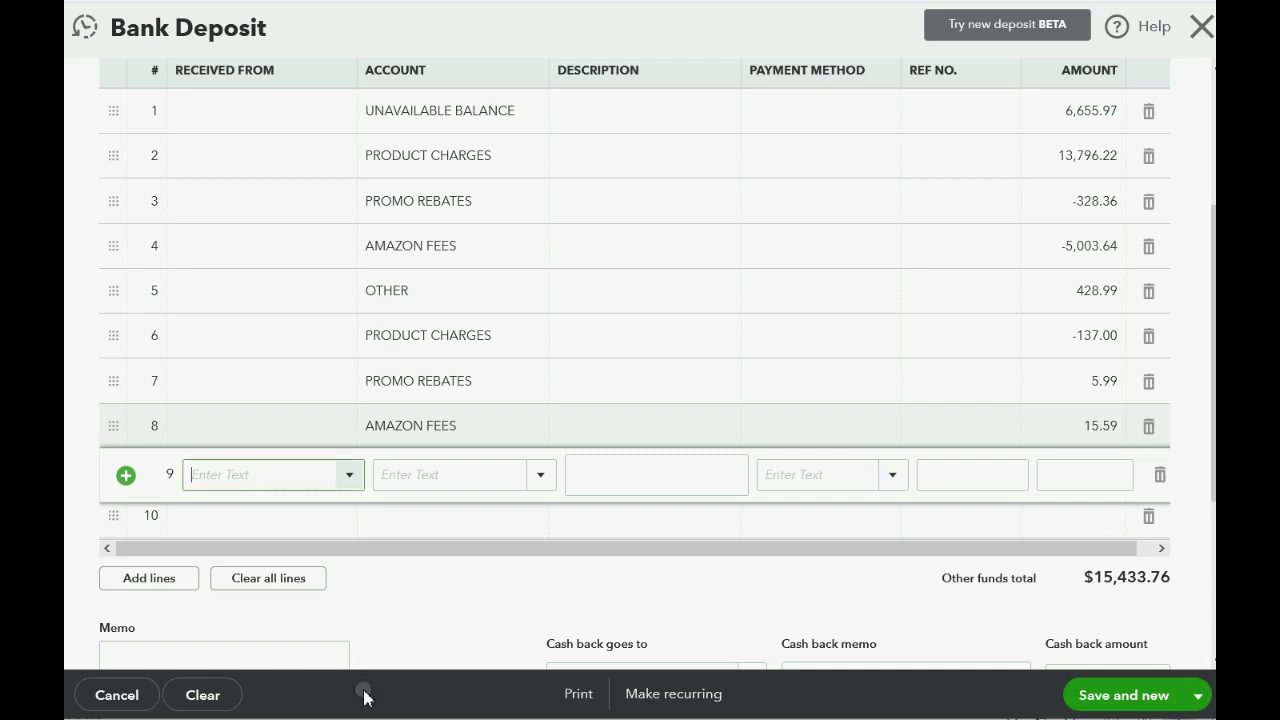
left_click(443, 477)
type("OTH")
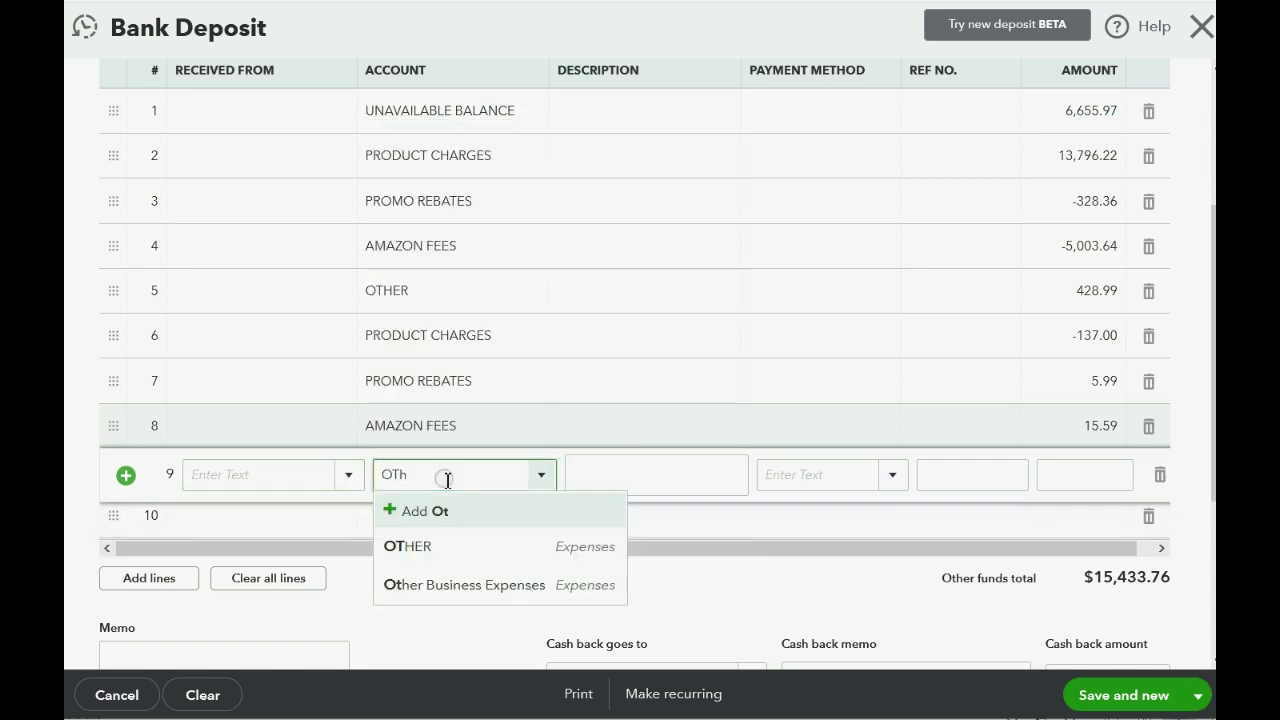
key("Tab")
key("Tab")
key("Tab")
key("Tab")
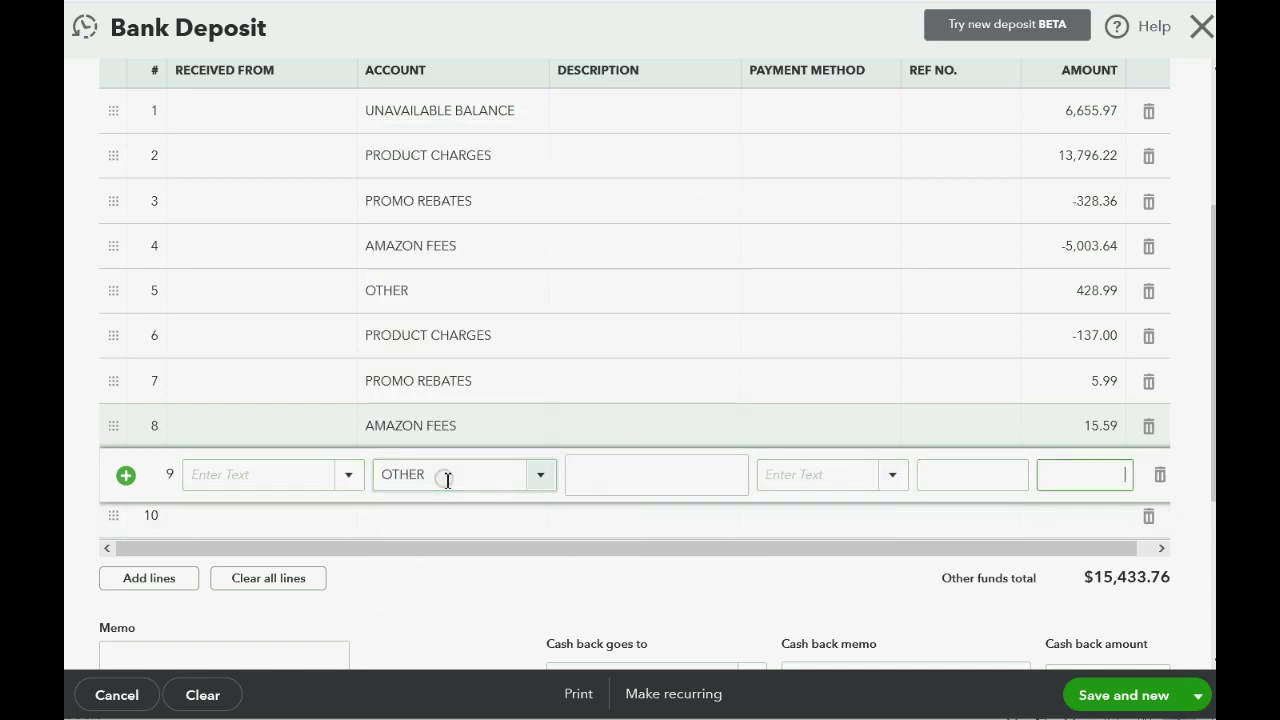
type("-6.72")
key("Tab")
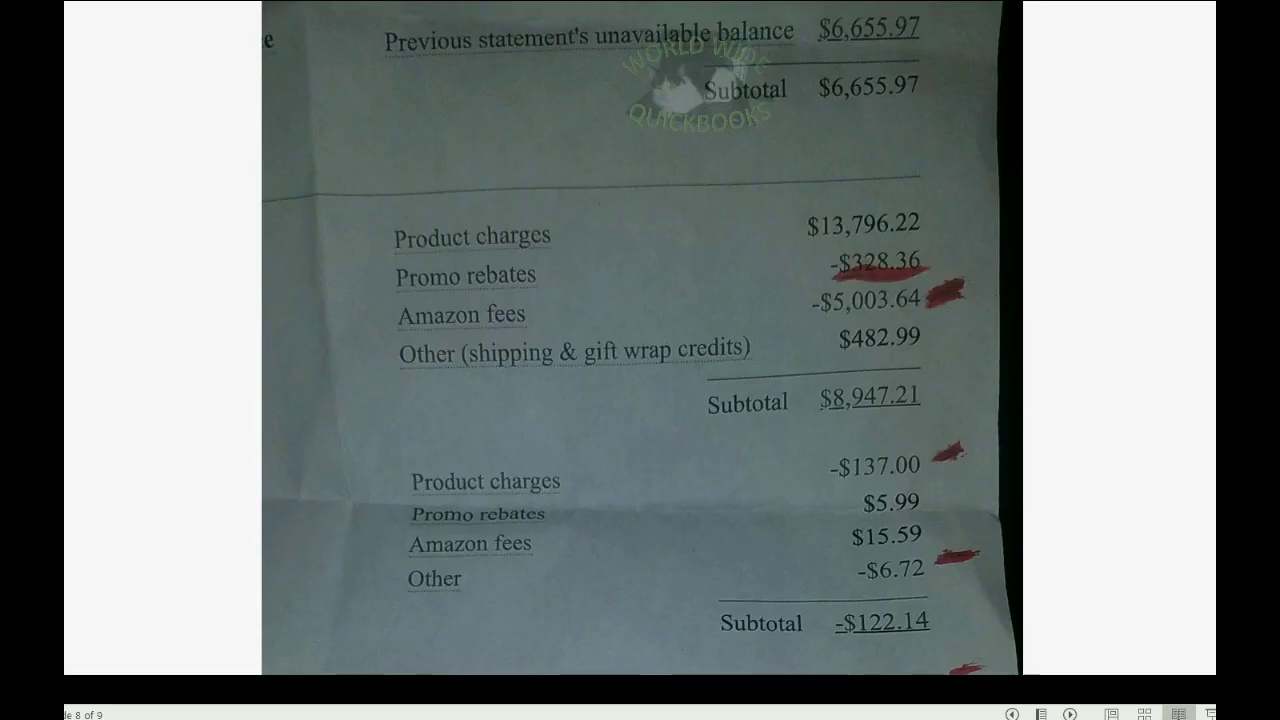
Step: Advance to the statement's next page and fill in the tenth deposit line with the SUBSCRIPTION FEES account and an amount of -39.99
key("Right")
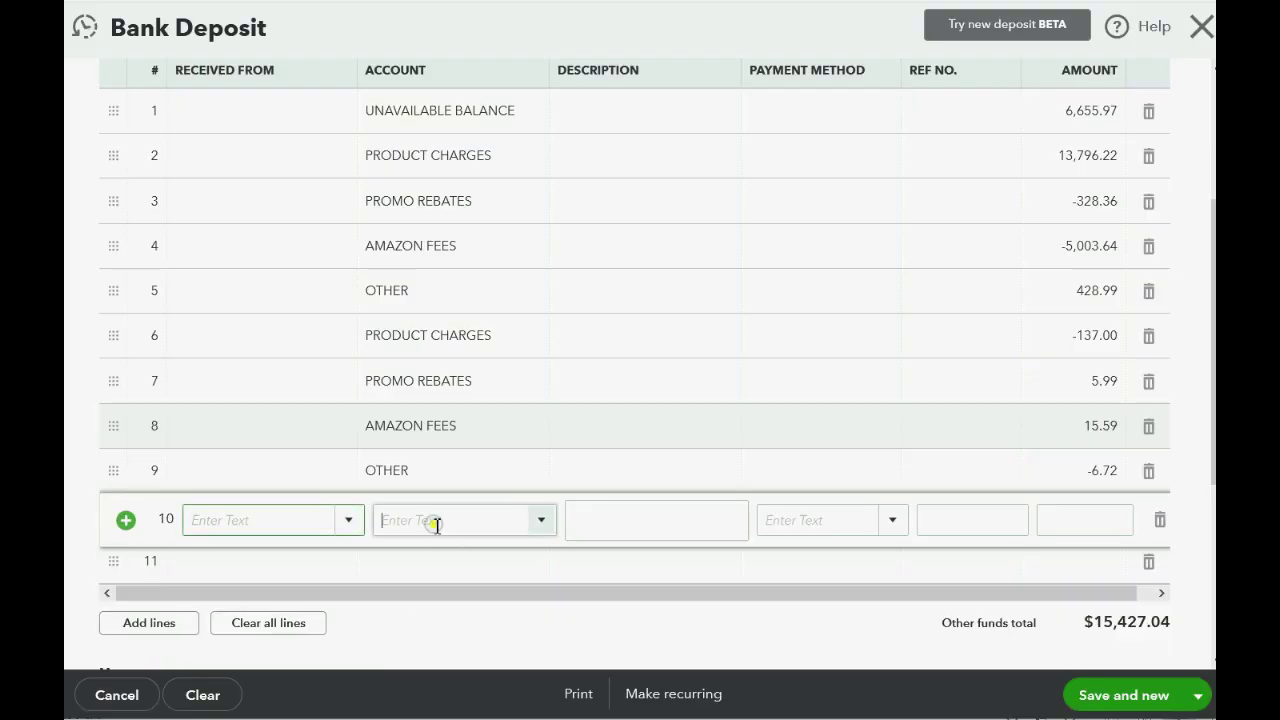
left_click(437, 521)
type("SUb")
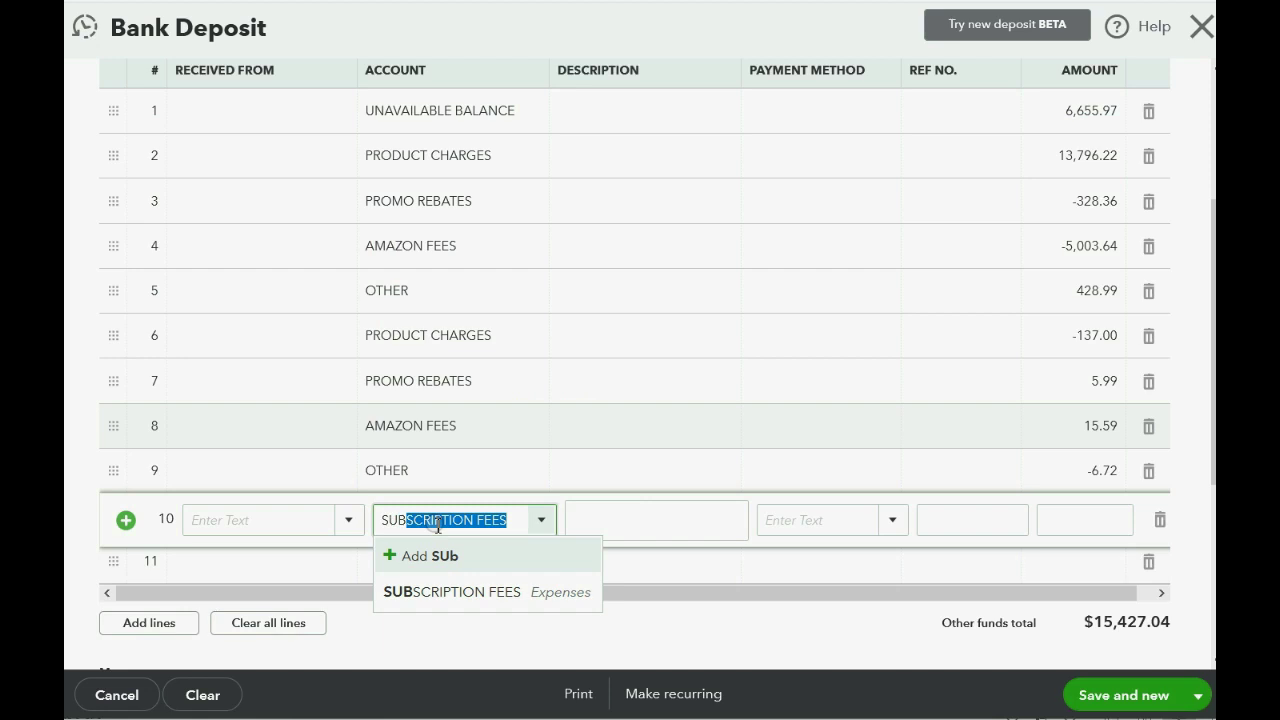
key("Tab")
key("Tab")
key("Tab")
key("Tab")
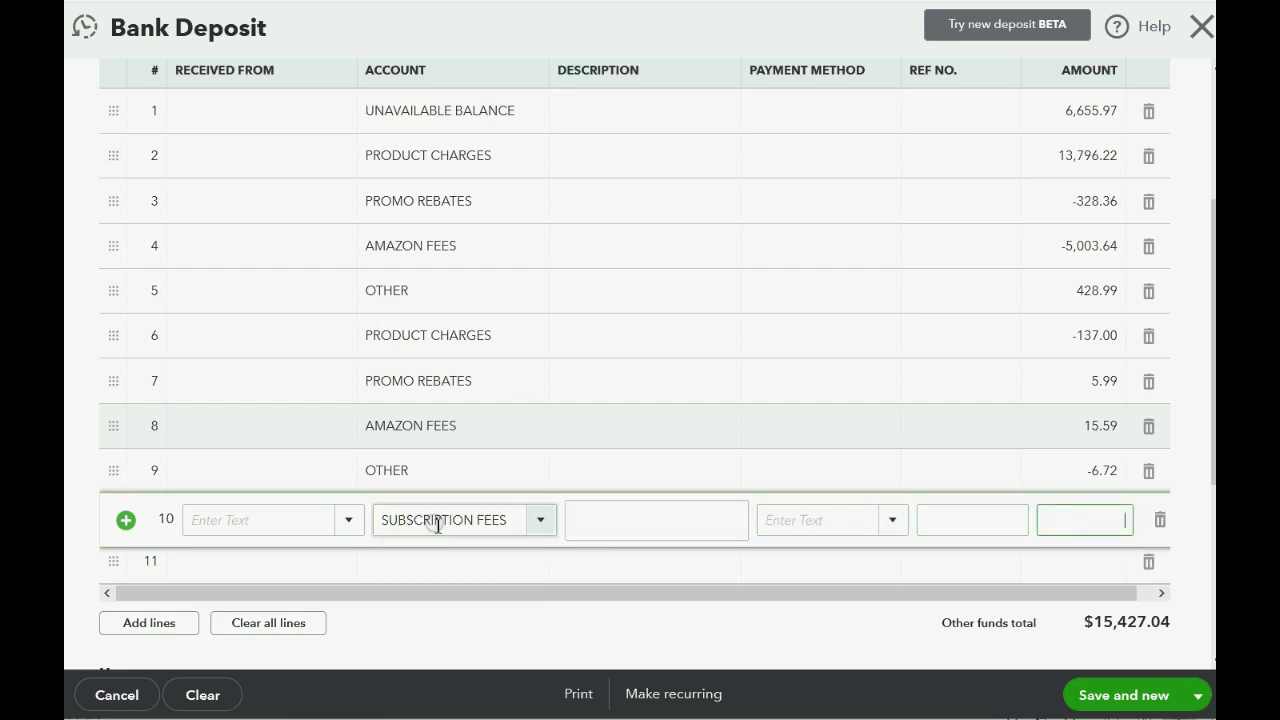
type("-39.99")
key("Tab")
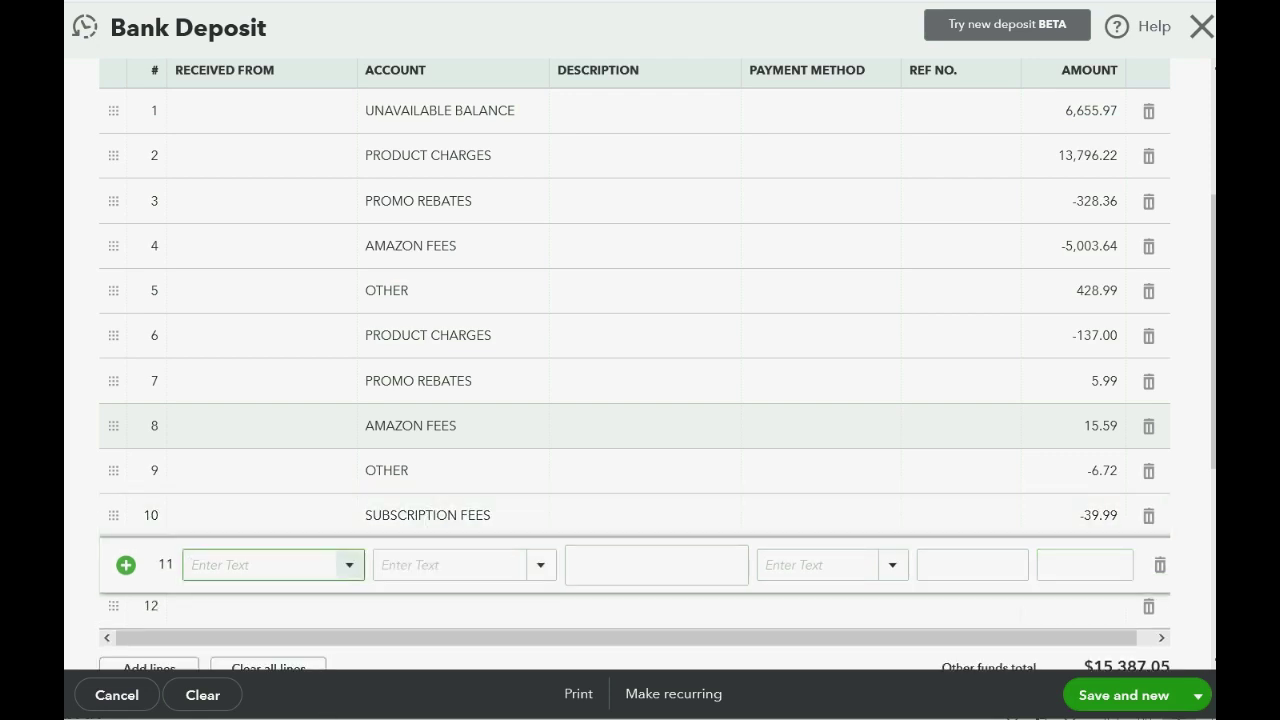
Step: Check the FBA fees on the statement and fill in the eleventh deposit line with FBA FEES EXPENSE and -138.40
key("alt+Tab")
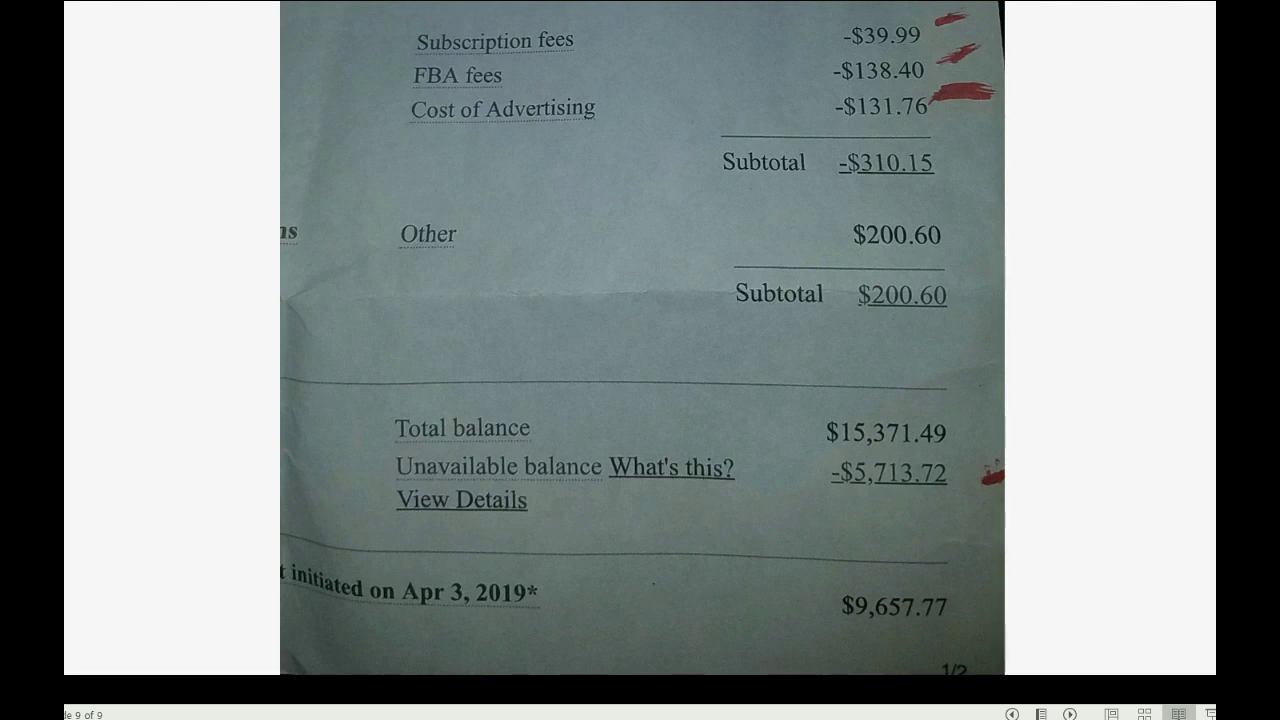
key("alt+Tab")
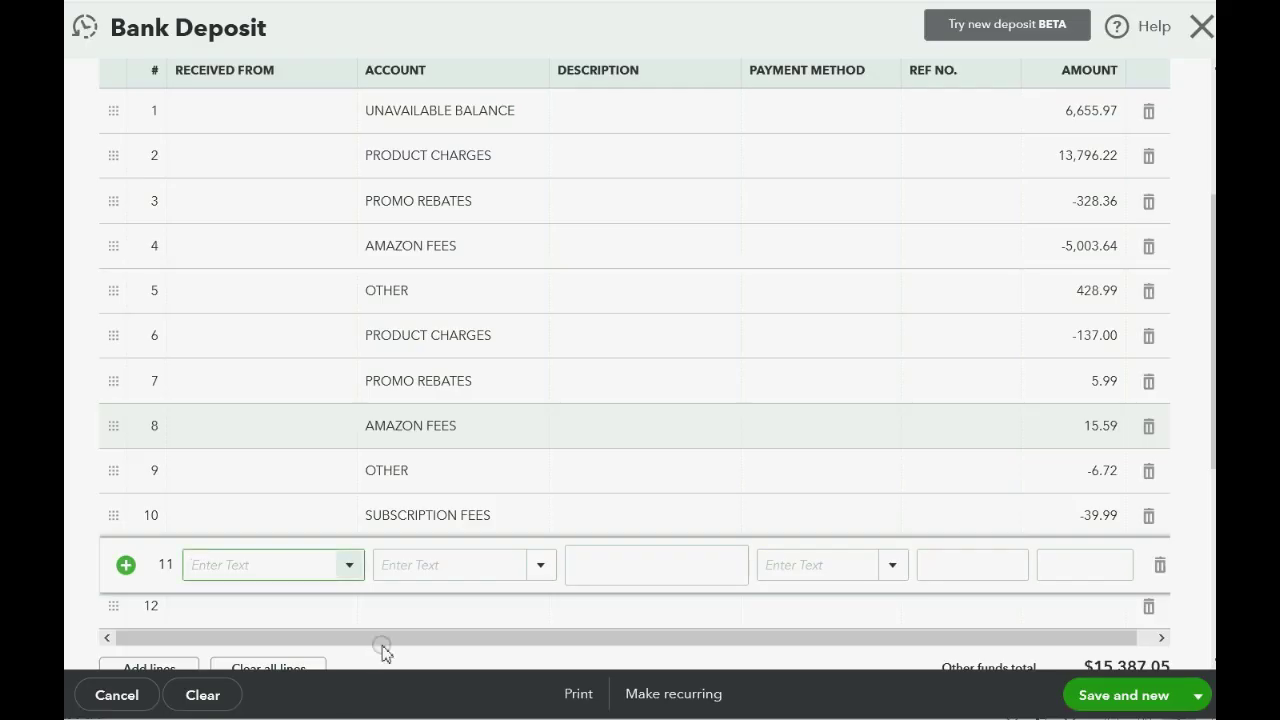
left_click(418, 570)
type("Fb")
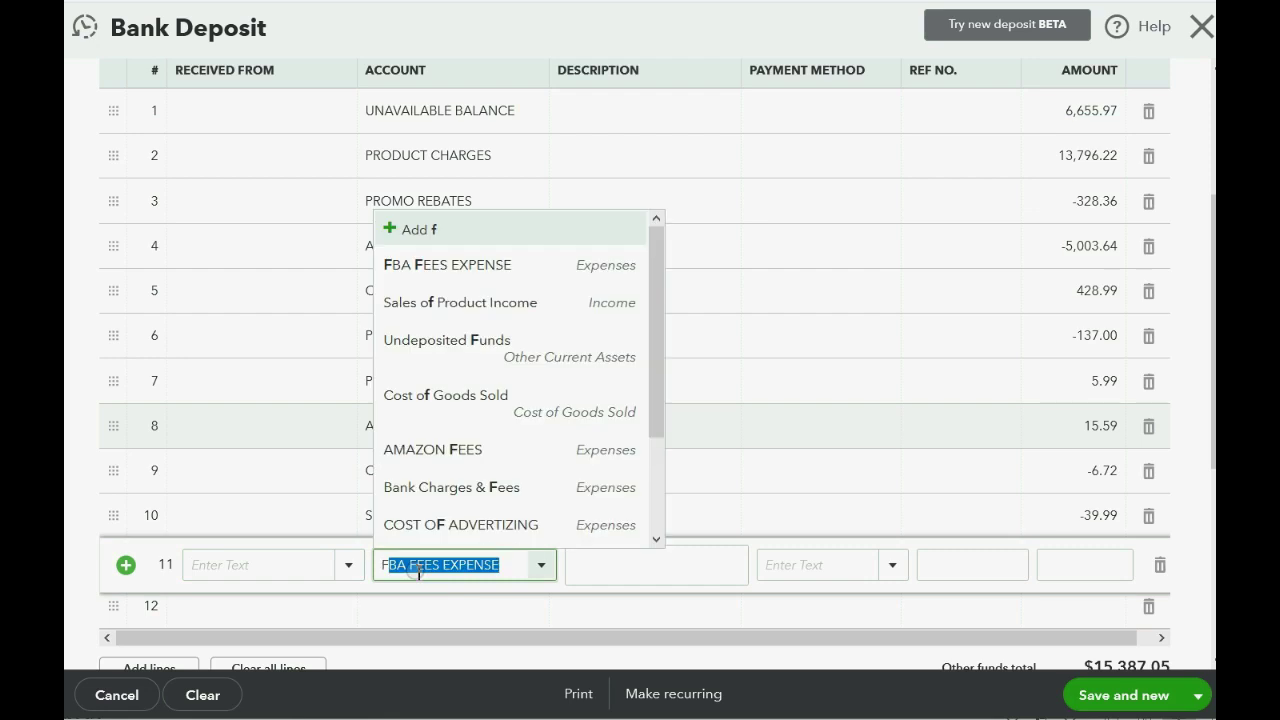
key("Tab")
key("Tab")
key("Tab")
key("Tab")
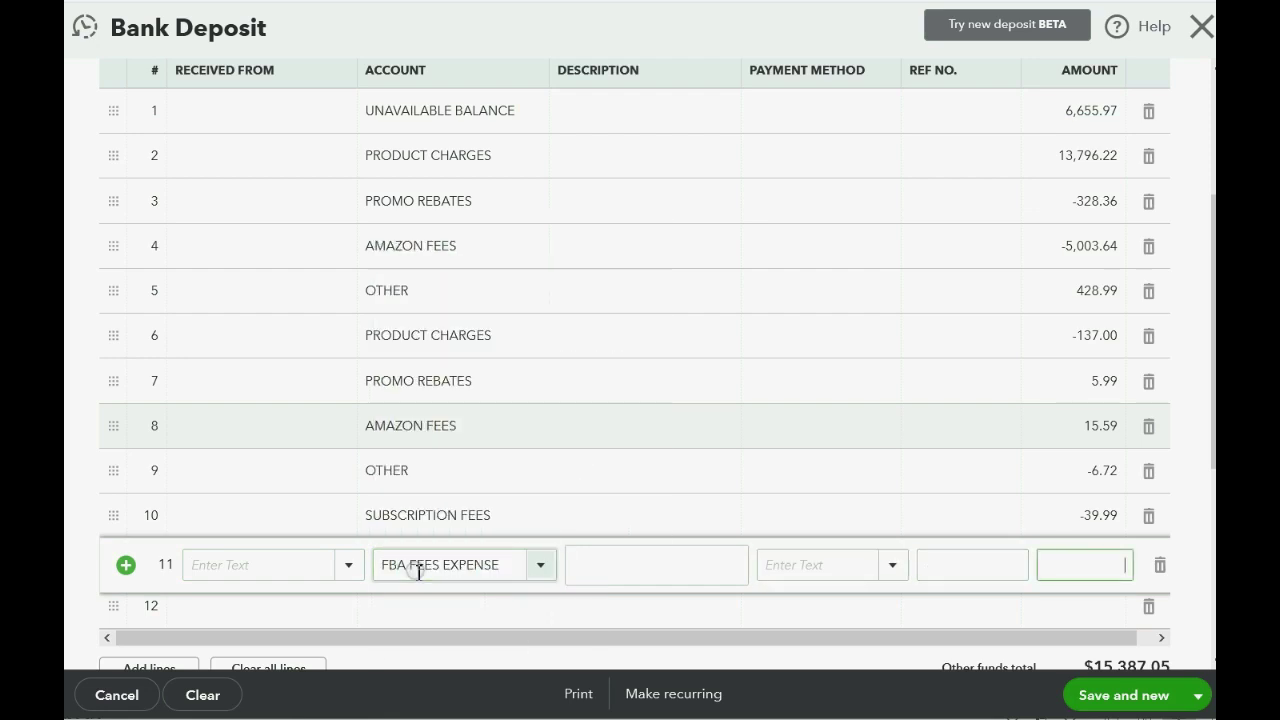
type("-138.40")
key("Tab")
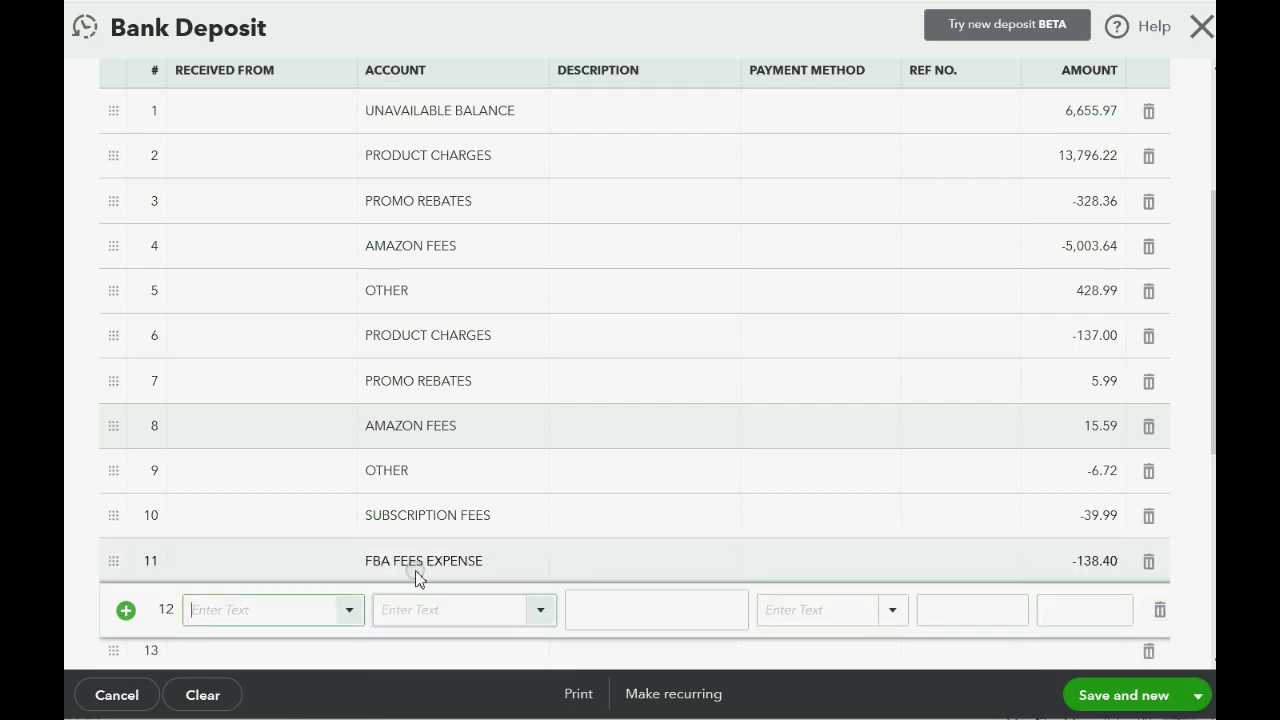
Step: Check the statement's Cost of Advertising and fill in the twelfth deposit line with the COST OF ADVERTIZING account and -131.76
key("alt+Tab")
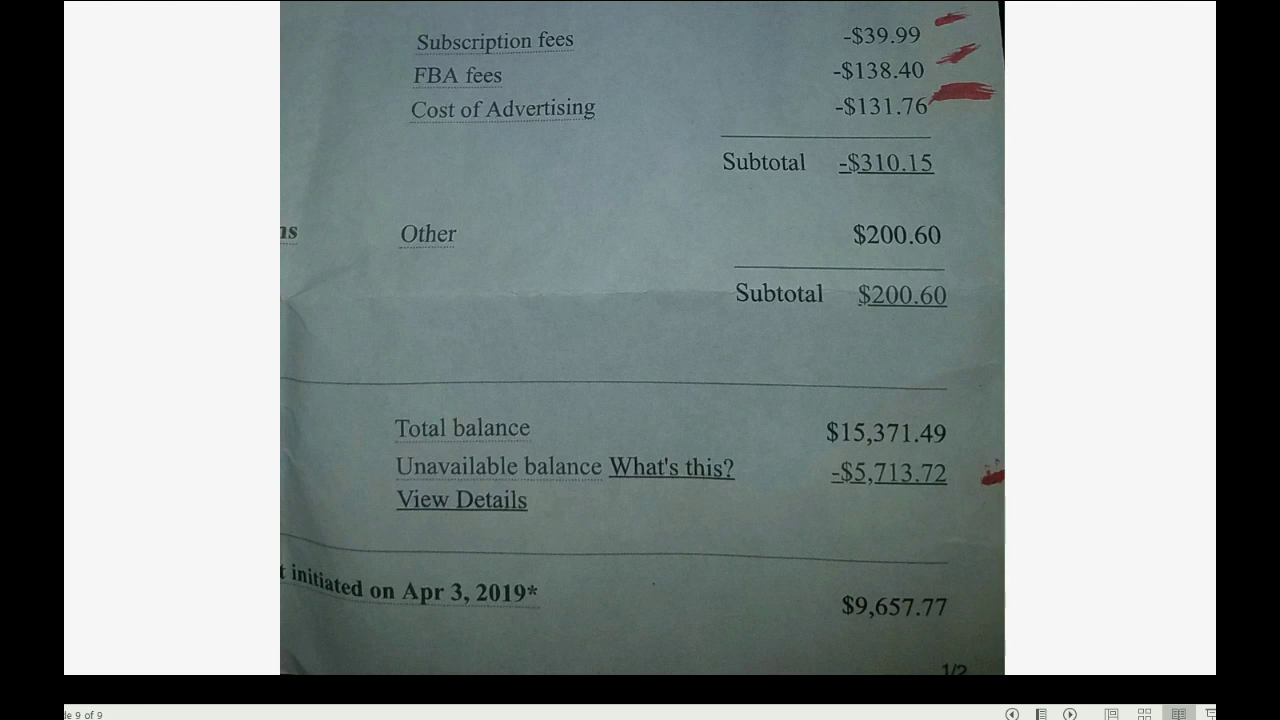
key("alt+Tab")
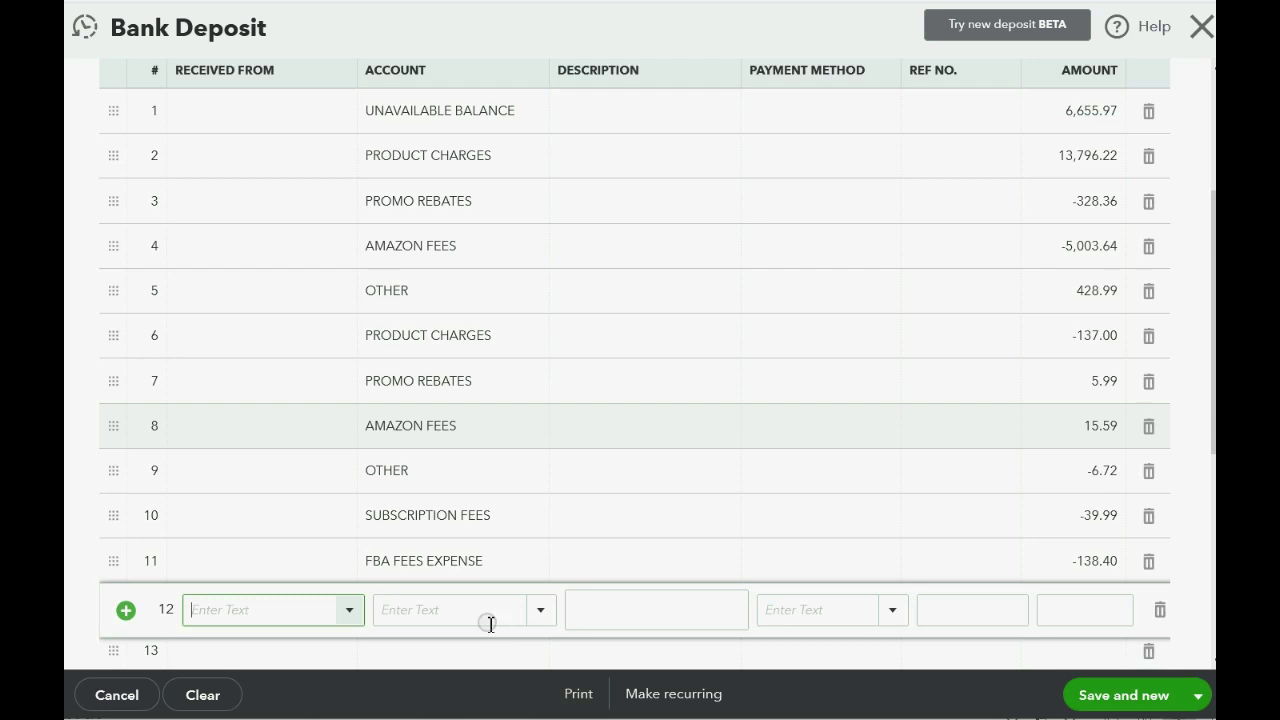
left_click(487, 620)
type("Co")
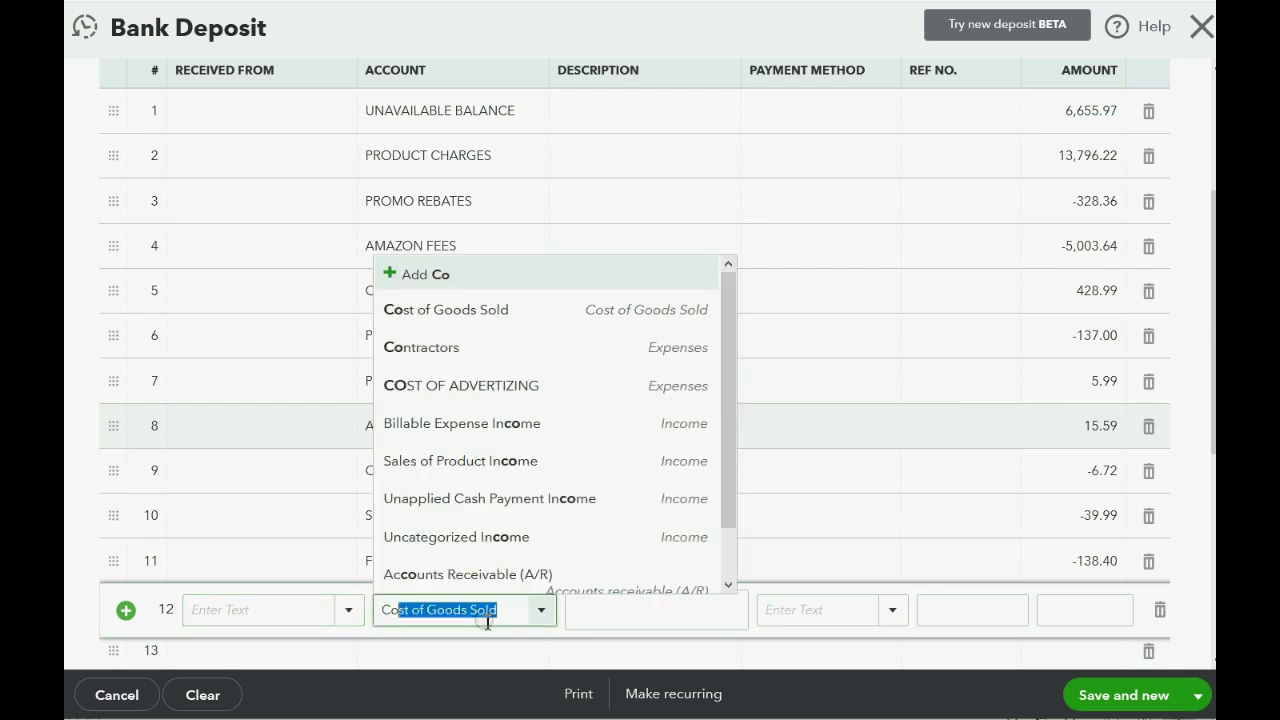
type("st o")
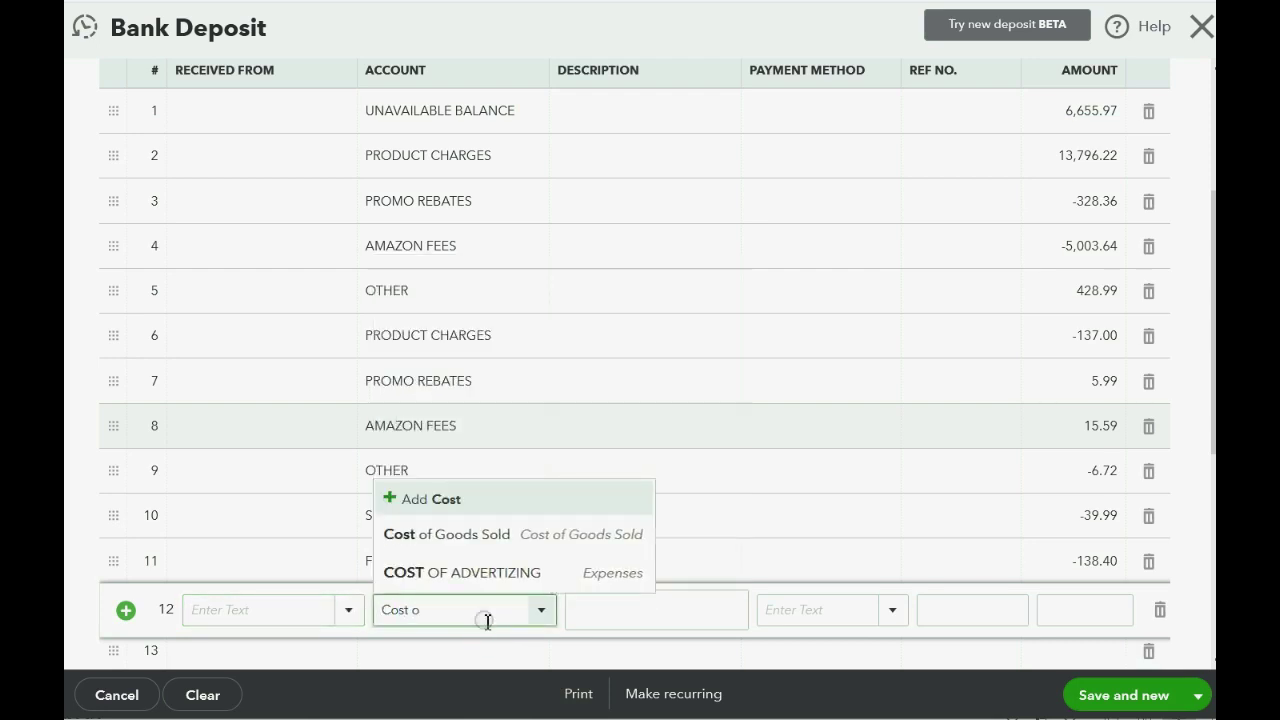
type("f Ad")
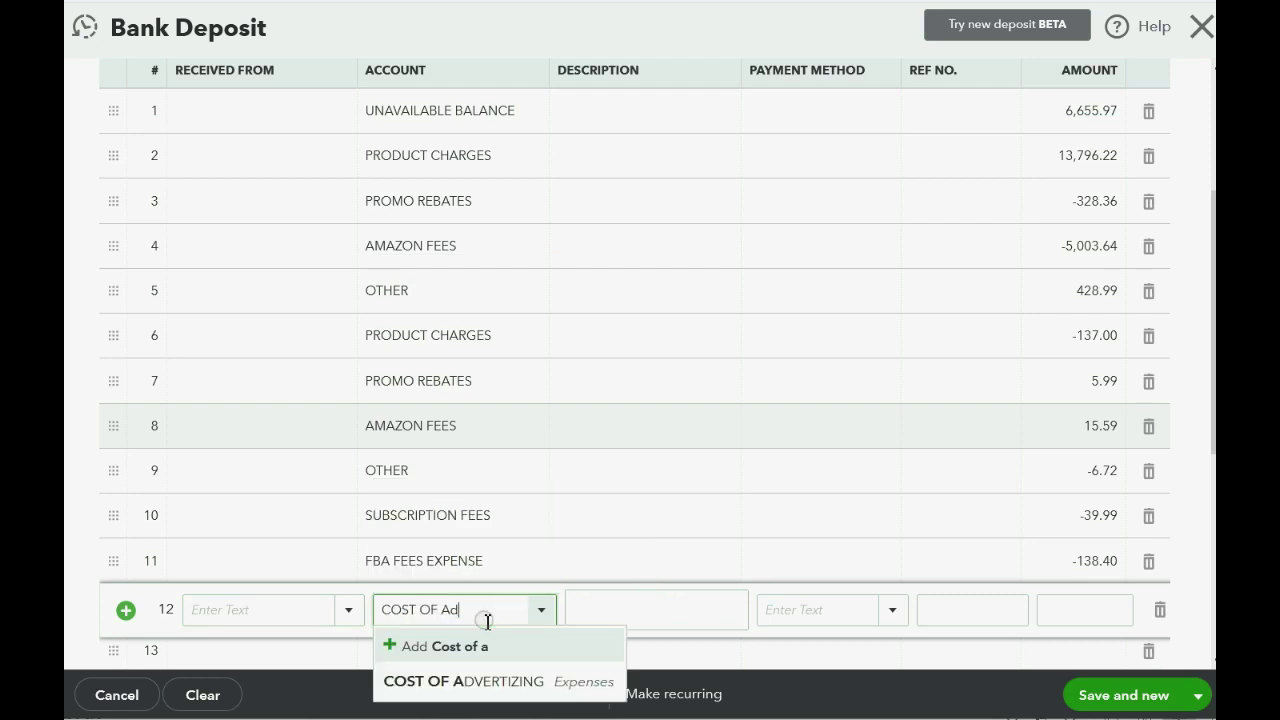
key("Tab")
key("Tab")
key("Tab")
key("Tab")
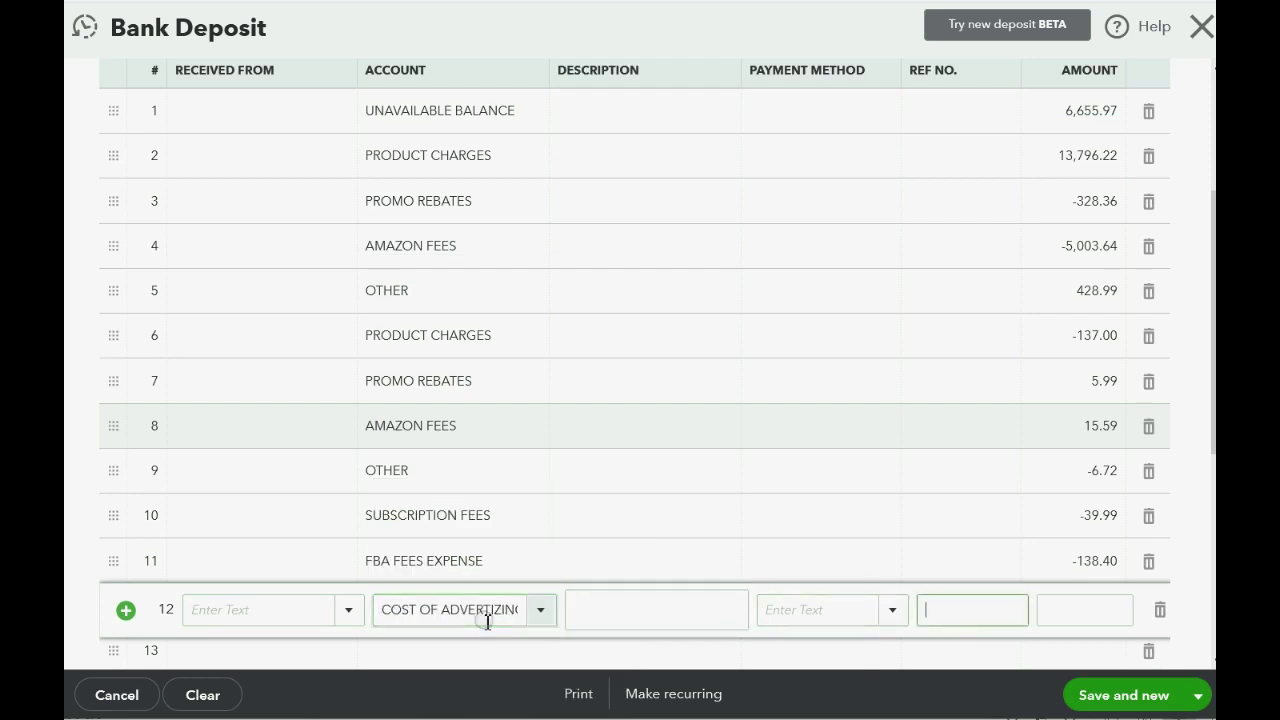
type("-13")
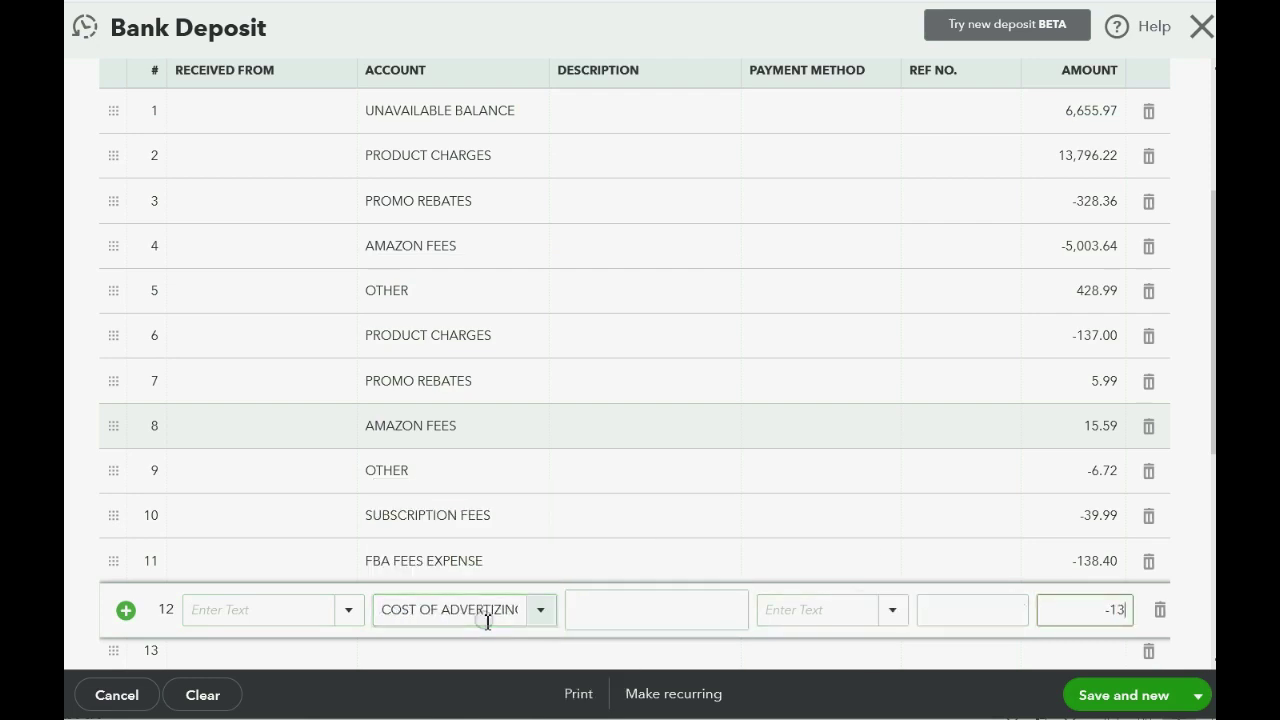
type("1.76")
key("Tab")
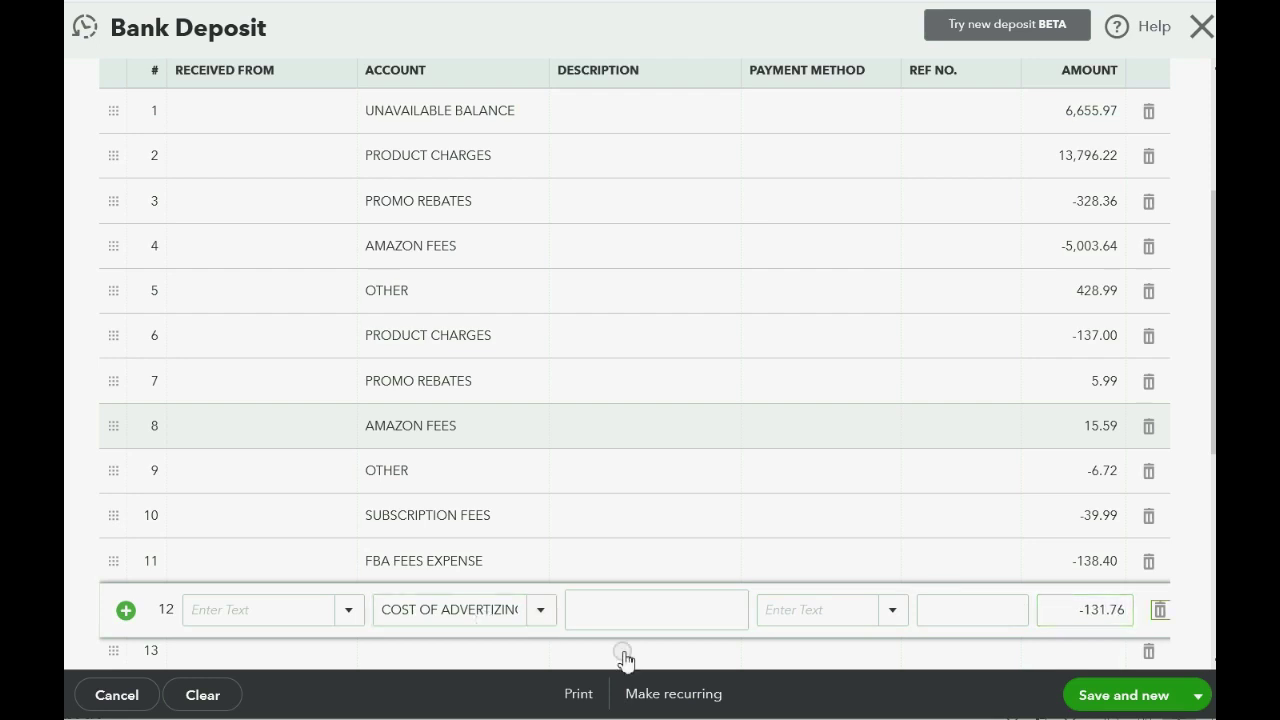
Step: Check the statement's last Other amount and fill in the thirteenth deposit line with the OTHER expense account and 200.60
key("alt+Tab")
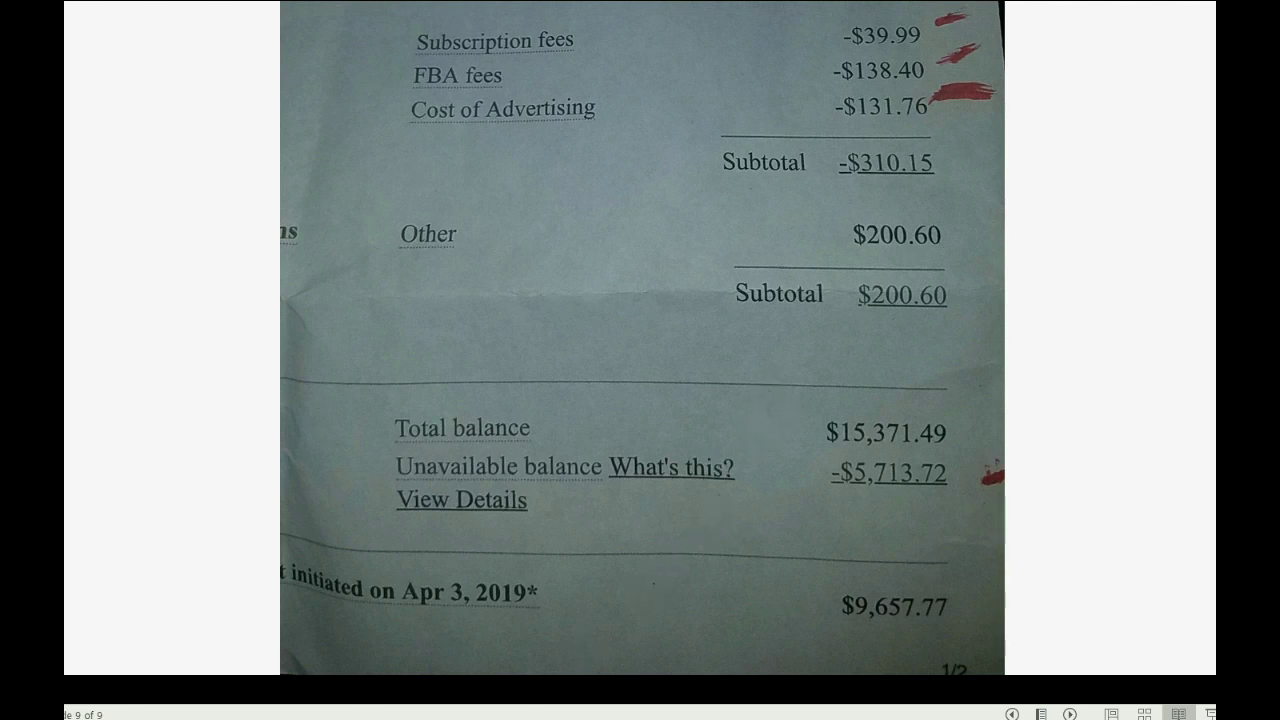
key("alt+Tab")
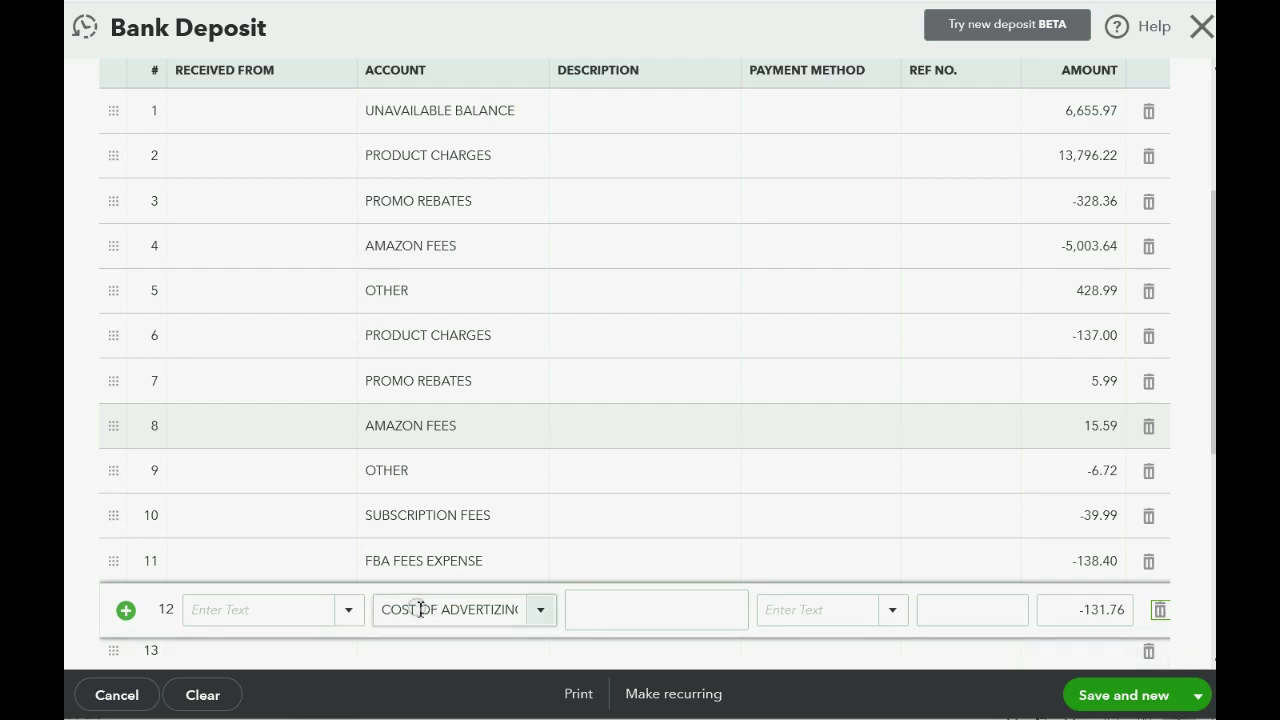
key("Tab")
key("Tab")
key("Tab")
key("shift+Tab")
type("OTh")
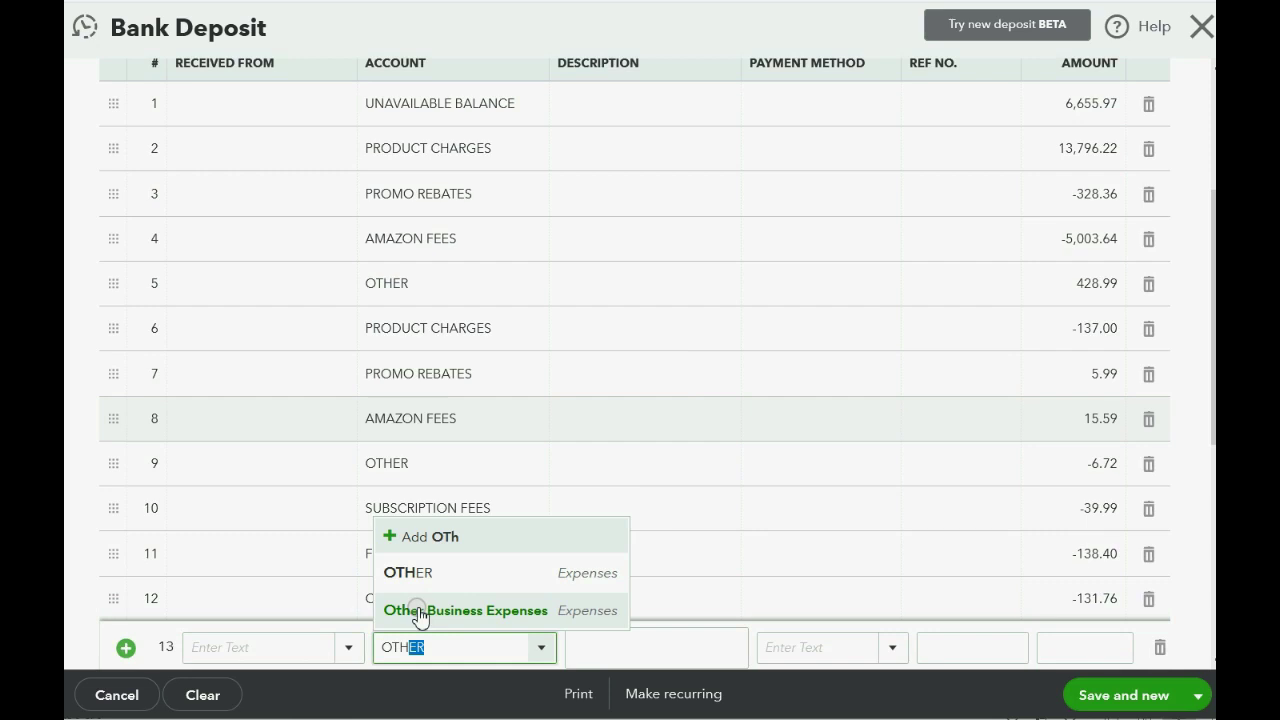
key("Tab")
key("Tab")
key("Tab")
key("Tab")
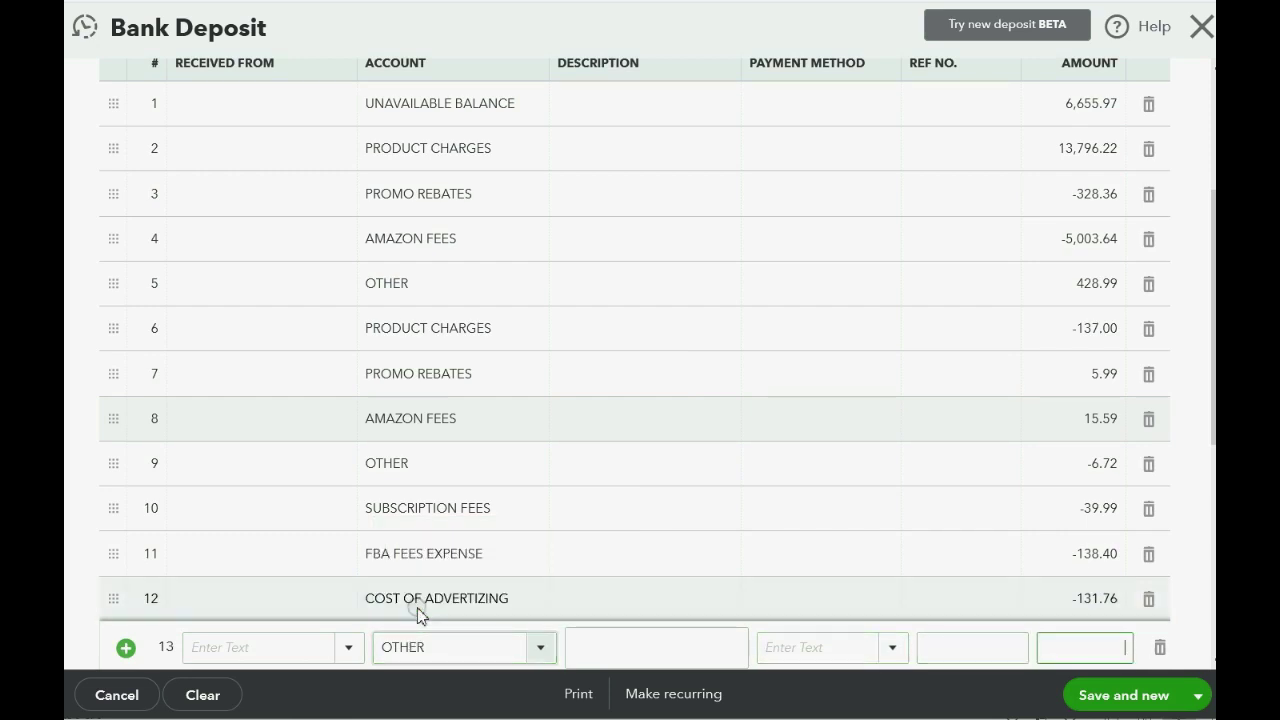
type("200.60")
key("Tab")
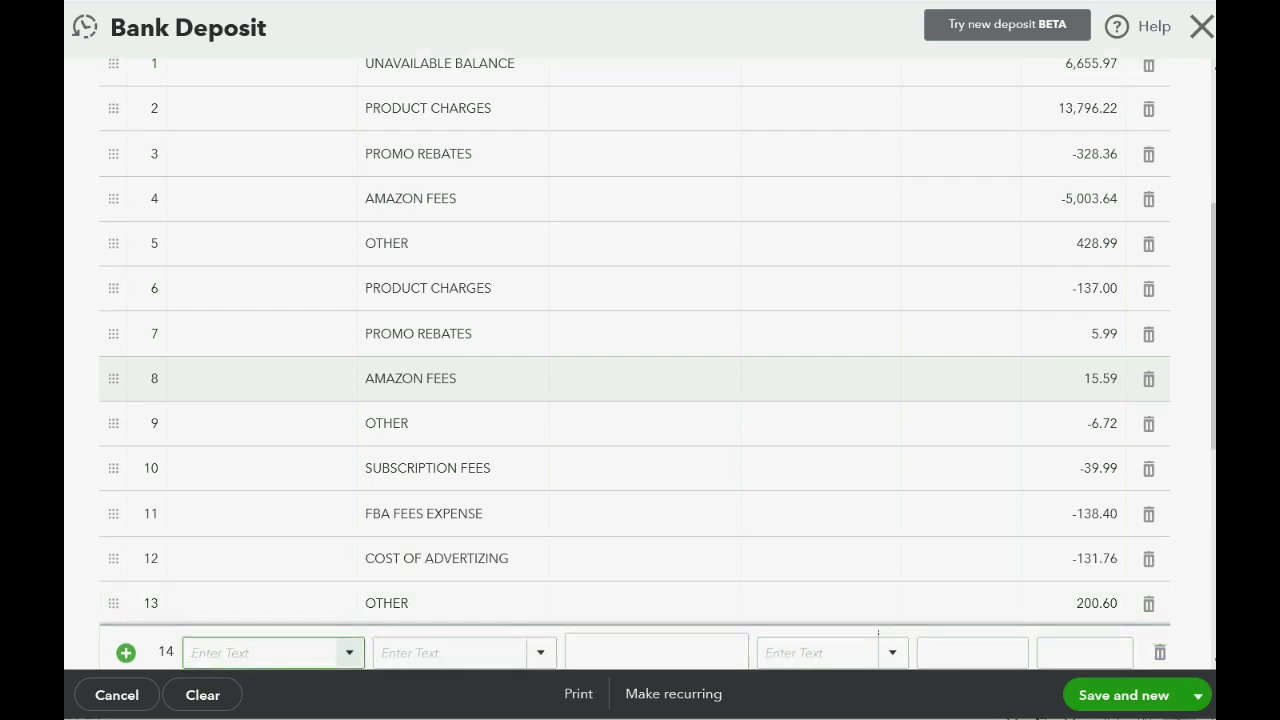
Step: Compare the deposit's total with the total balance on the Amazon statement
key("alt+Tab")
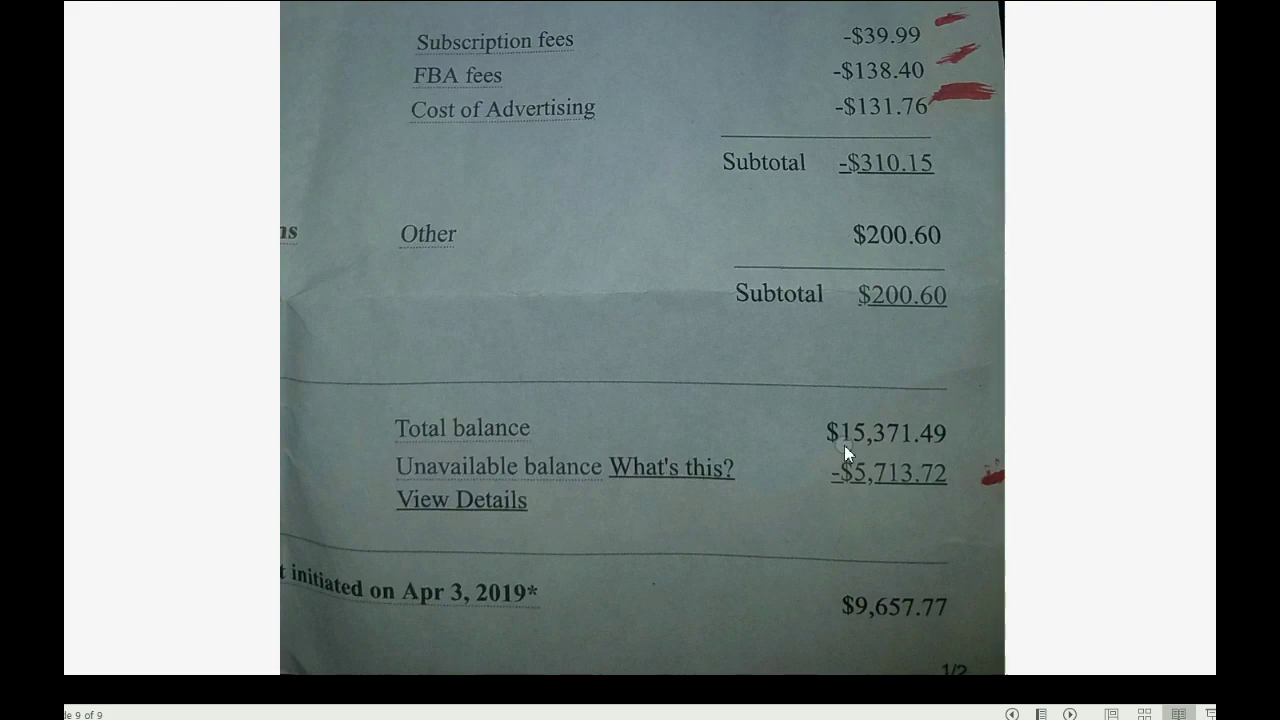
left_click(350, 716)
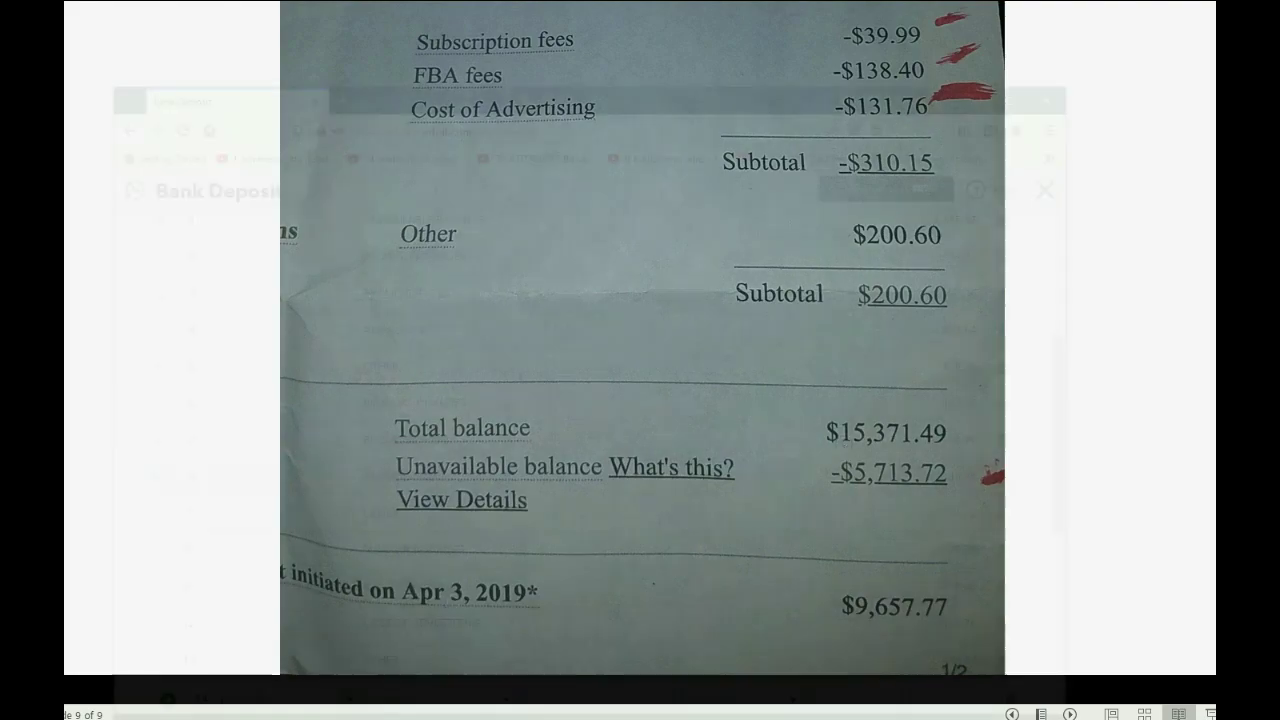
left_click_drag(1203, 387, 1205, 553)
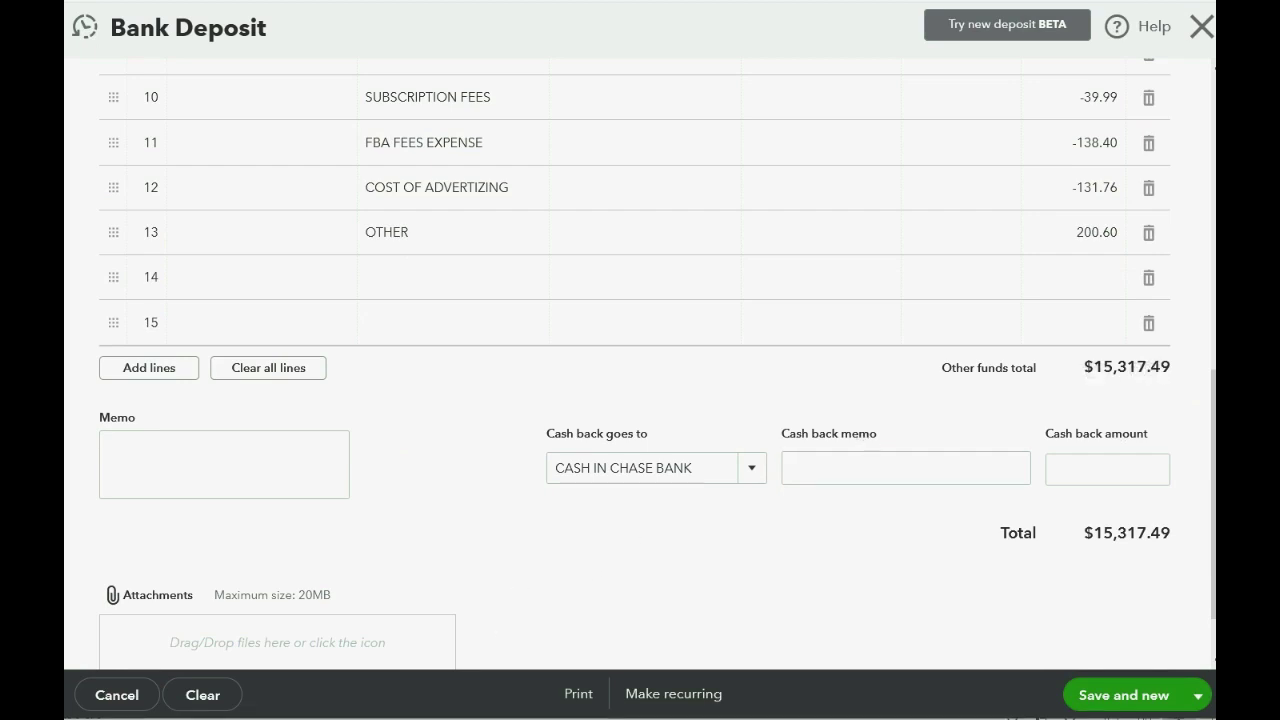
left_click(350, 716)
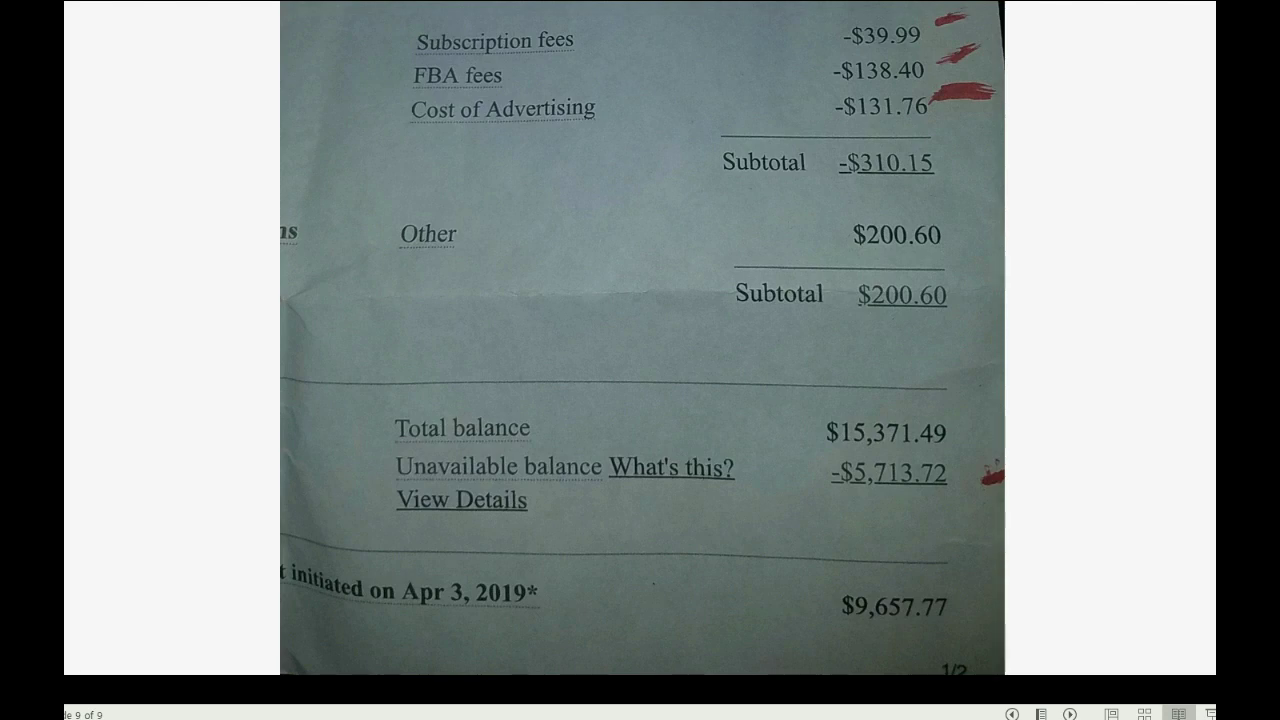
key("alt+Tab")
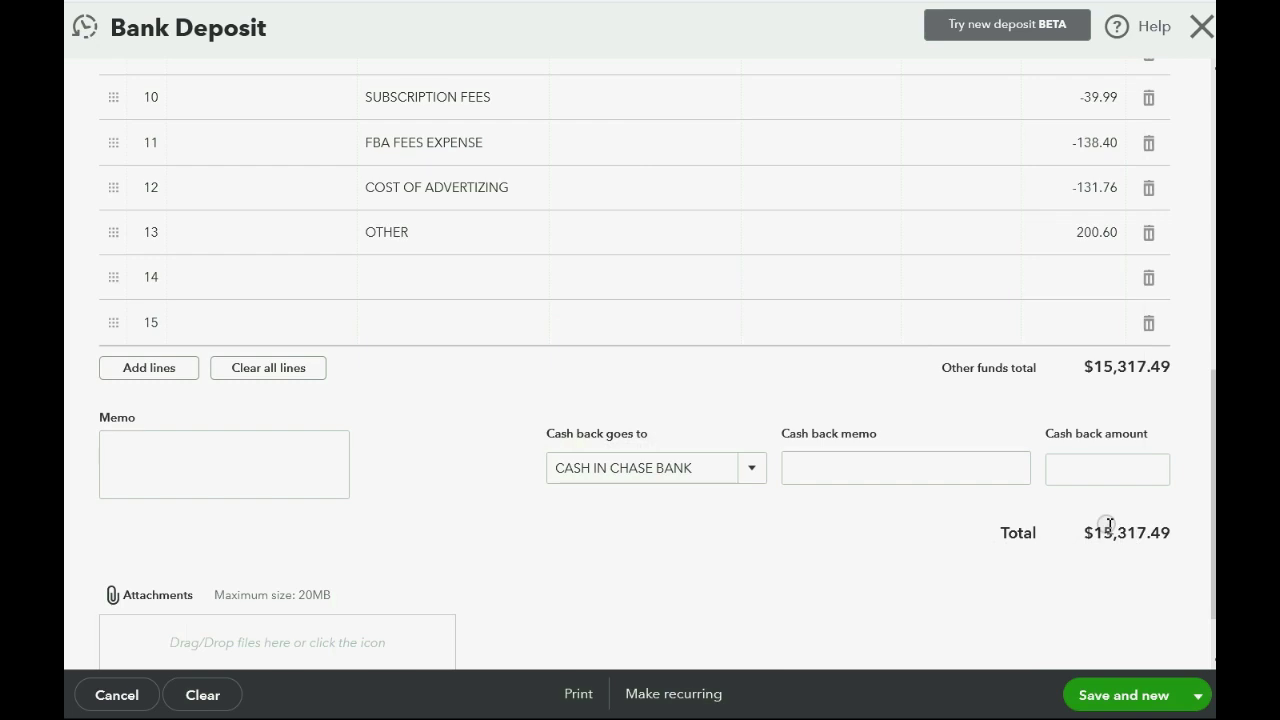
scroll(1105, 515, "up", 1)
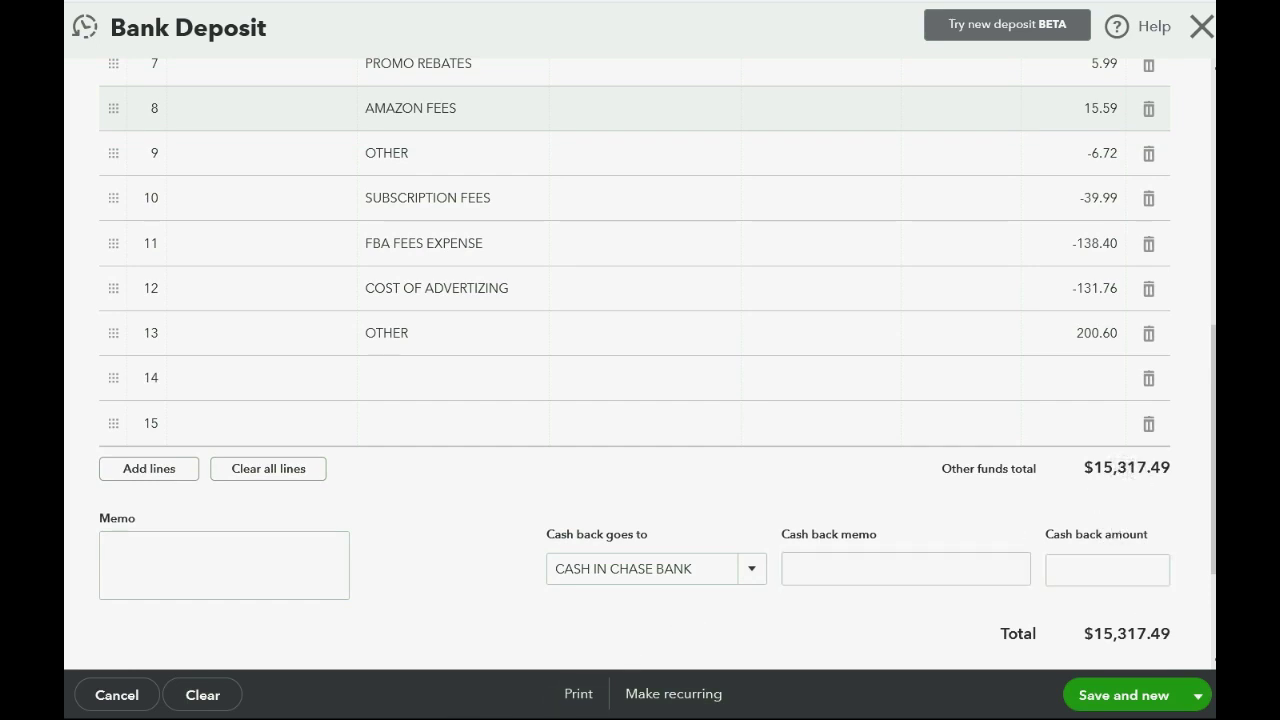
Step: Correct the amount of the fifth deposit line, the first OTHER entry, to 482.99
key("super+d")
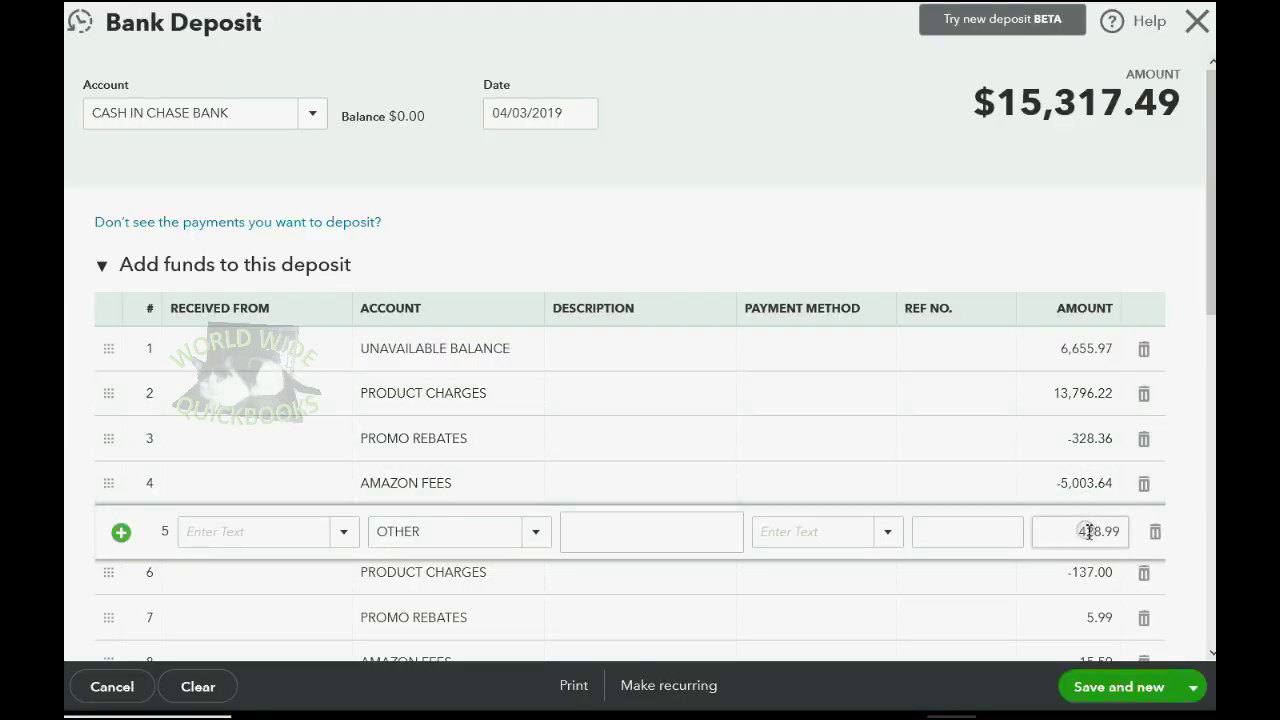
double_click(1085, 533)
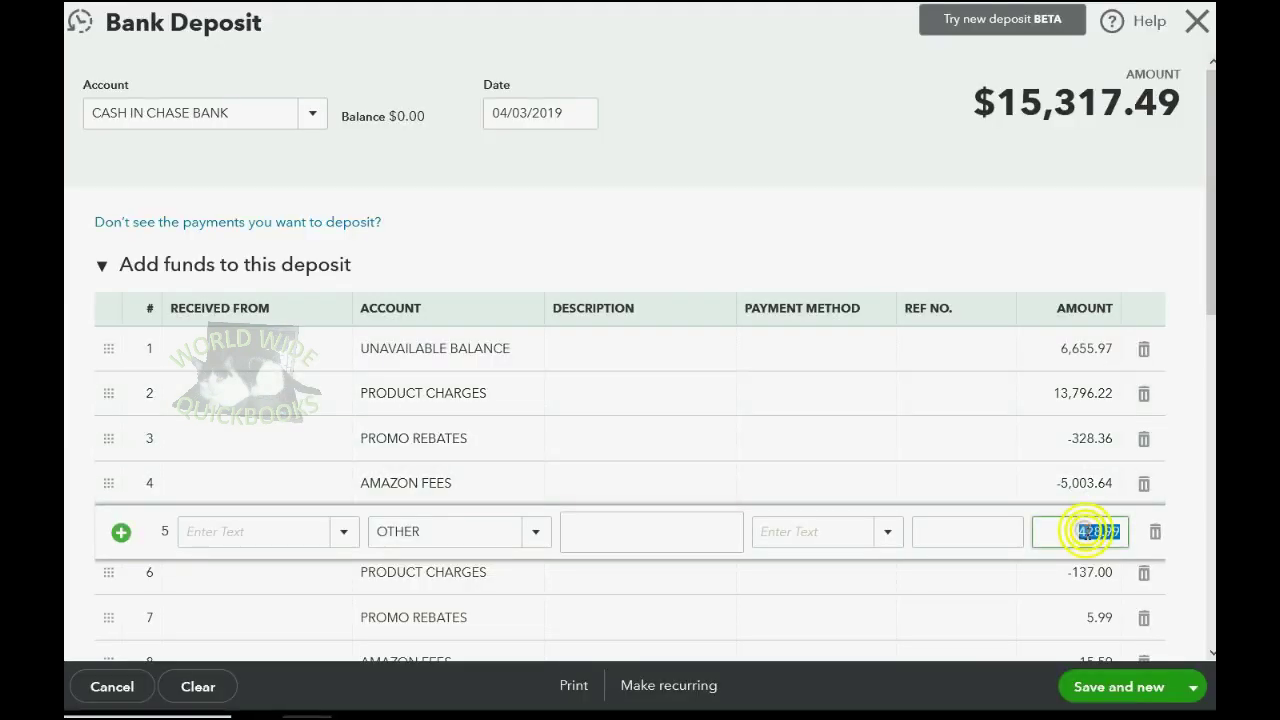
type("428.99")
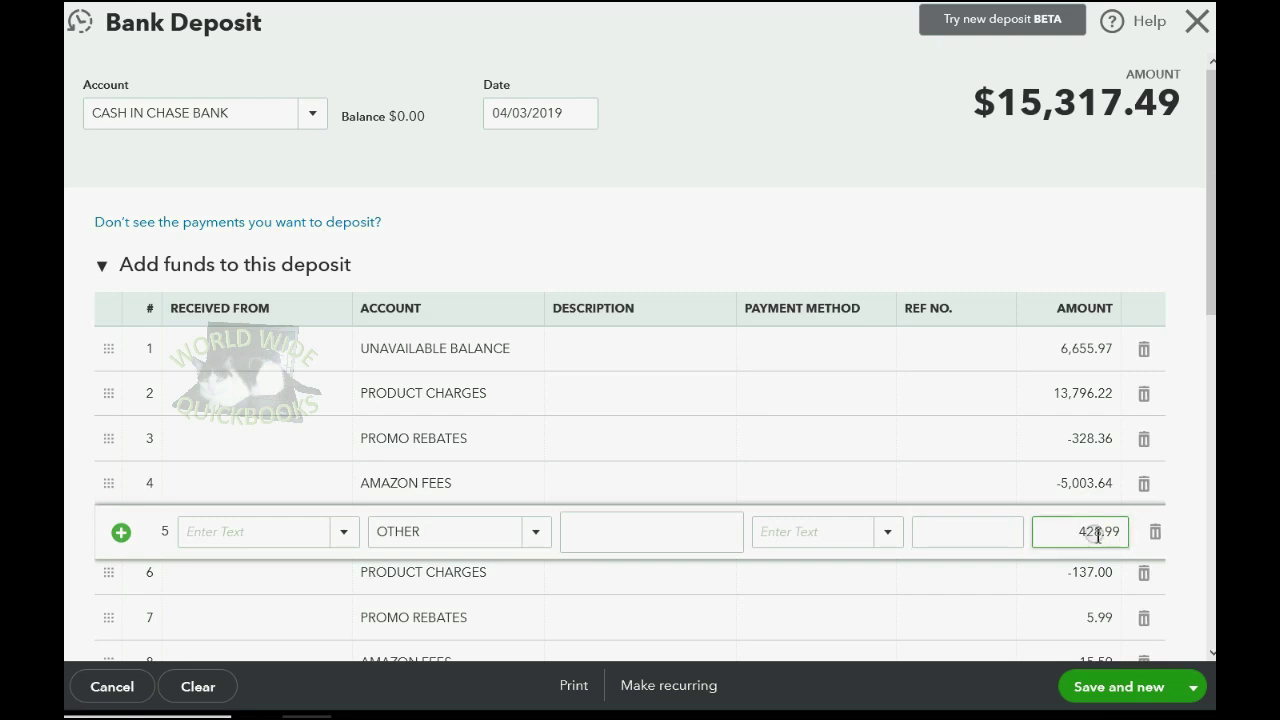
left_click_drag(1085, 535, 1102, 535)
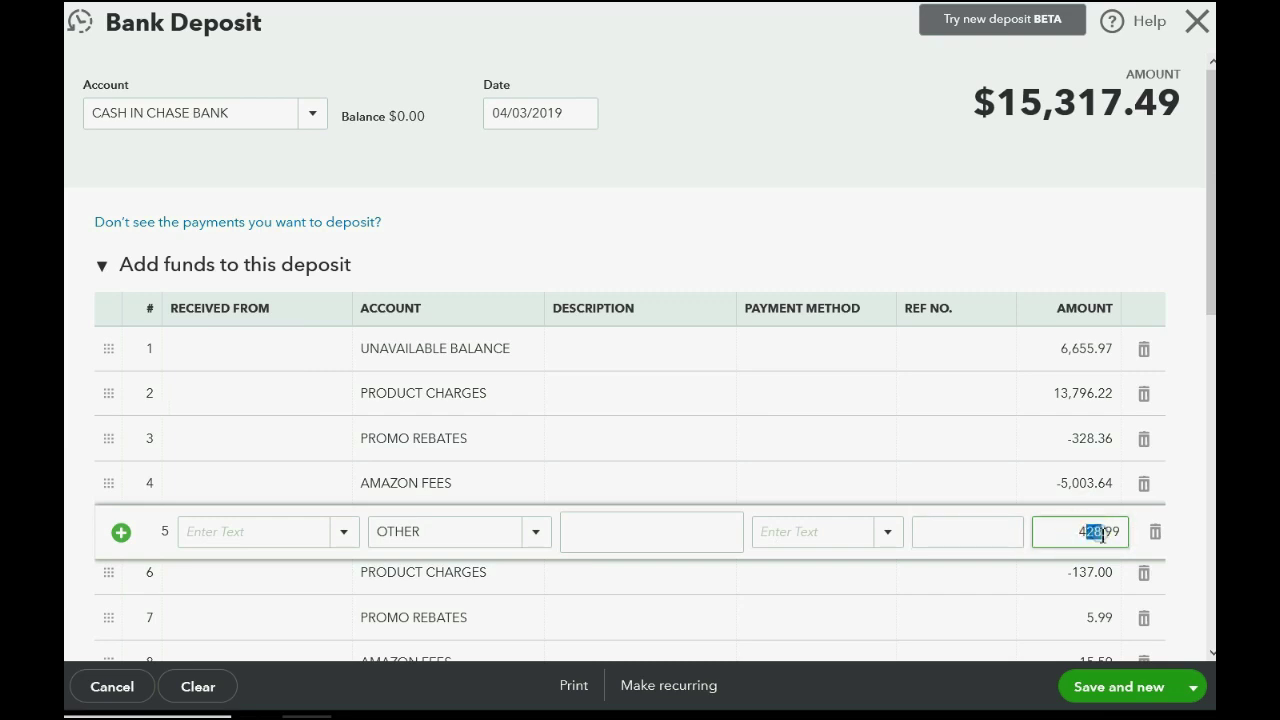
type("82")
key("Tab")
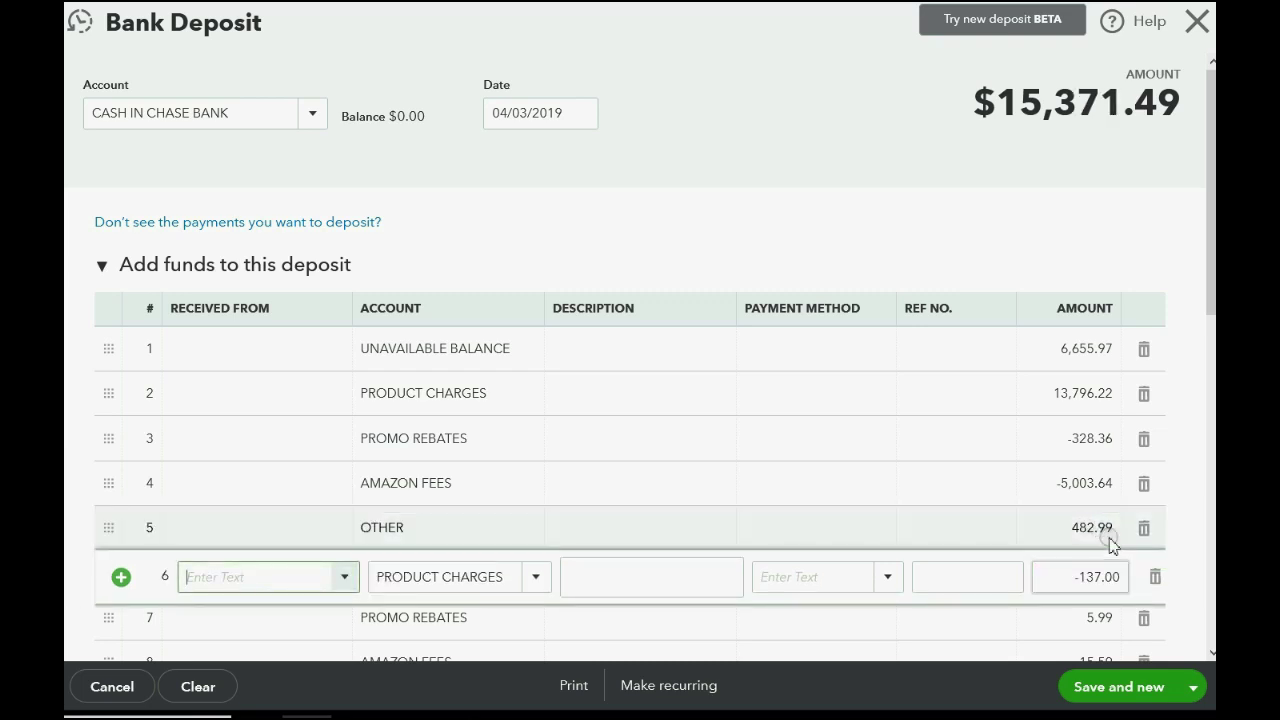
Step: Recheck the corrected deposit total against the statement, review its unavailable balance, and return to the bank deposit
left_click_drag(1210, 295, 1213, 343)
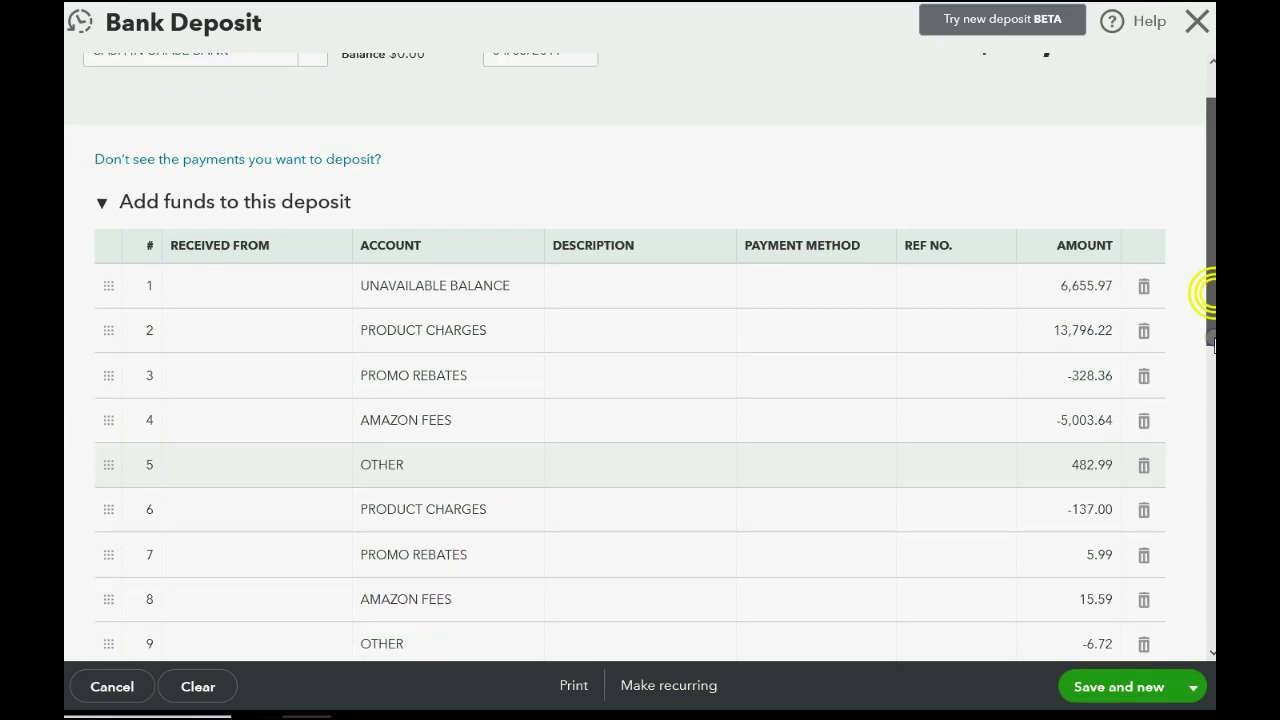
scroll(1137, 533, "down", 7)
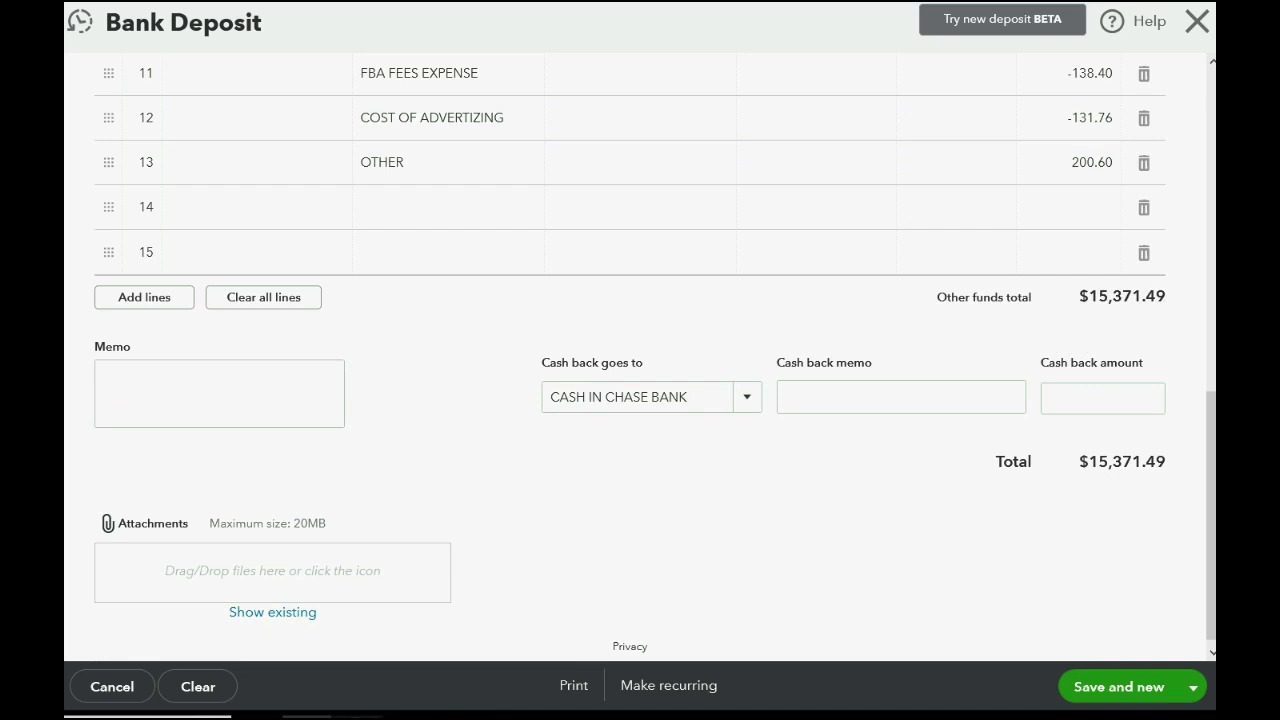
mouse_move(355, 716)
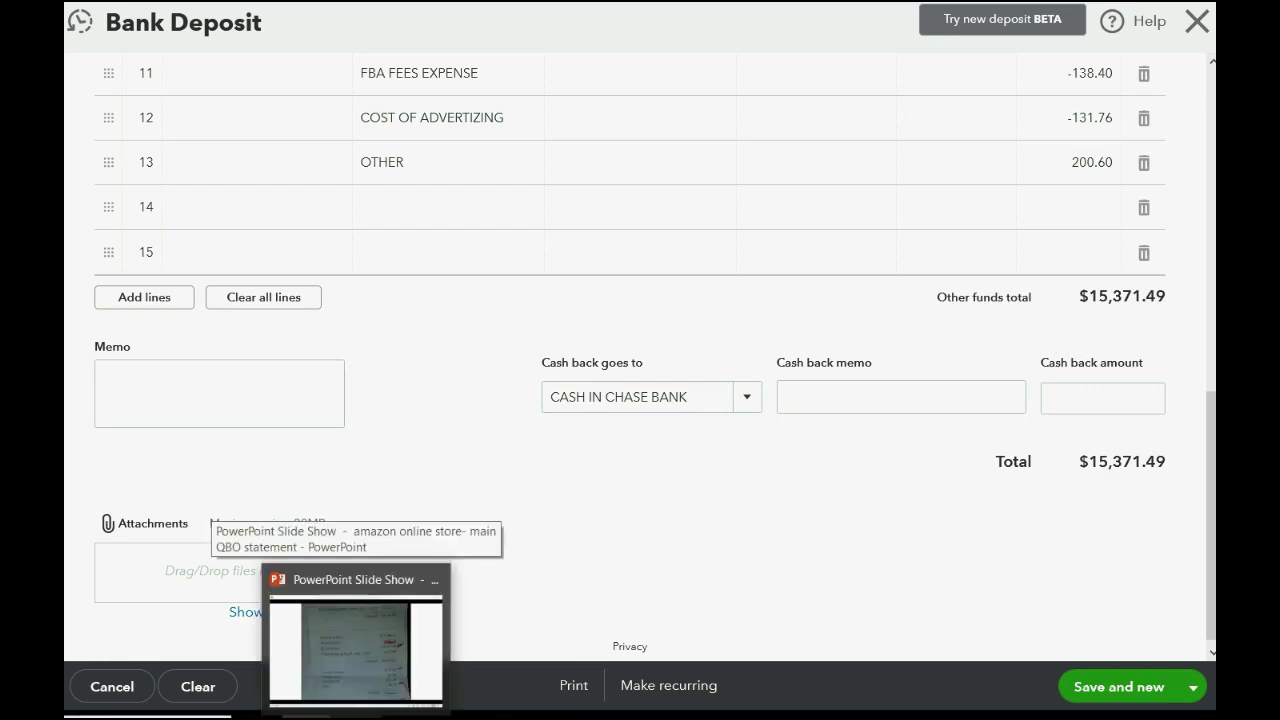
left_click(355, 645)
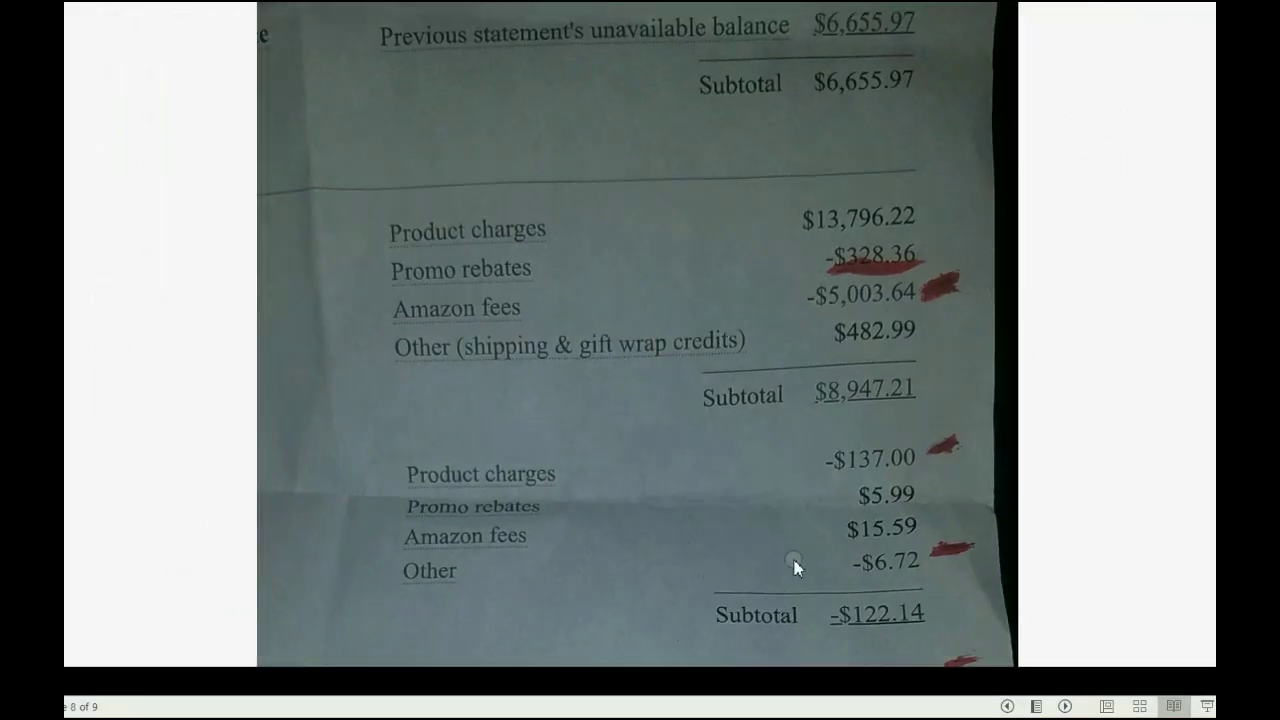
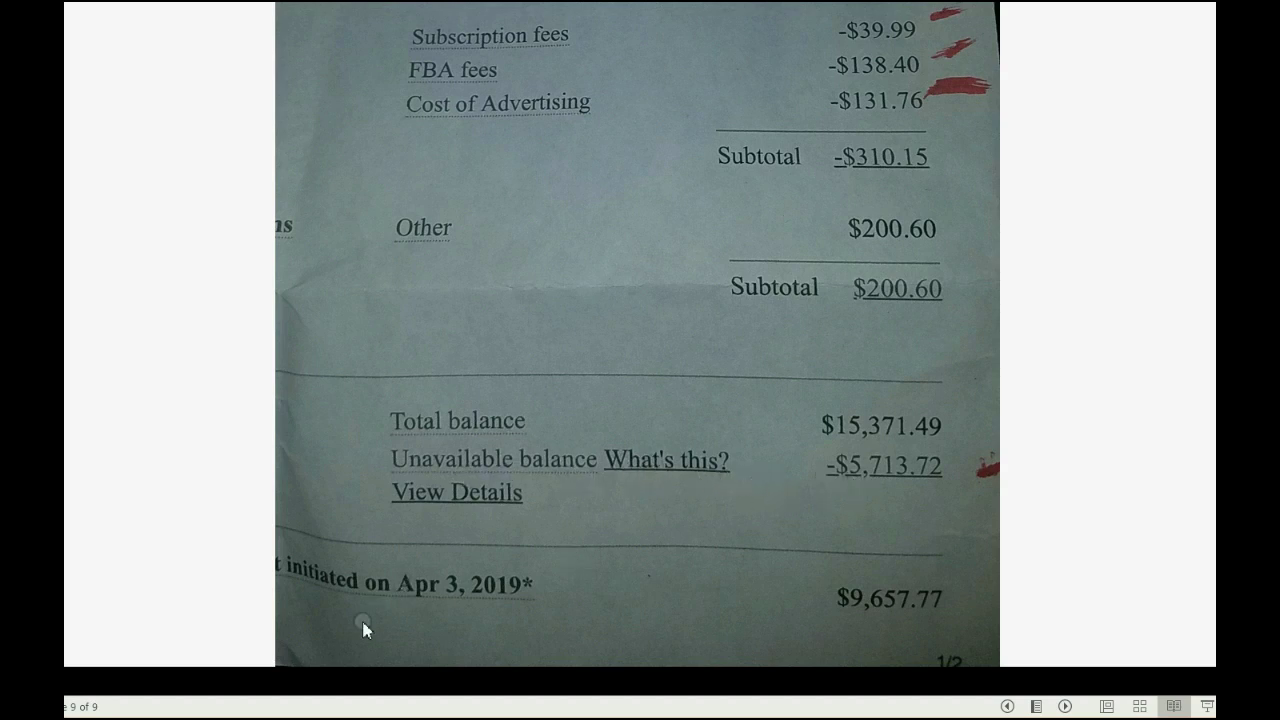
mouse_move(306, 715)
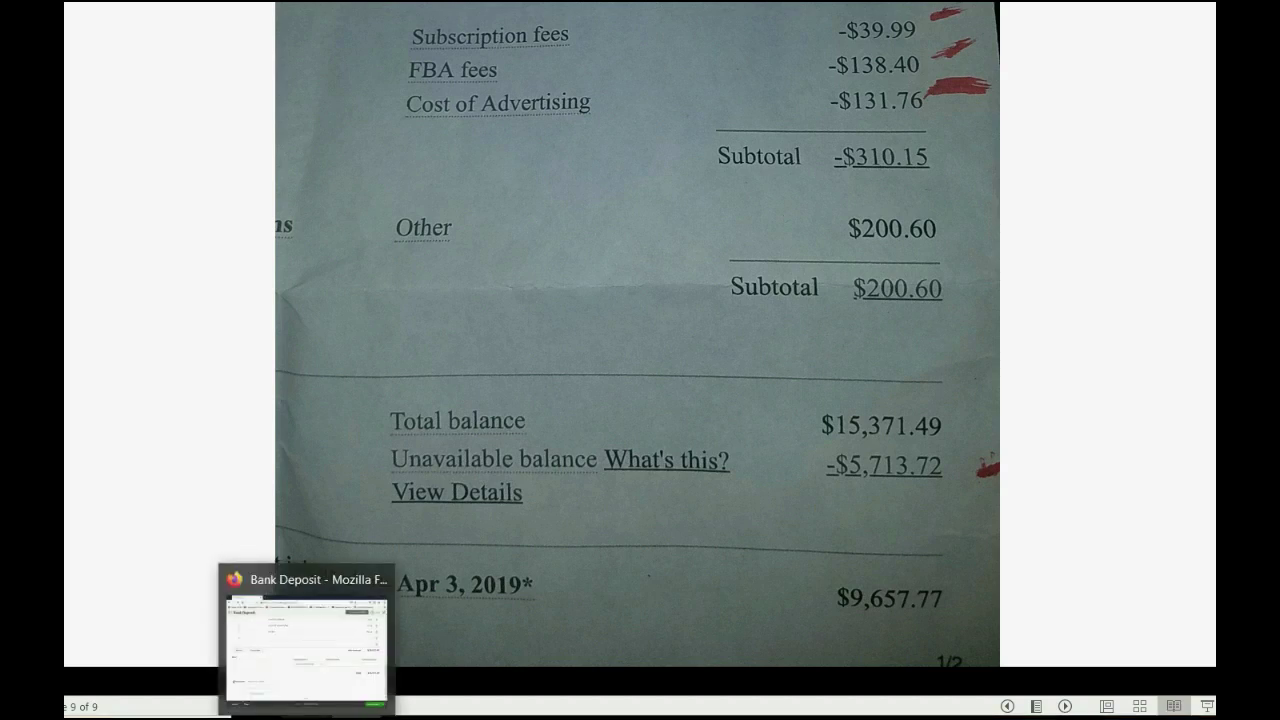
left_click(306, 640)
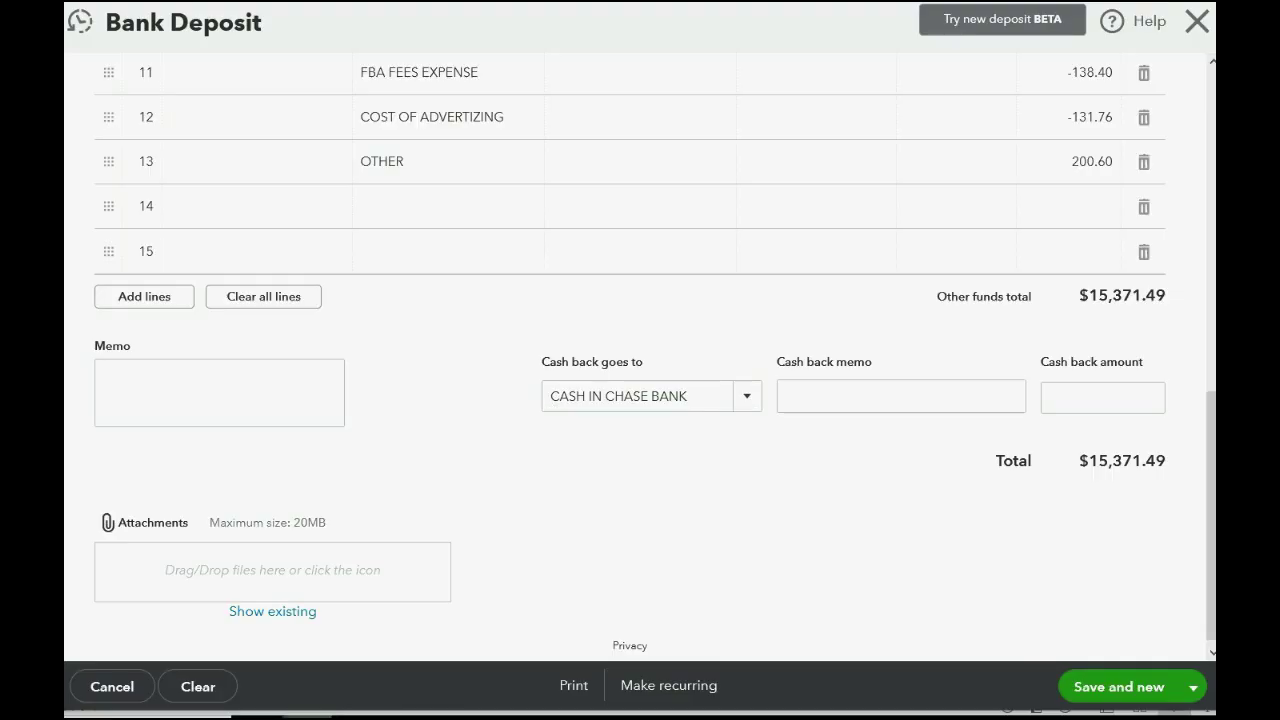
Step: Assign the UNAVAILABLE BALANCE other current asset account to the fourteenth deposit line
left_click(511, 208)
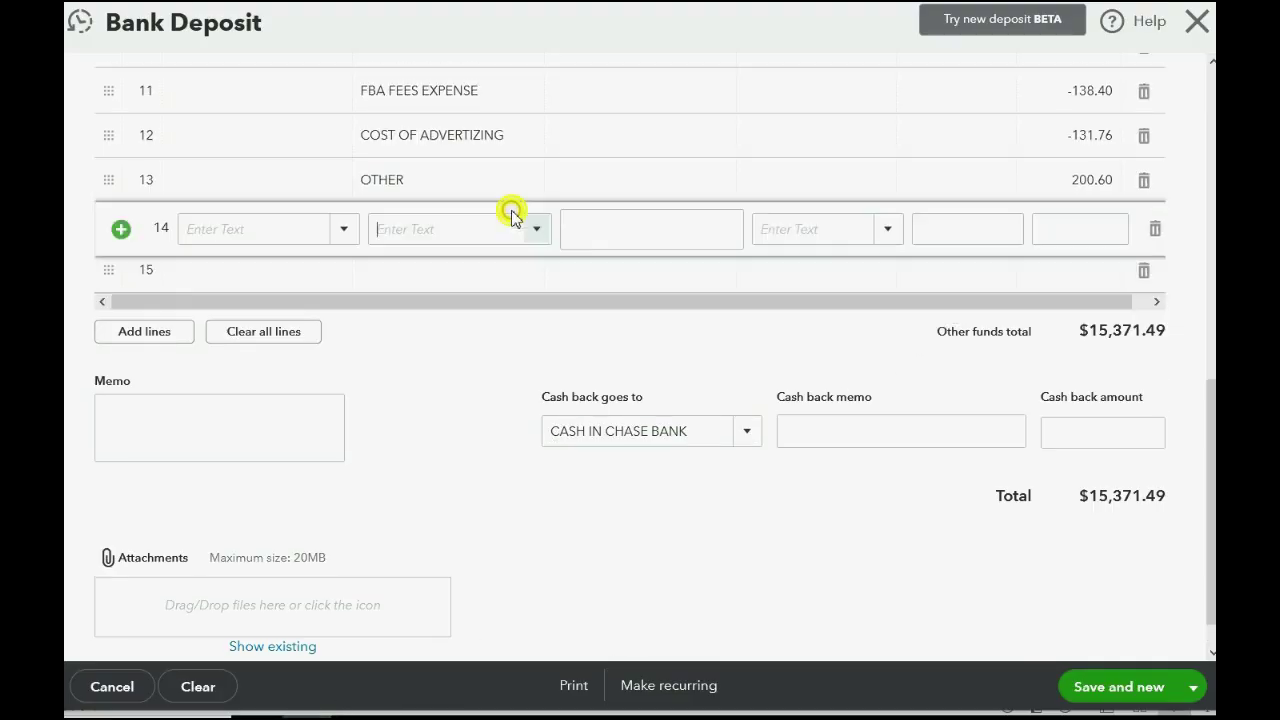
type("Un")
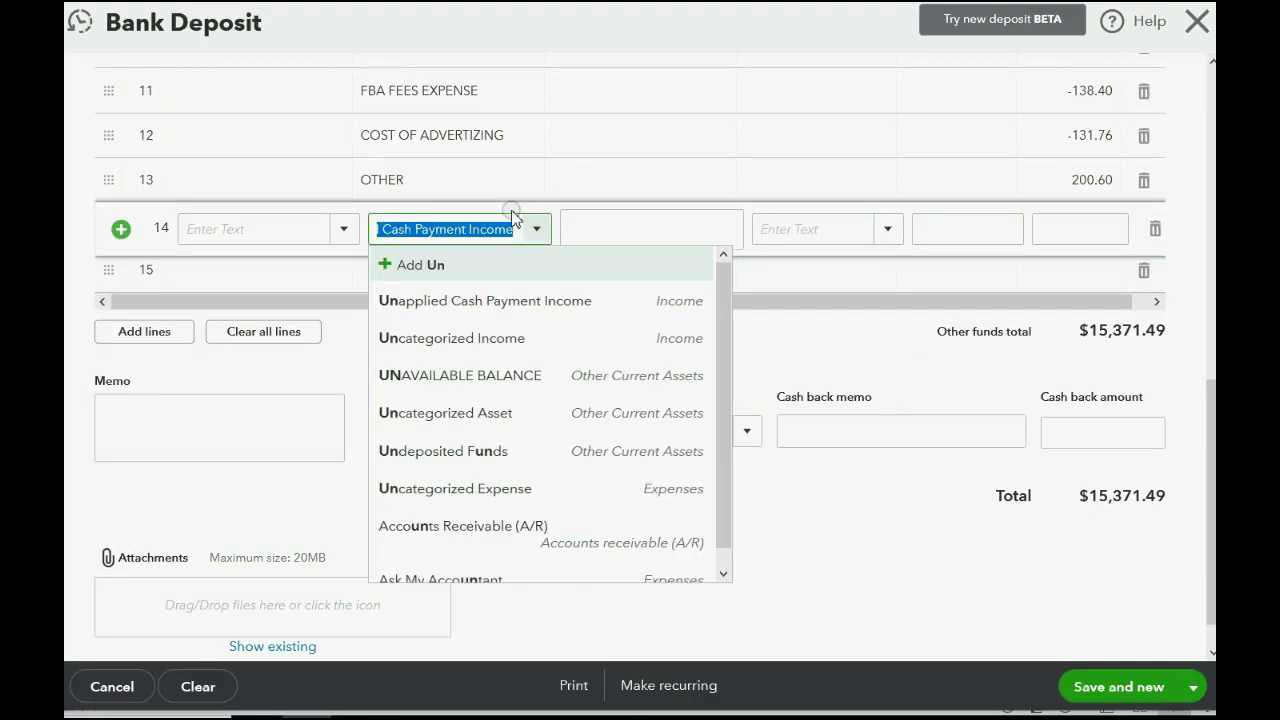
type("av")
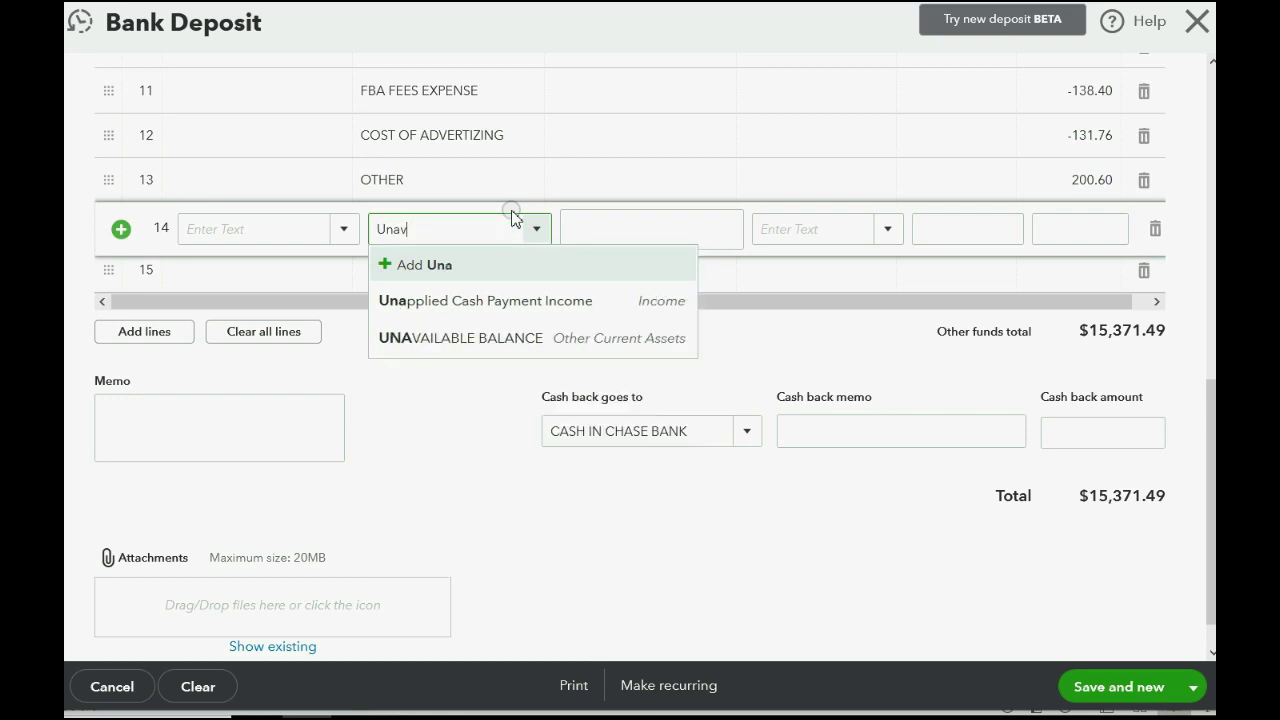
key("Tab")
key("Tab")
key("Tab")
key("Tab")
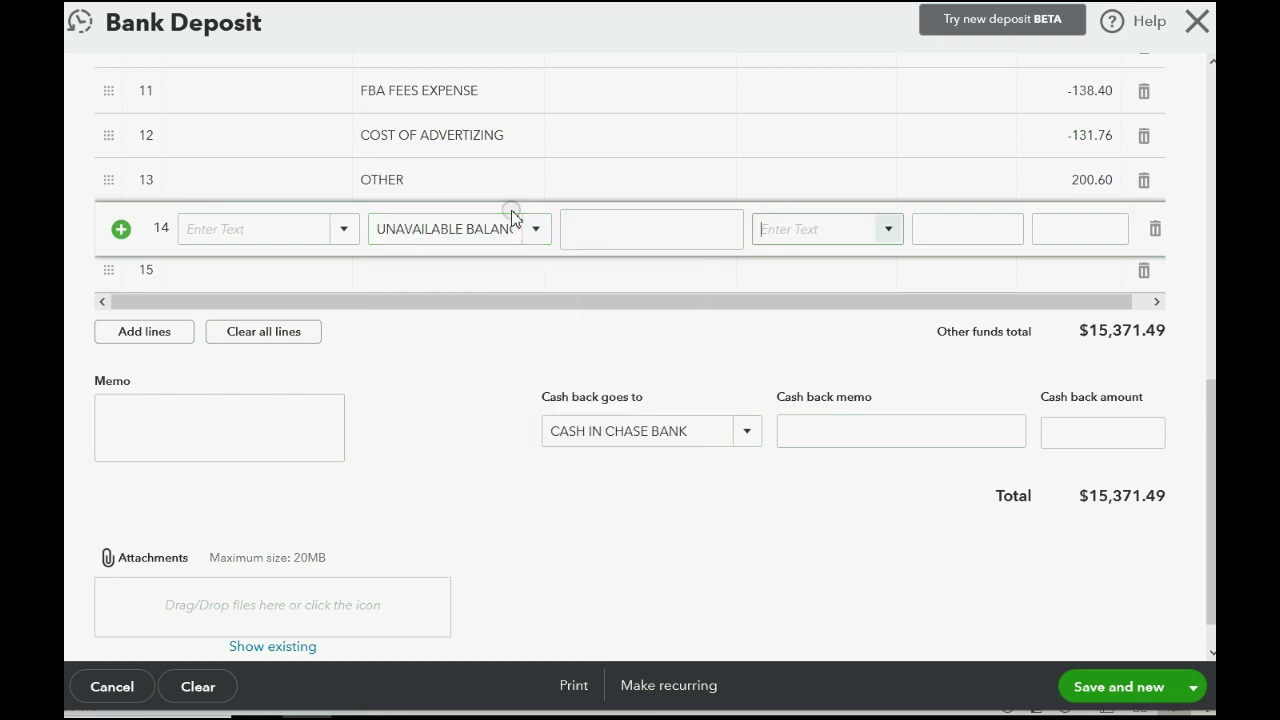
Step: Check the unavailable balance on the Amazon statement and enter -5,713.72 as the fourteenth deposit line's amount
type("-57")
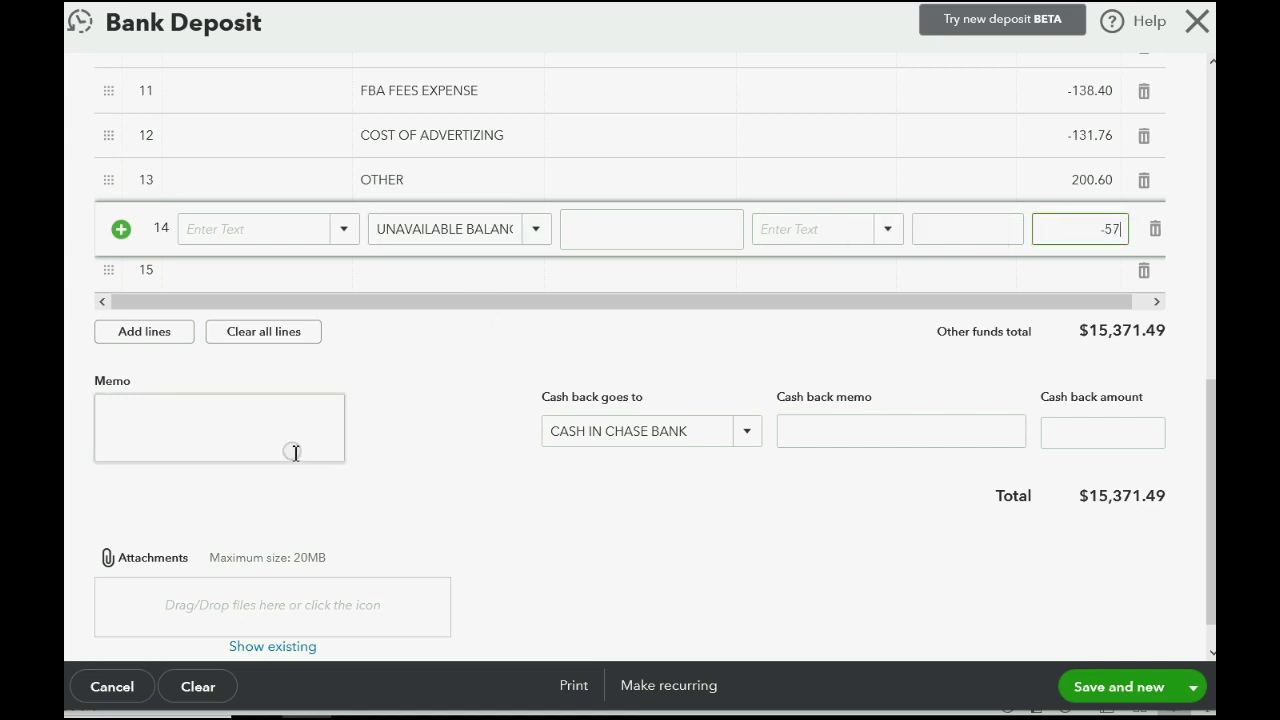
left_click(358, 715)
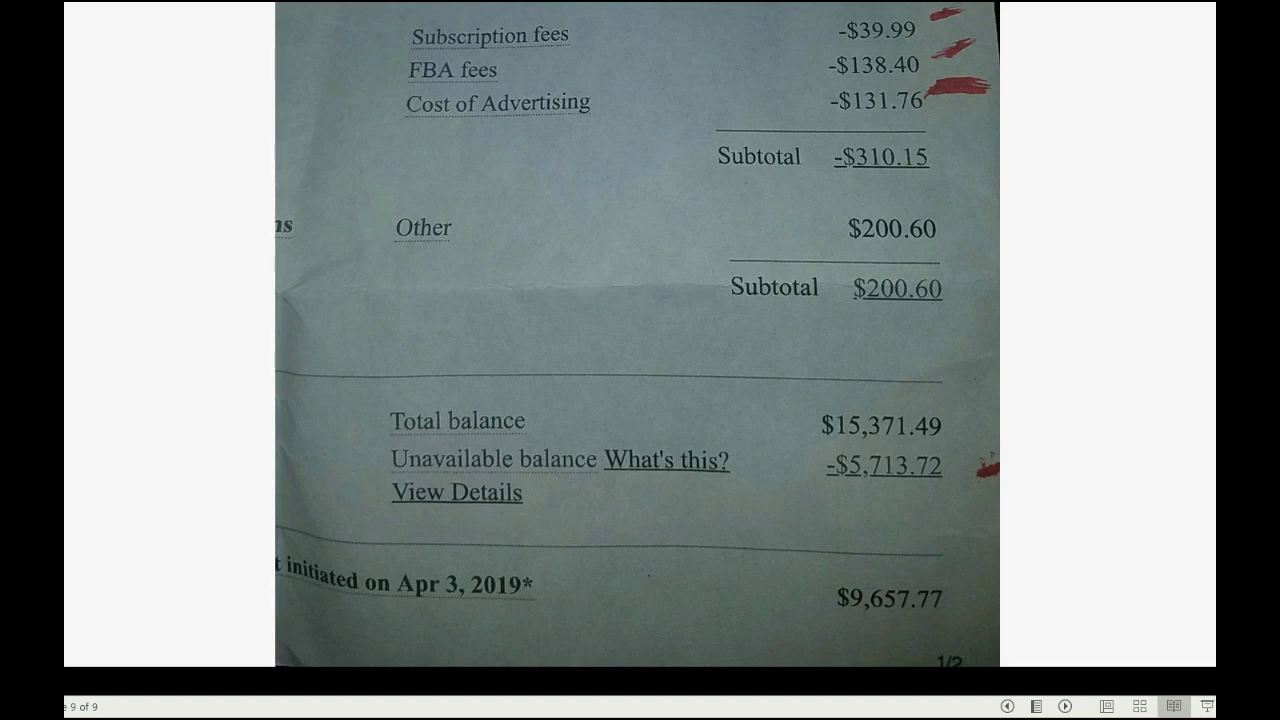
key("alt+Tab")
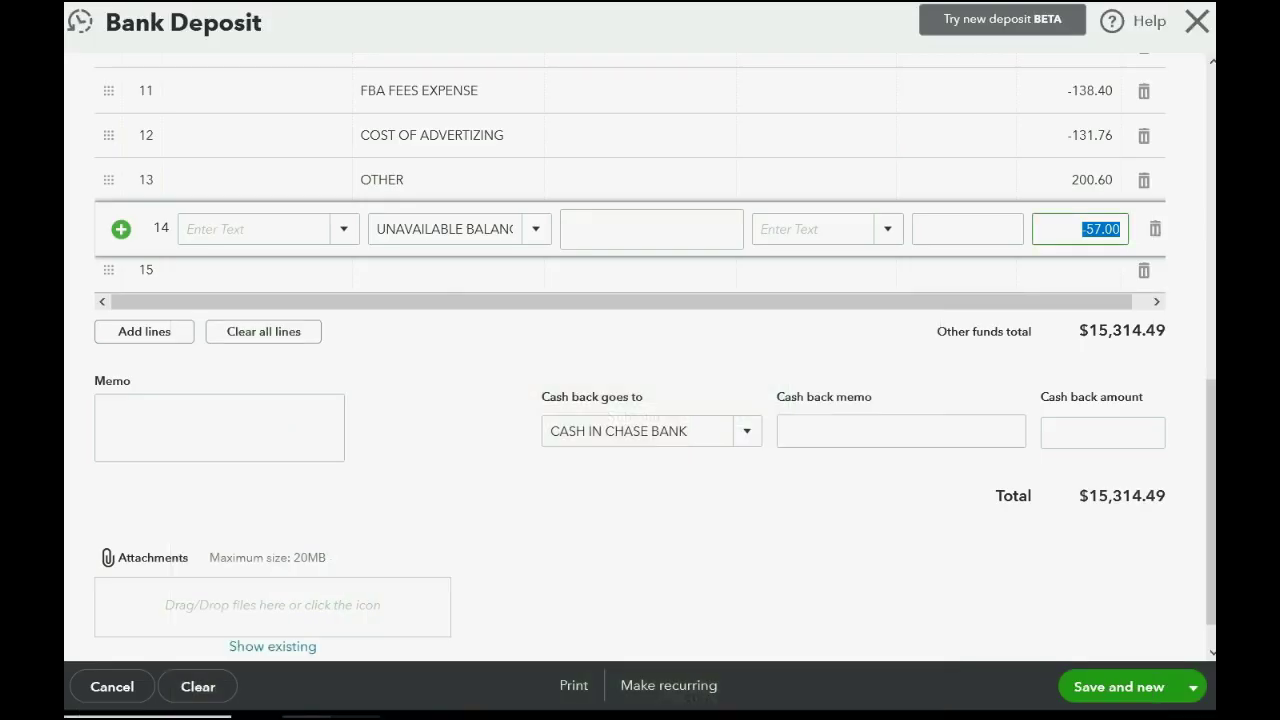
left_click(1070, 228)
type("-5")
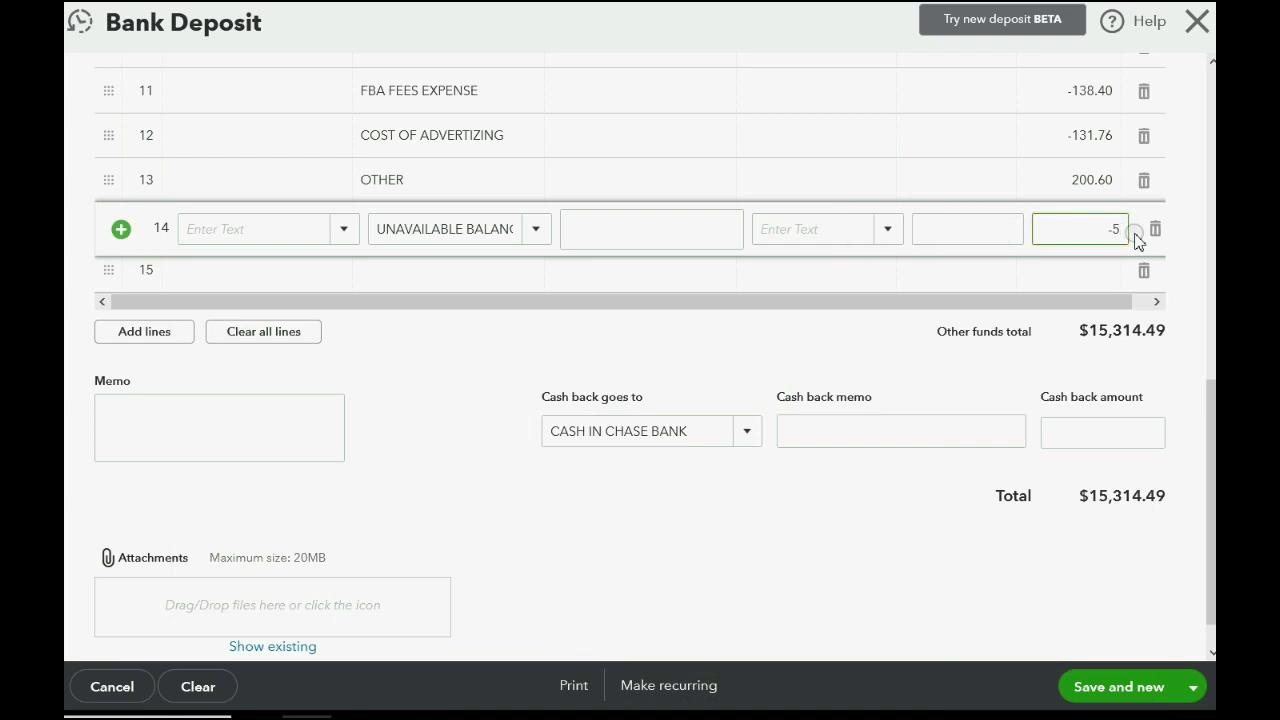
type("713.72")
key("Tab")
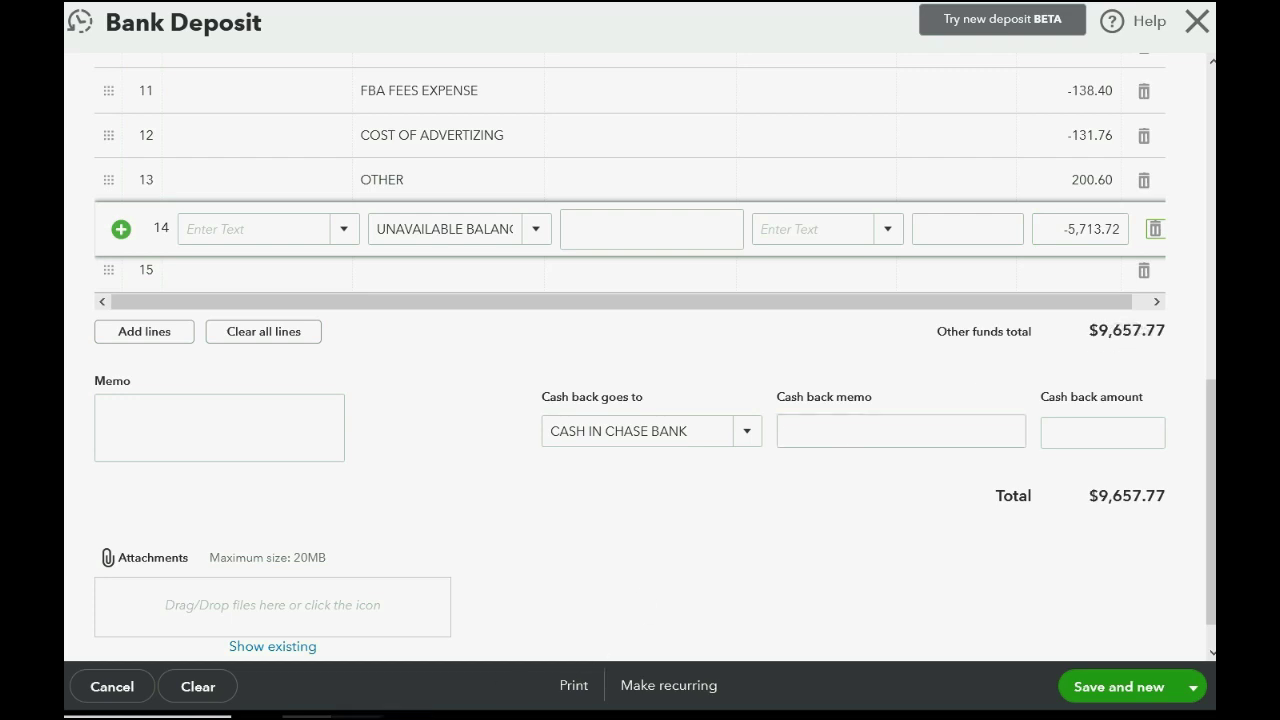
Step: Compare the deposit total with the transfer amount on the Amazon statement, then save and close the deposit
left_click(355, 645)
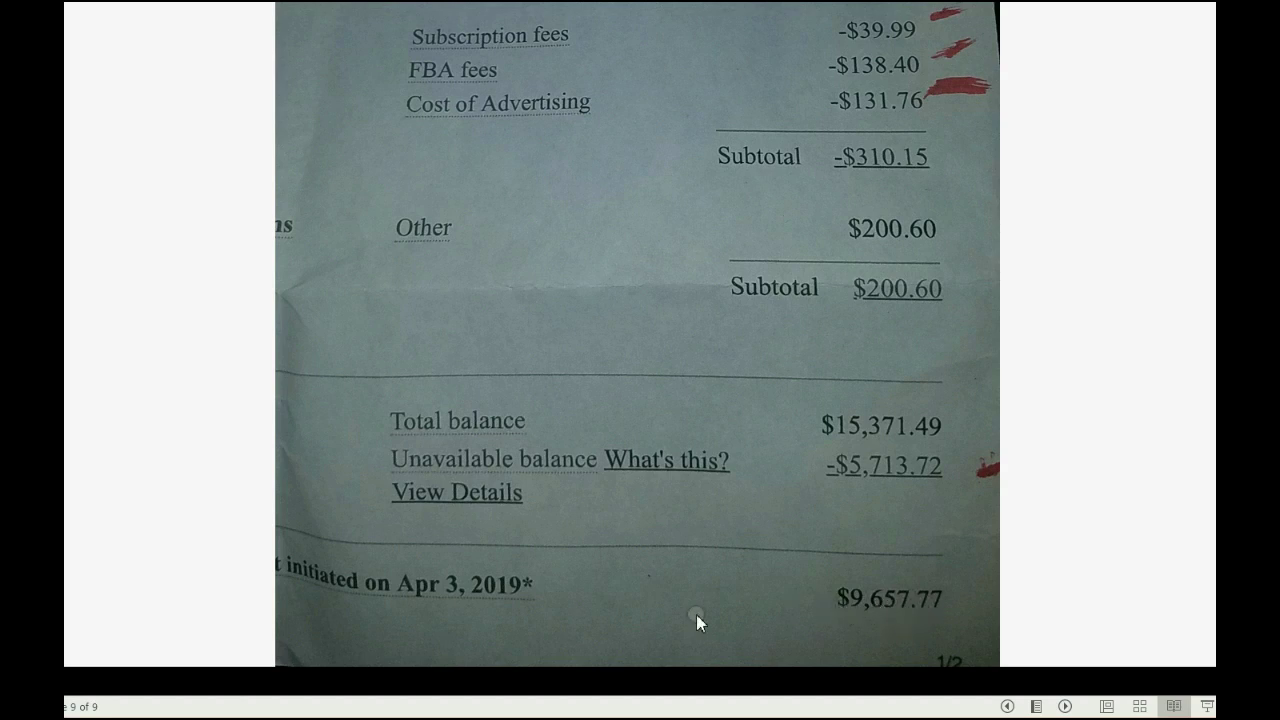
key("alt+Tab")
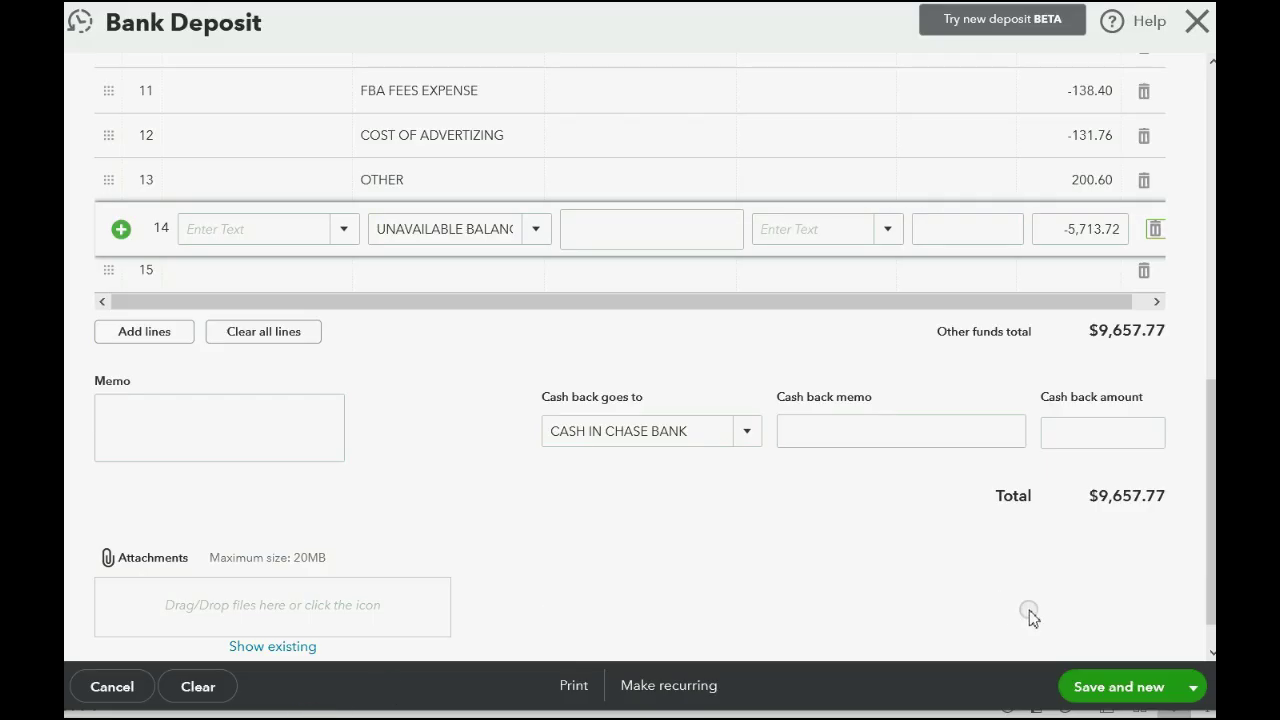
left_click(1193, 687)
left_click(1090, 651)
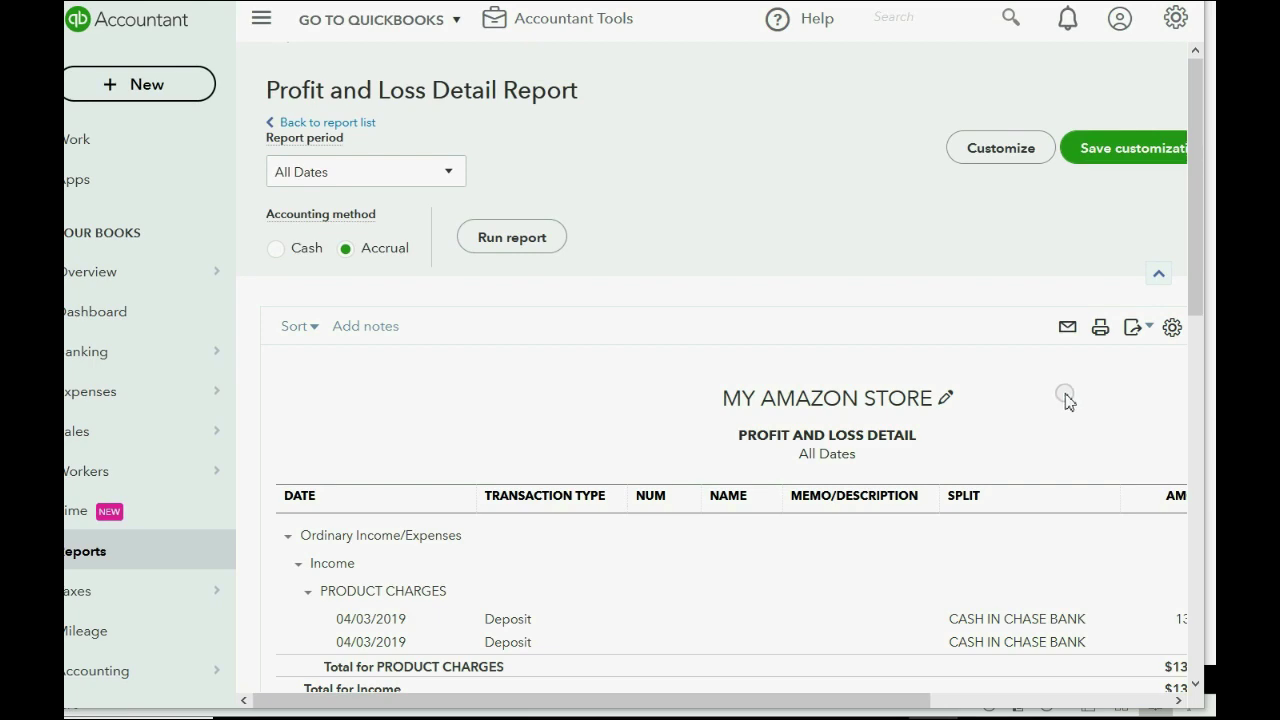
Step: Look through the Profit and Loss Detail report, then open the custom Trial Balance report and examine its account balances
scroll(1005, 430, "down", 2)
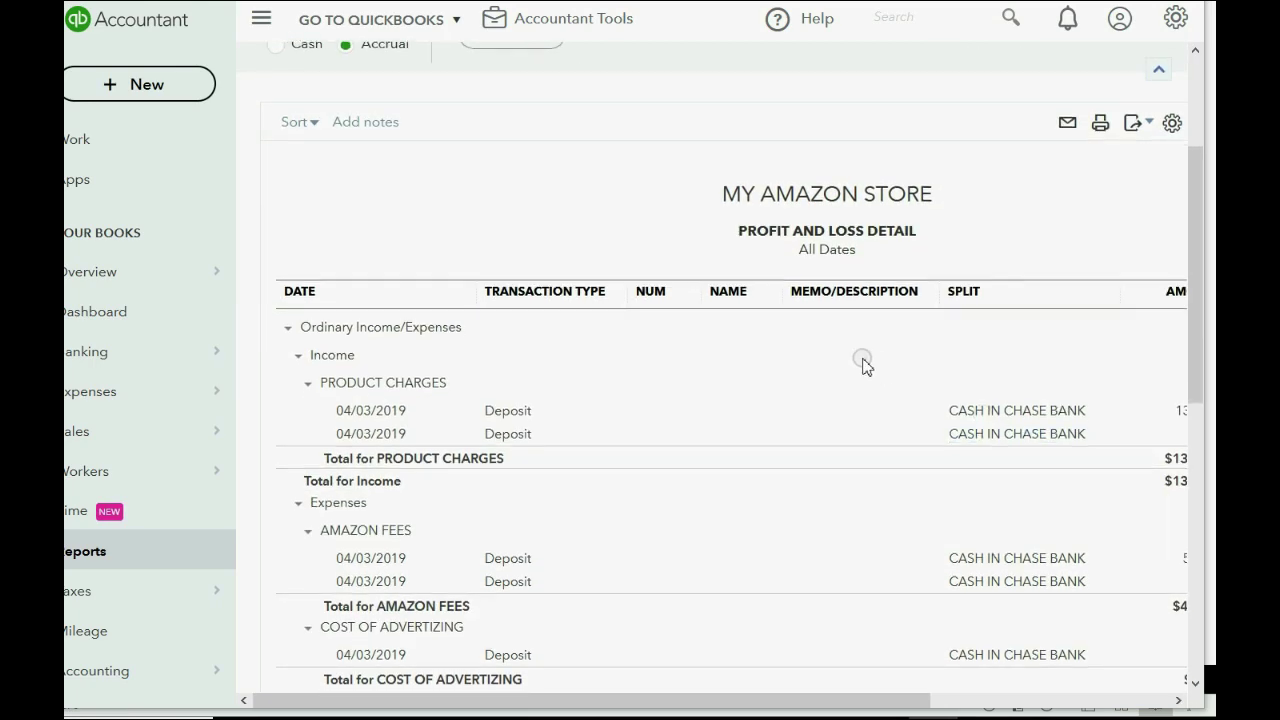
scroll(863, 363, "down", 6)
scroll(863, 363, "up", 4)
scroll(863, 363, "up", 5)
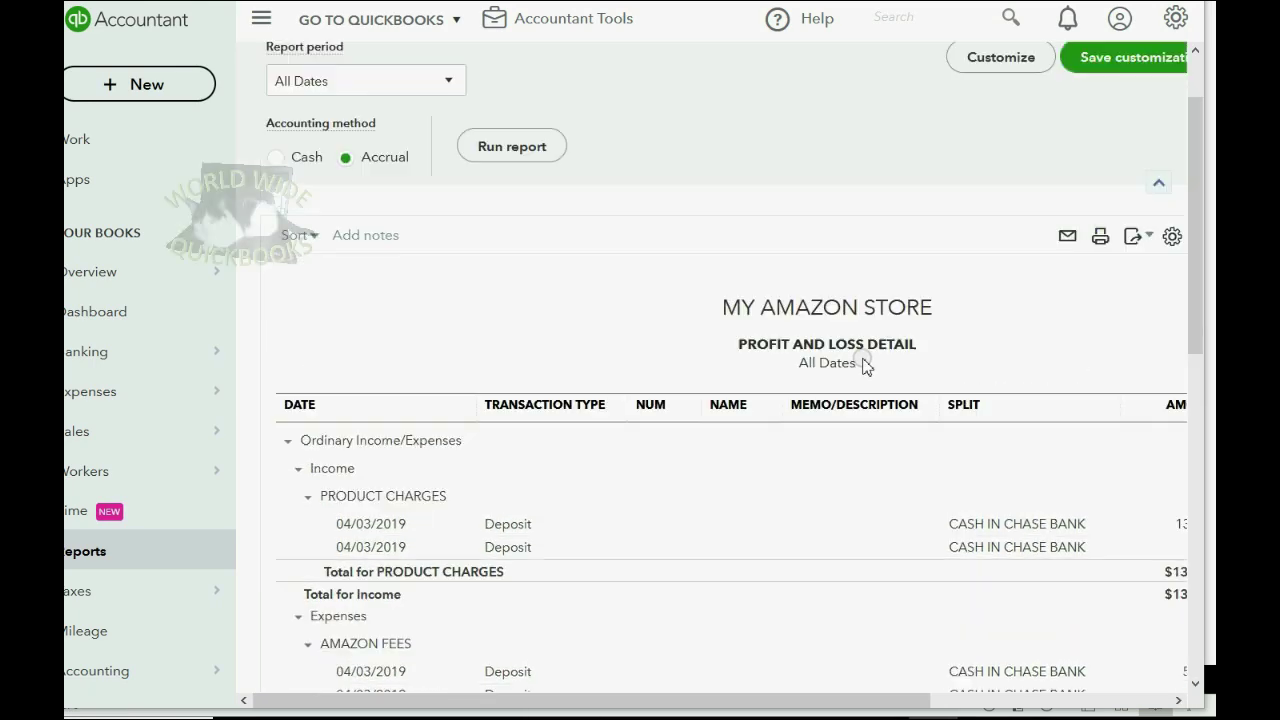
left_click(118, 558)
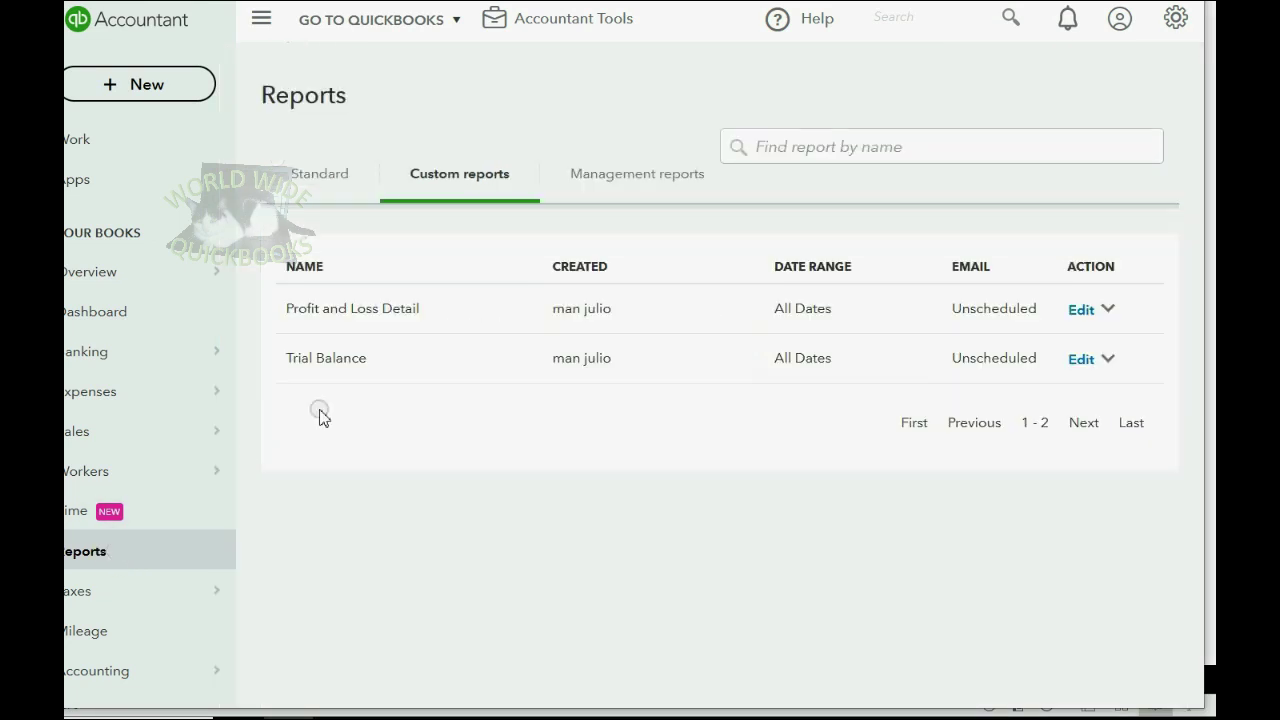
left_click(491, 174)
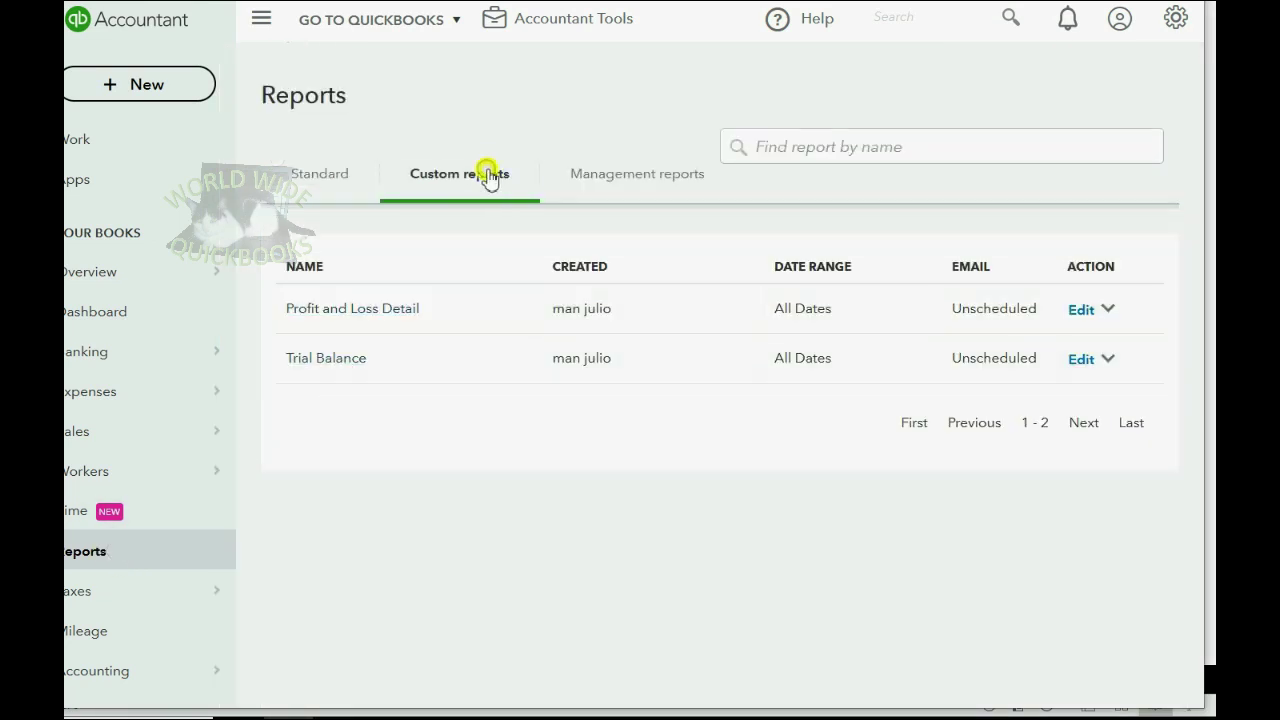
left_click(342, 366)
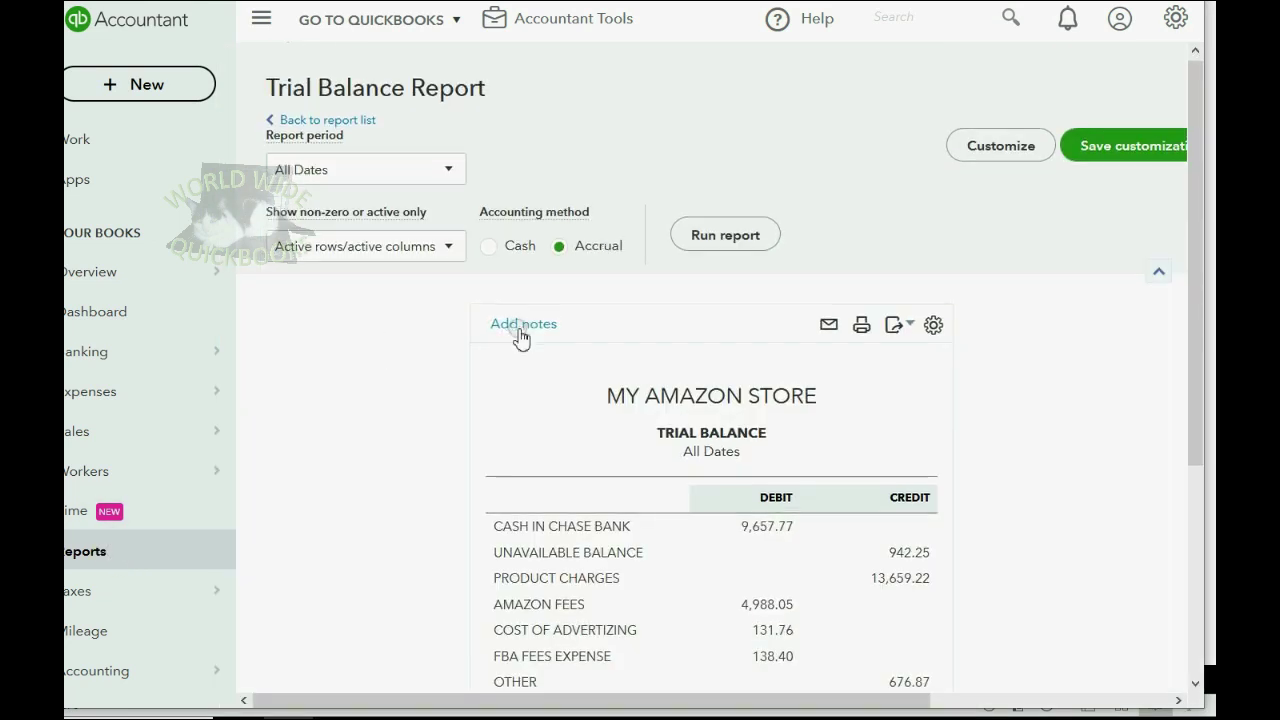
scroll(517, 334, "down", 2)
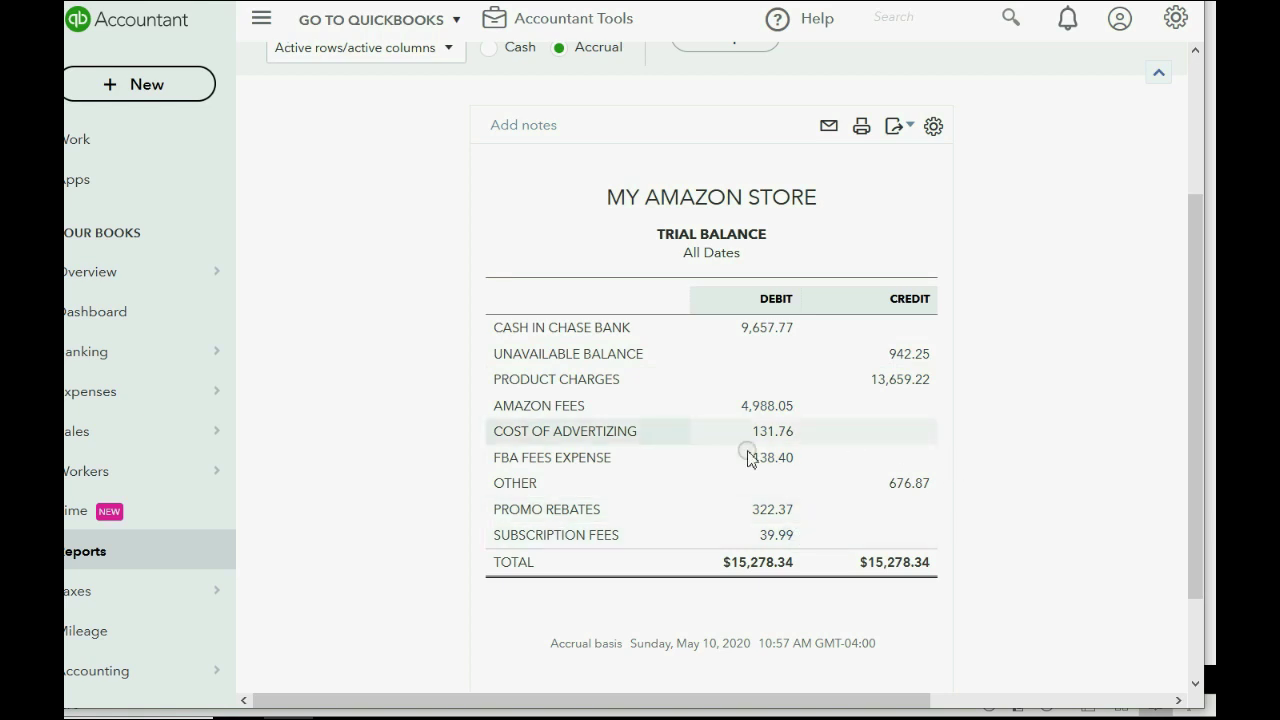
Step: Return to the report list and open the standard Profit and Loss report from the business overview group
left_click(85, 555)
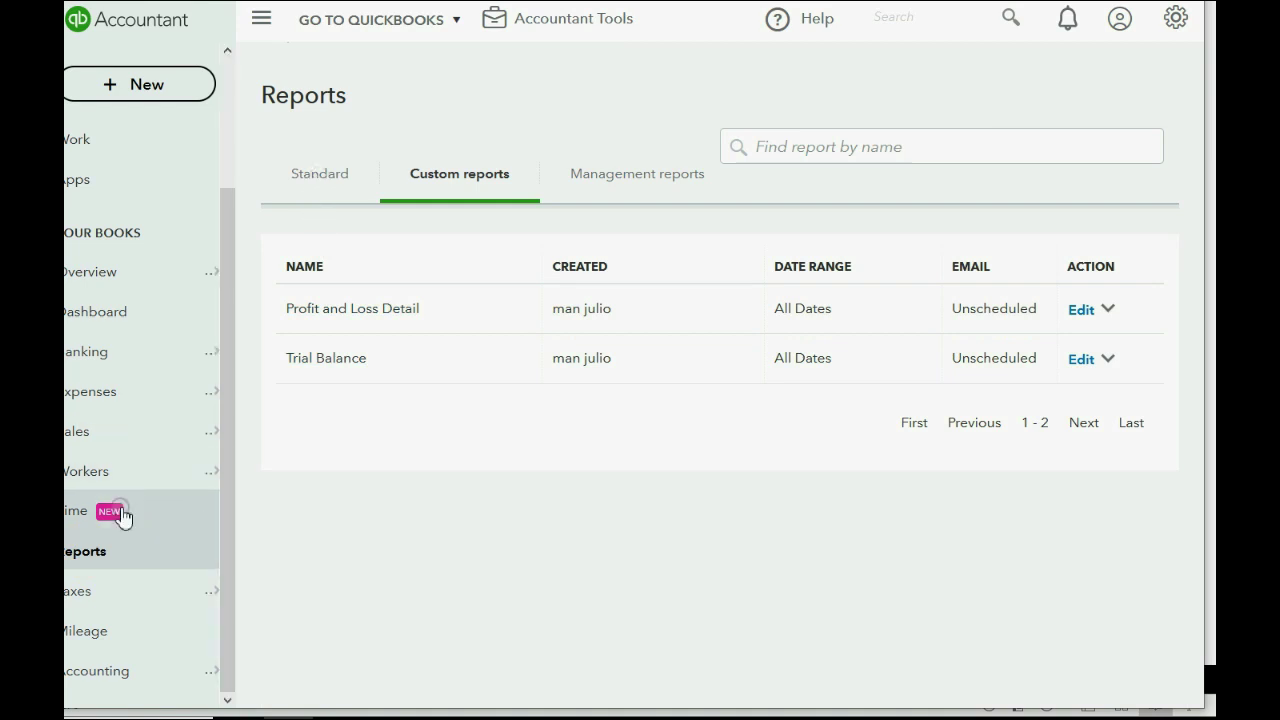
left_click(318, 182)
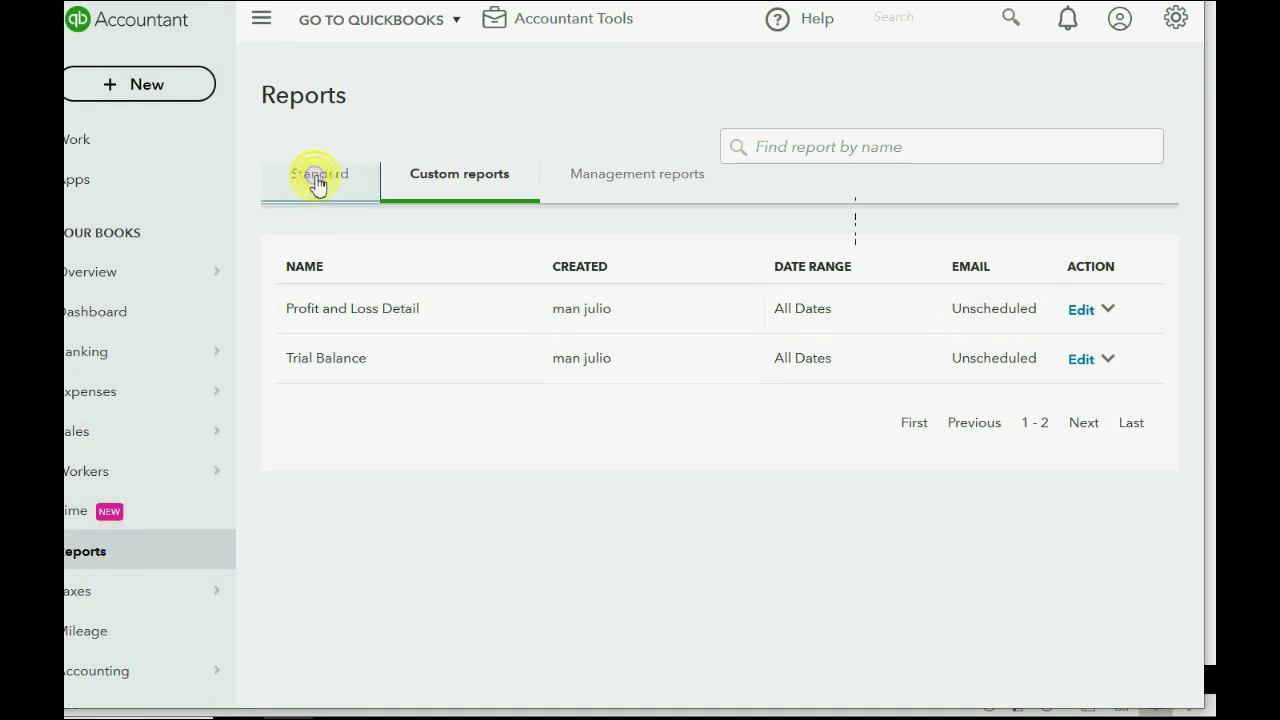
scroll(460, 260, "down", 3)
scroll(459, 260, "down", 2)
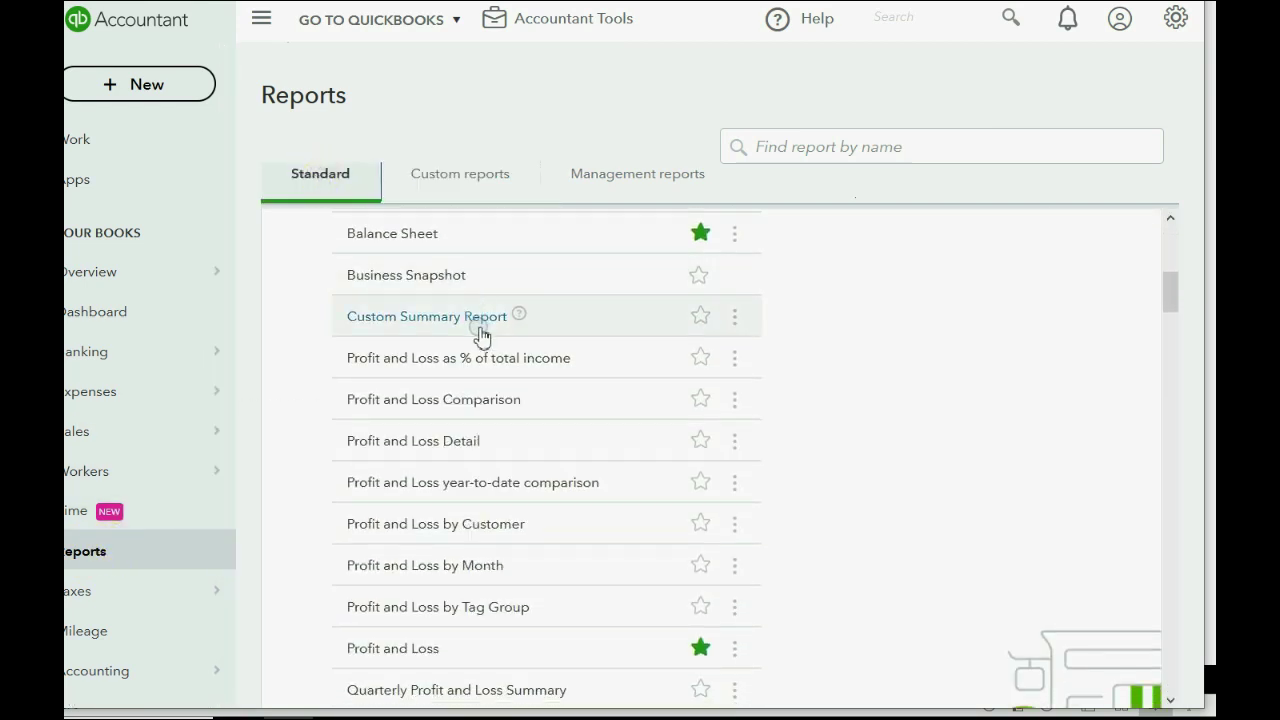
left_click(397, 648)
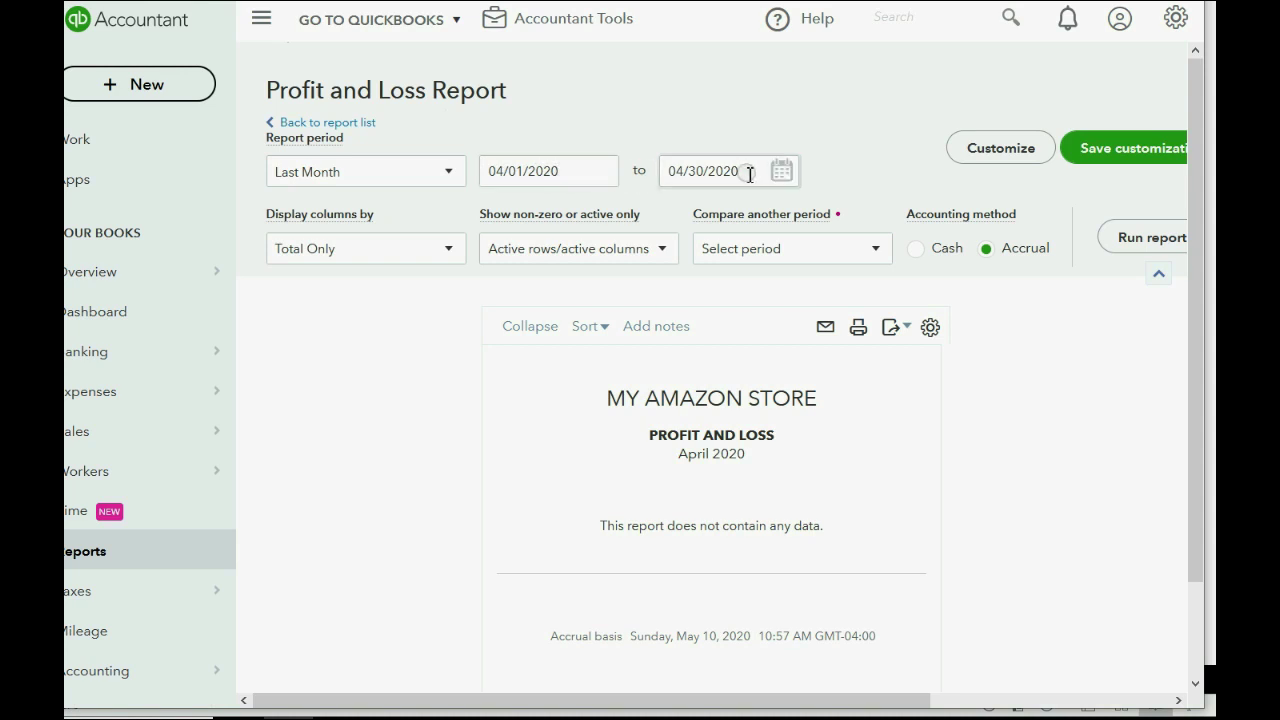
Step: Set the Profit and Loss report period to All Dates, run the report, and review its income, expenses and net income
left_click(444, 175)
scroll(452, 208, "up", 3)
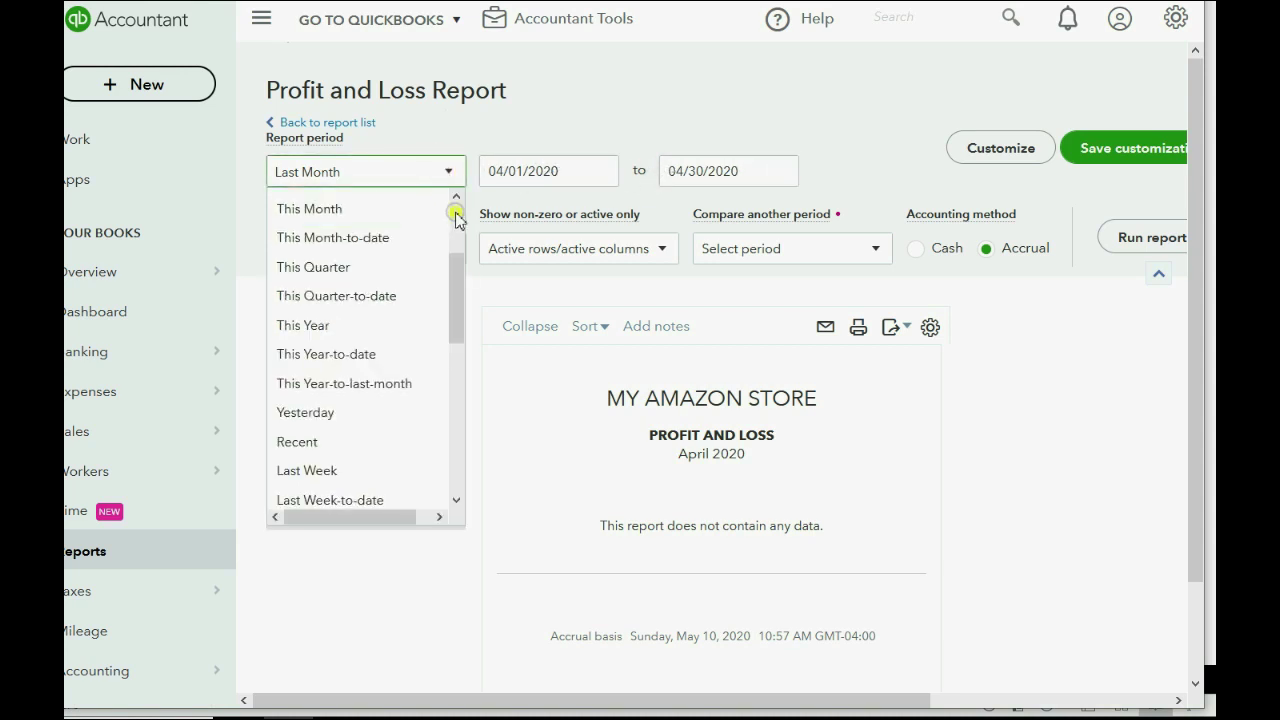
left_click(377, 212)
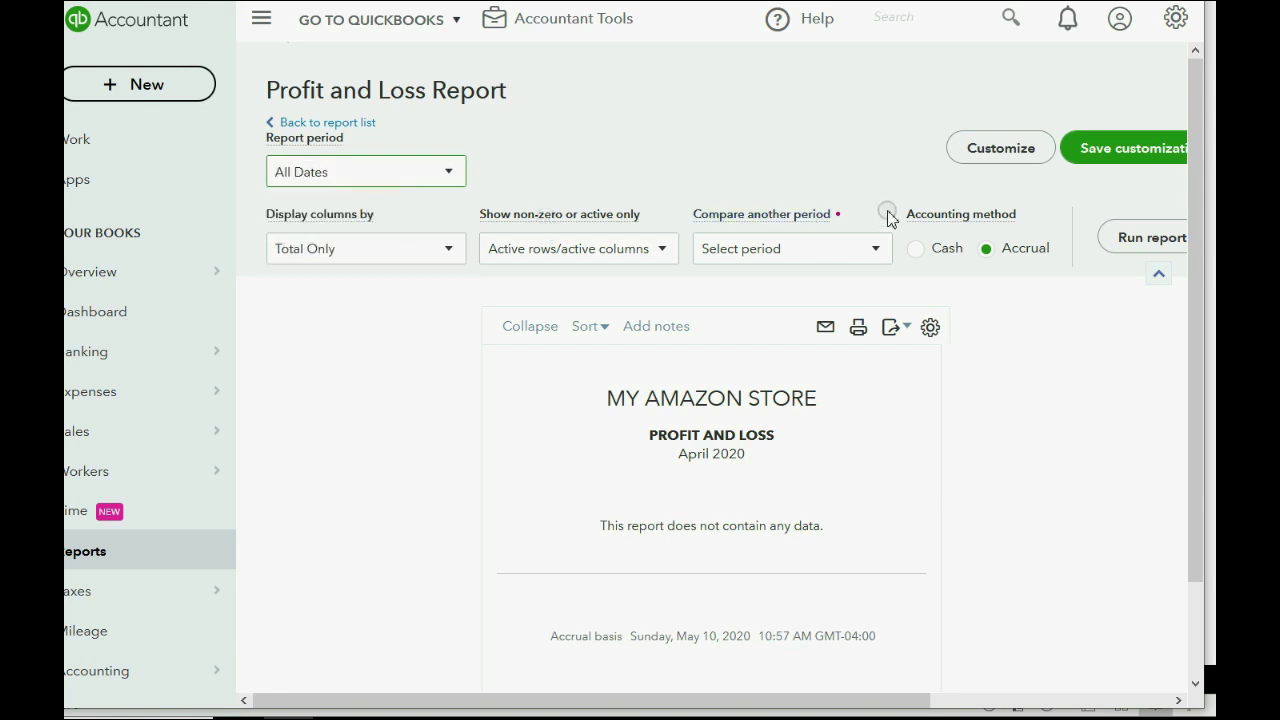
left_click(1128, 238)
scroll(853, 322, "down", 2)
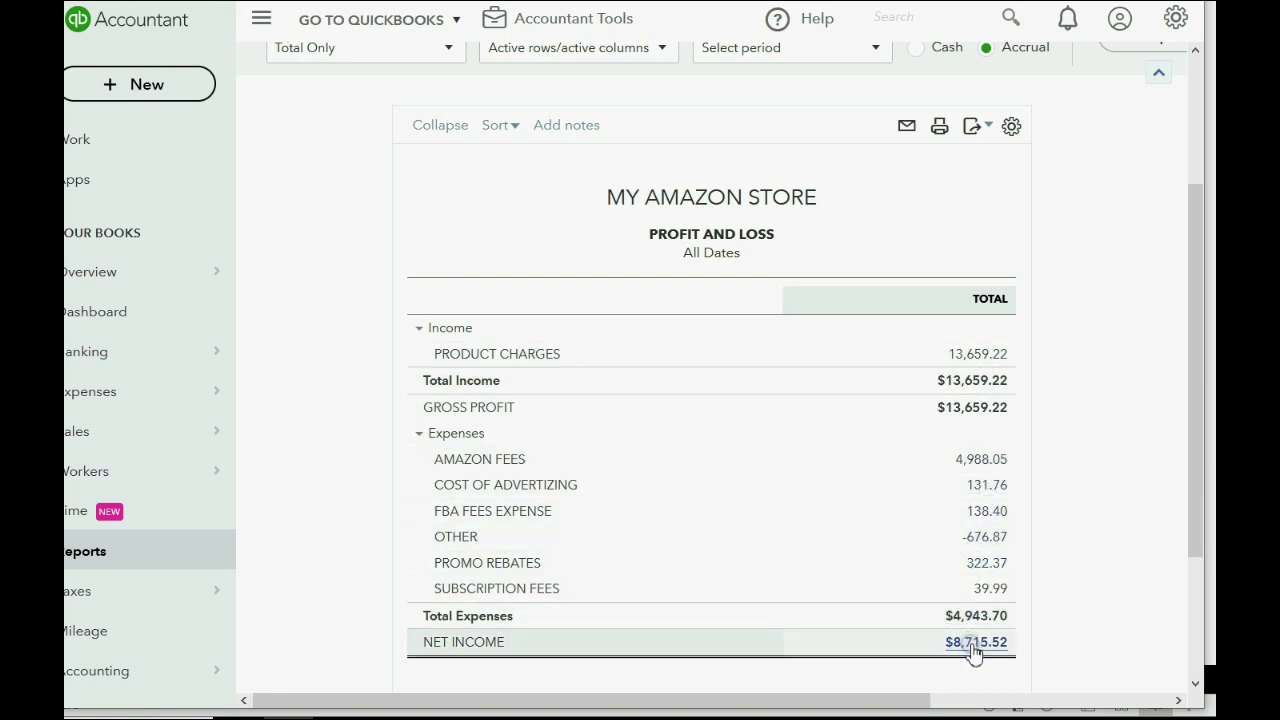
Step: Reopen the custom Trial Balance report, examine the Chase bank cash and unavailable balance accounts, and go back to the report list
left_click(108, 563)
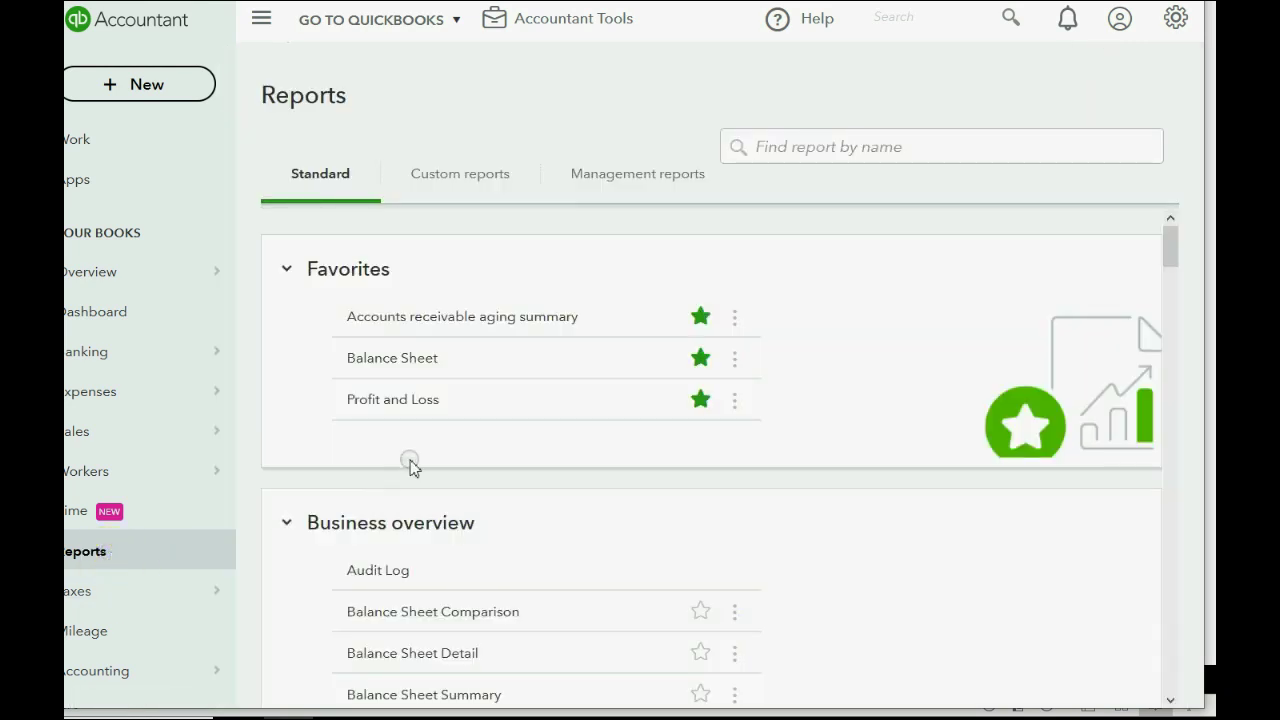
left_click(467, 184)
left_click(345, 358)
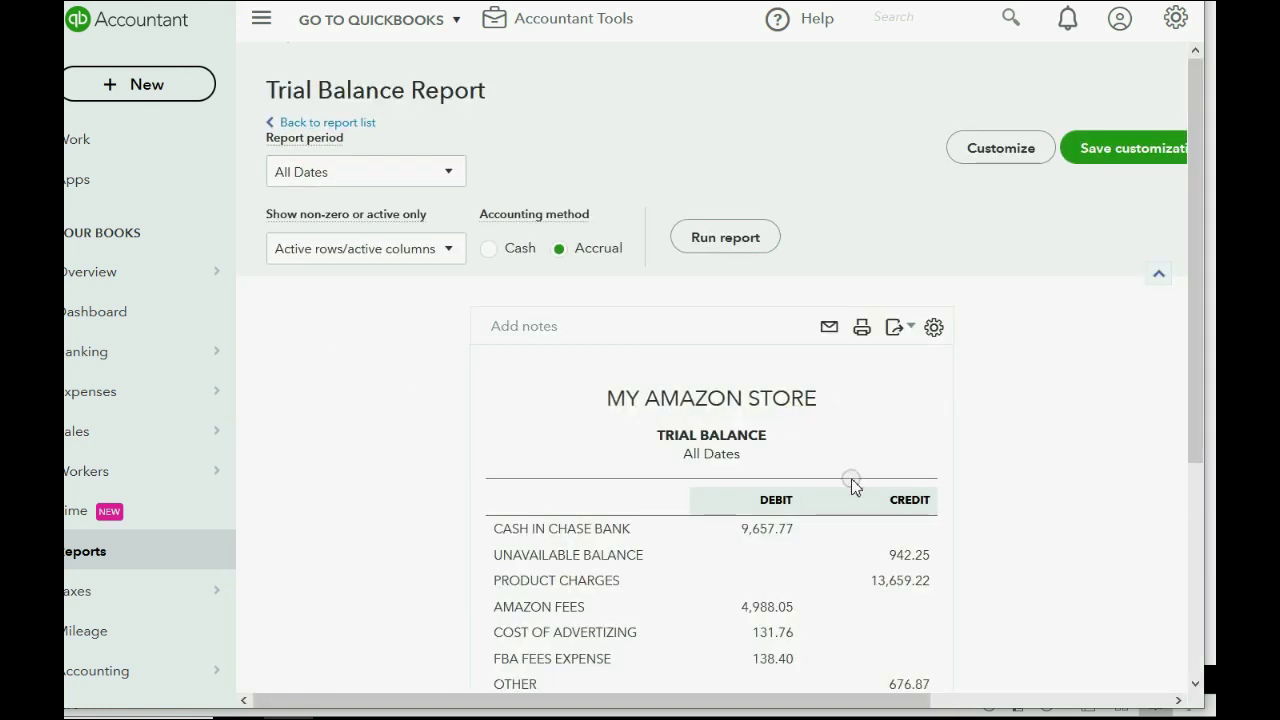
scroll(850, 480, "down", 2)
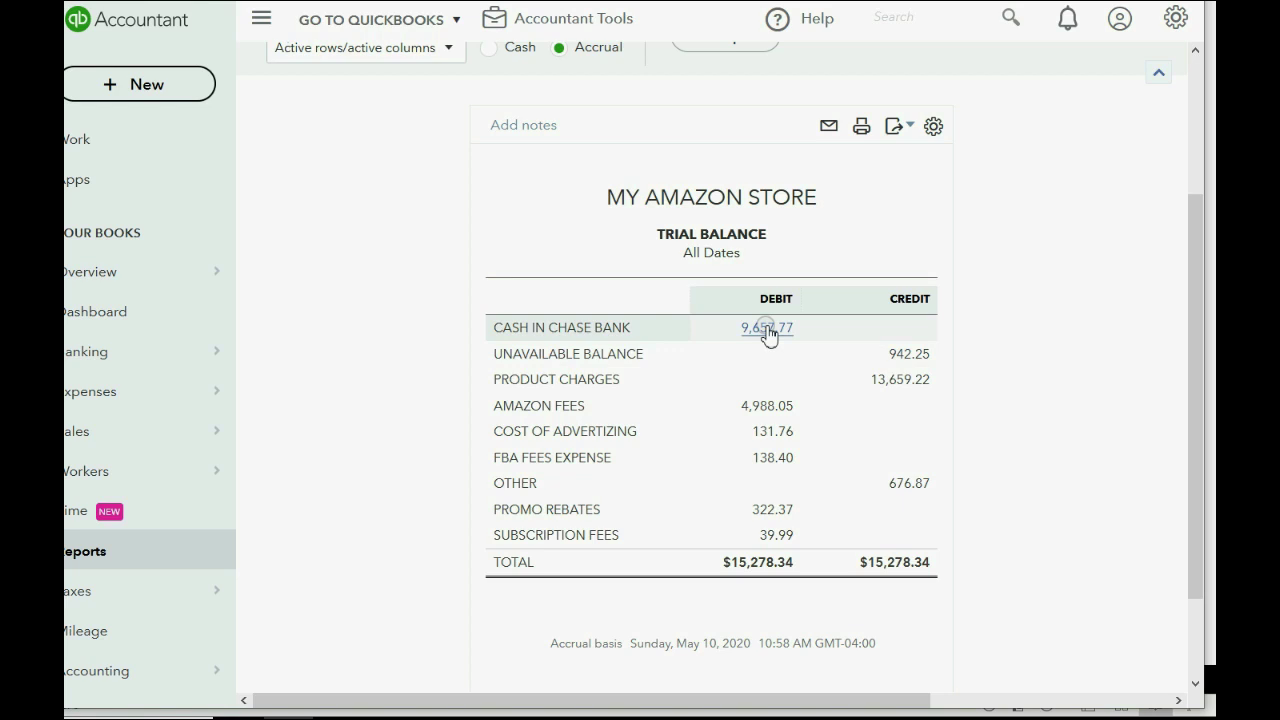
left_click(135, 553)
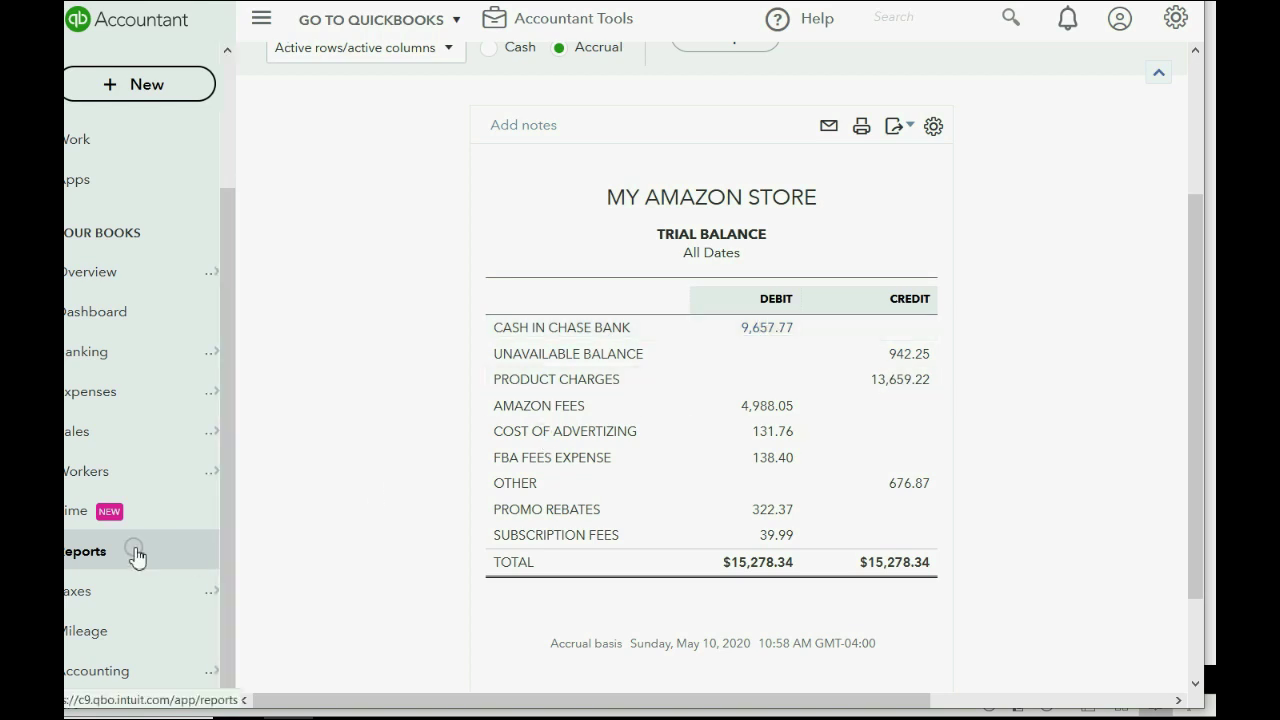